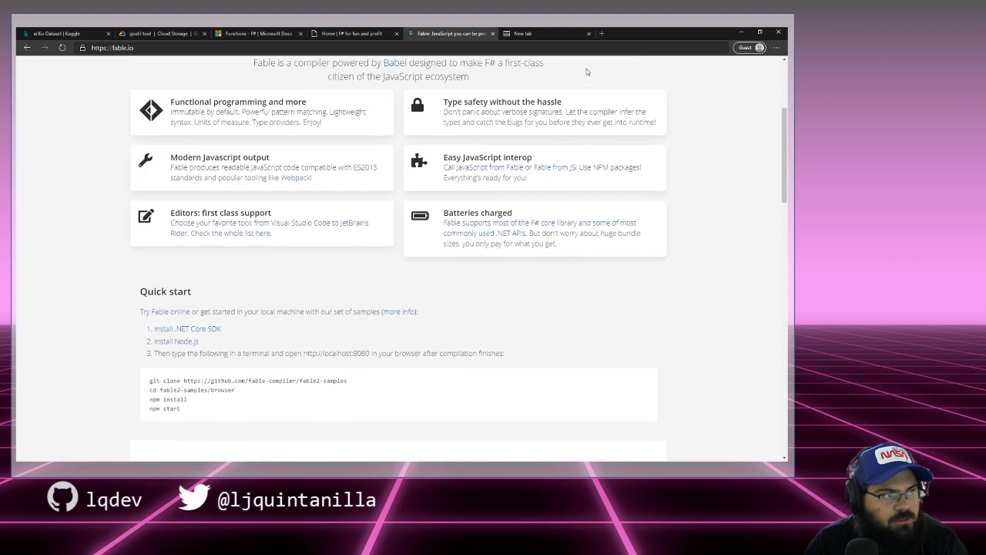
Step: Switch from the Fable website to the empty guest New tab in Edge
left_click(541, 34)
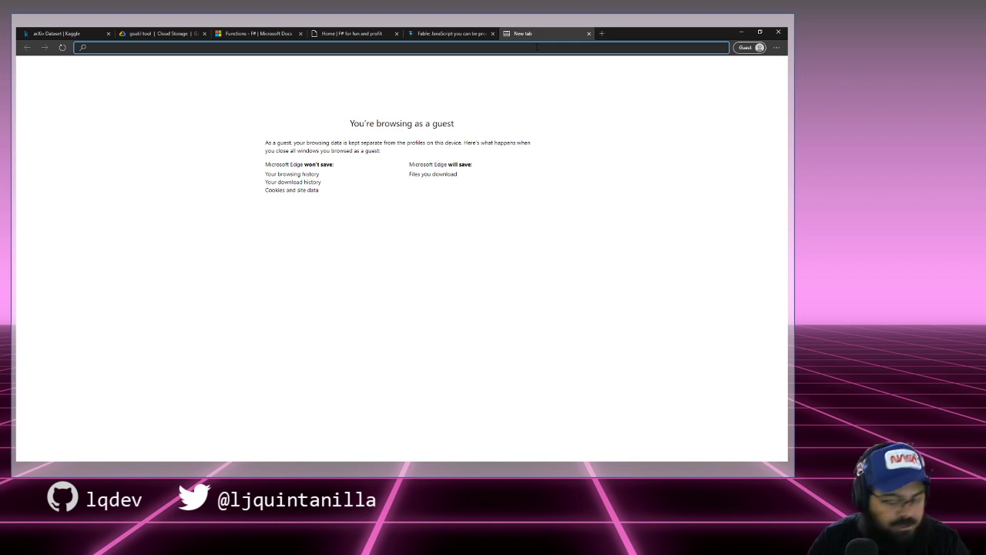
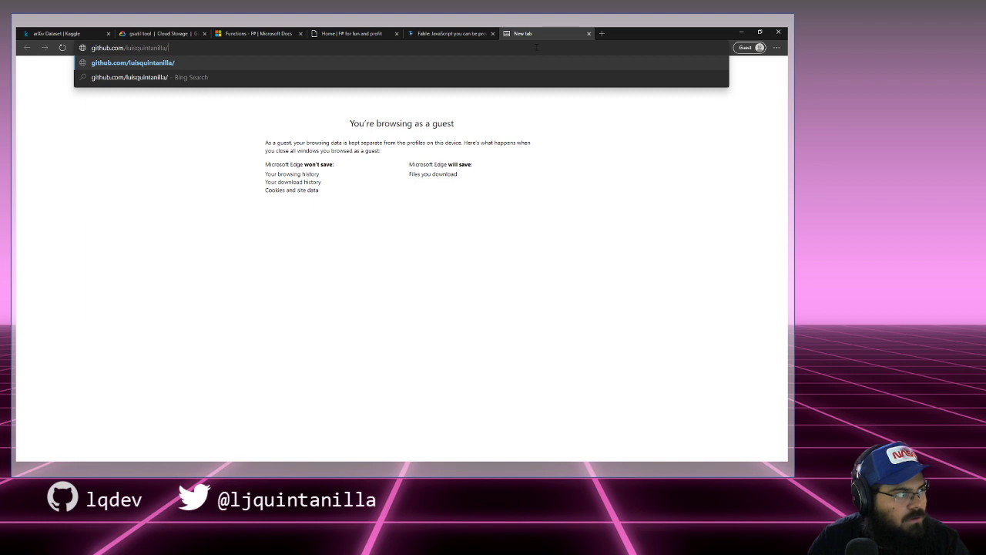
Step: Go to the user's GitHub profile, list their repositories and open FSSaturnHW
key("Return")
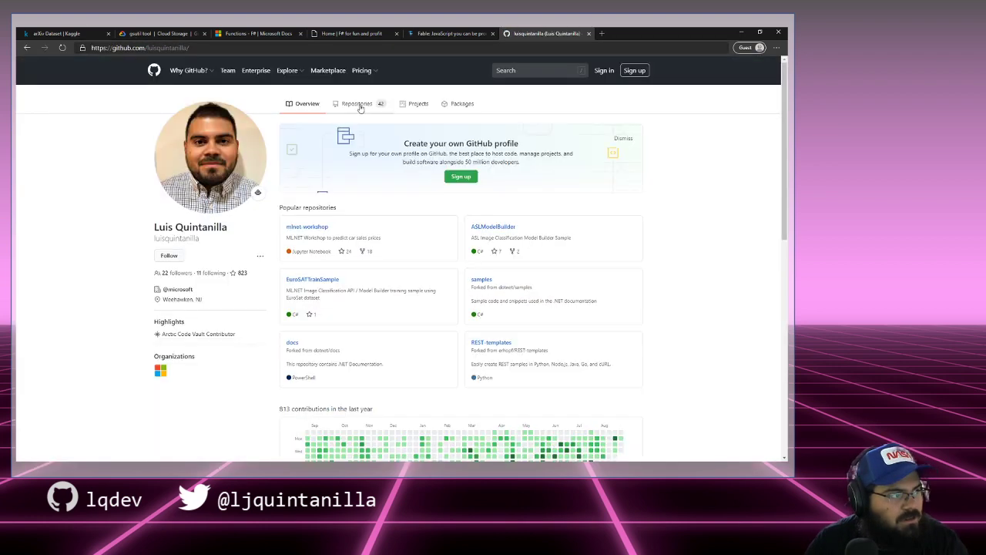
left_click(360, 107)
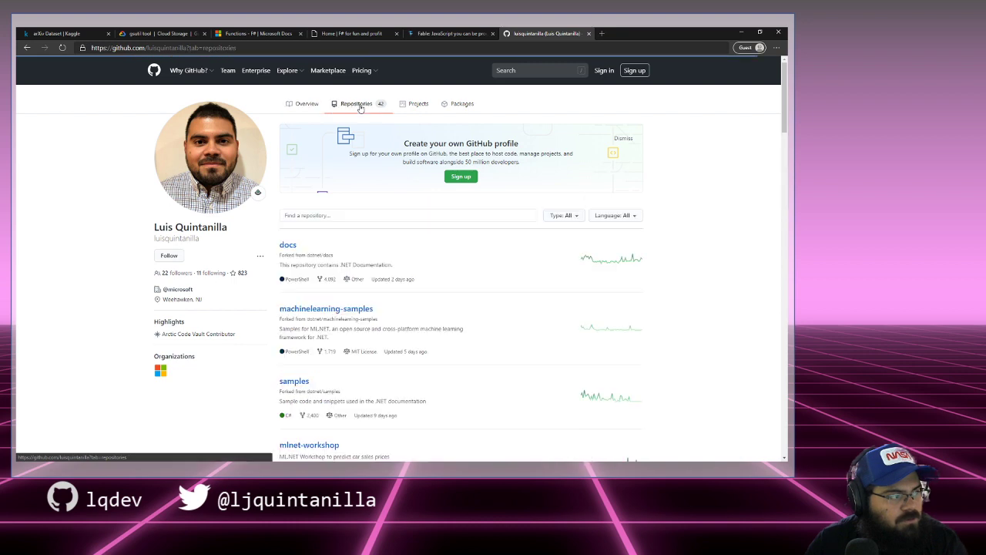
scroll(377, 251, "down", 5)
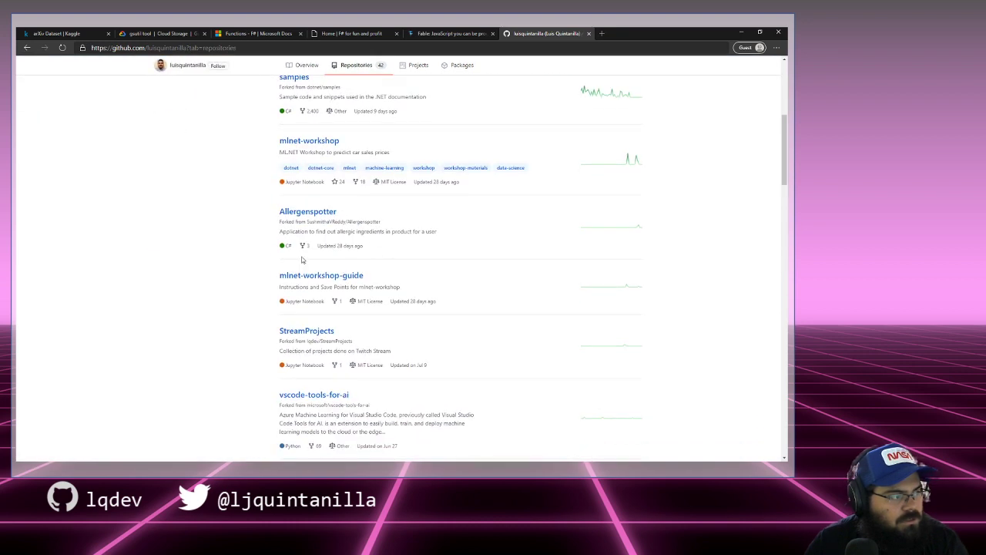
scroll(265, 260, "down", 4)
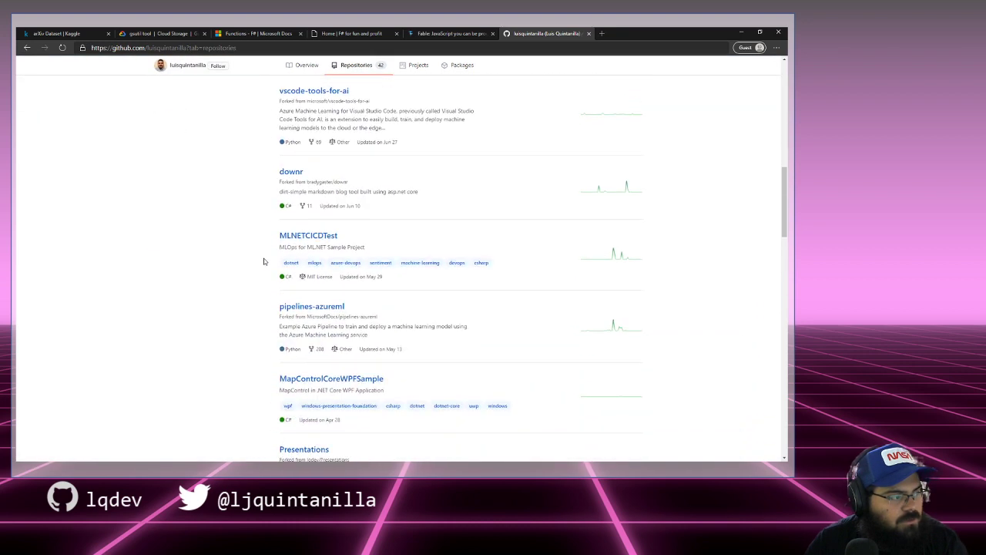
scroll(263, 262, "down", 2)
scroll(264, 261, "down", 4)
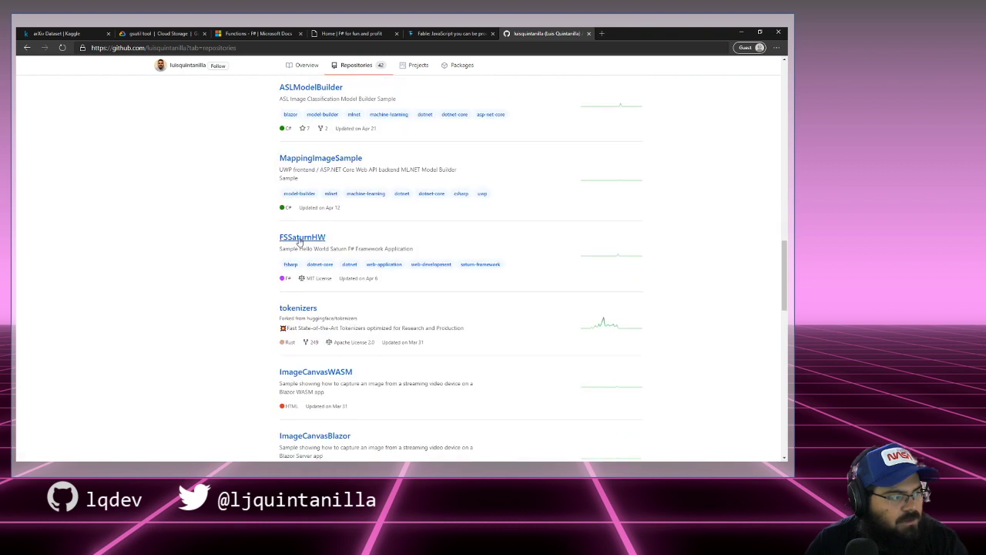
left_click(300, 239)
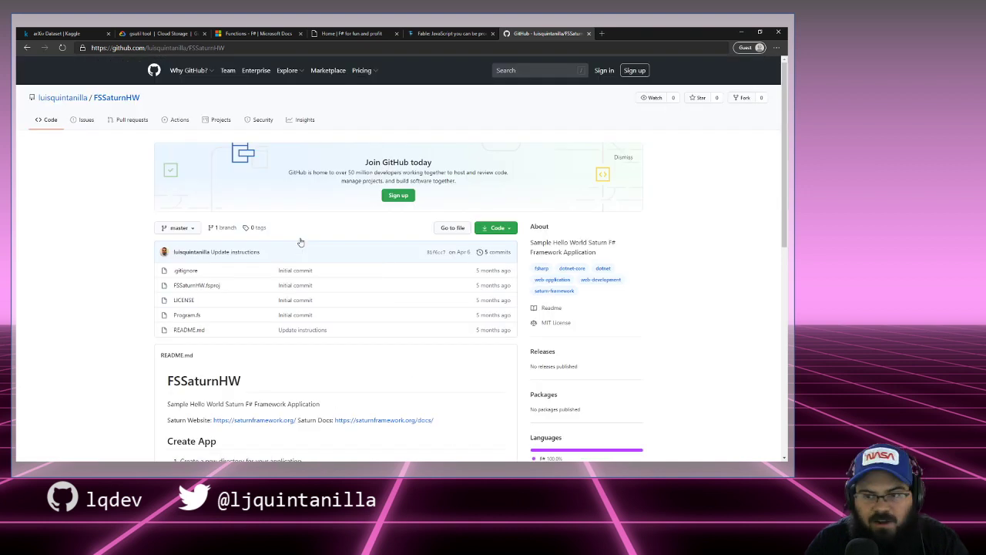
key("ctrl+l")
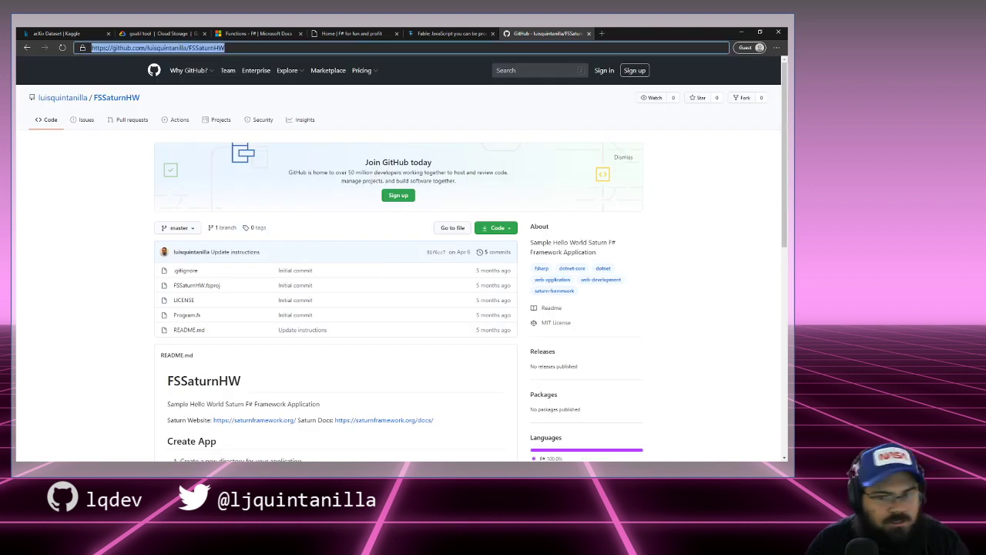
key("alt+Tab")
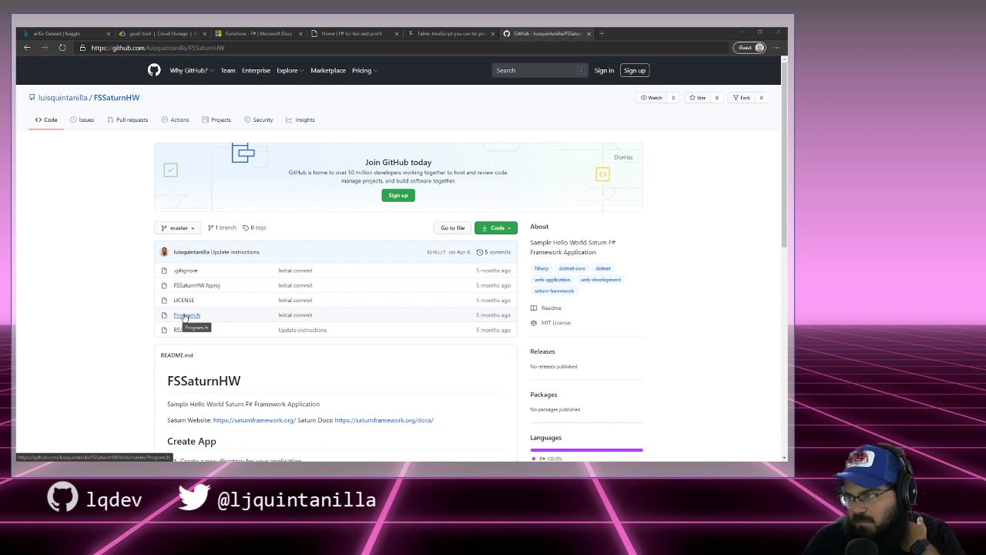
Step: Open Program.fs and zoom the page to 150%
left_click(186, 316)
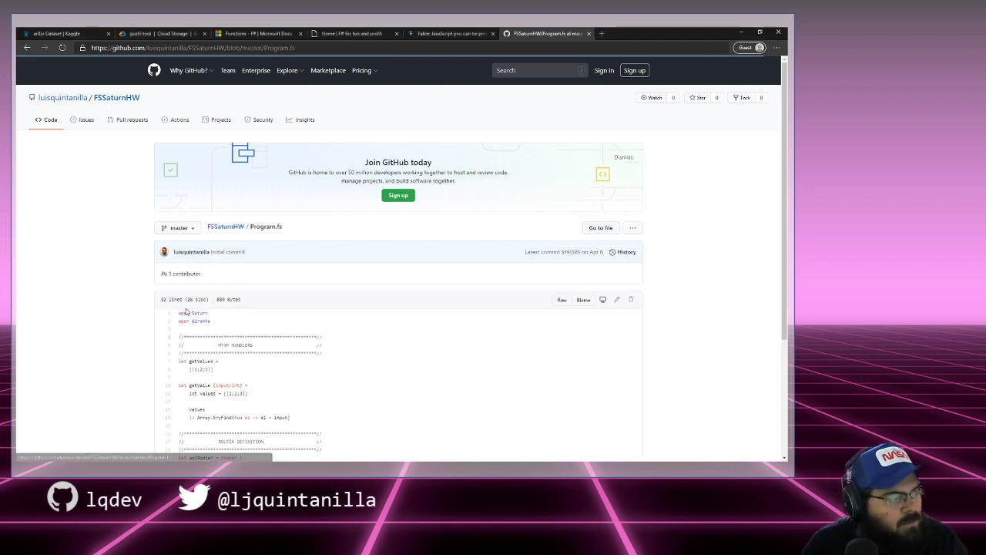
scroll(131, 322, "down", 2)
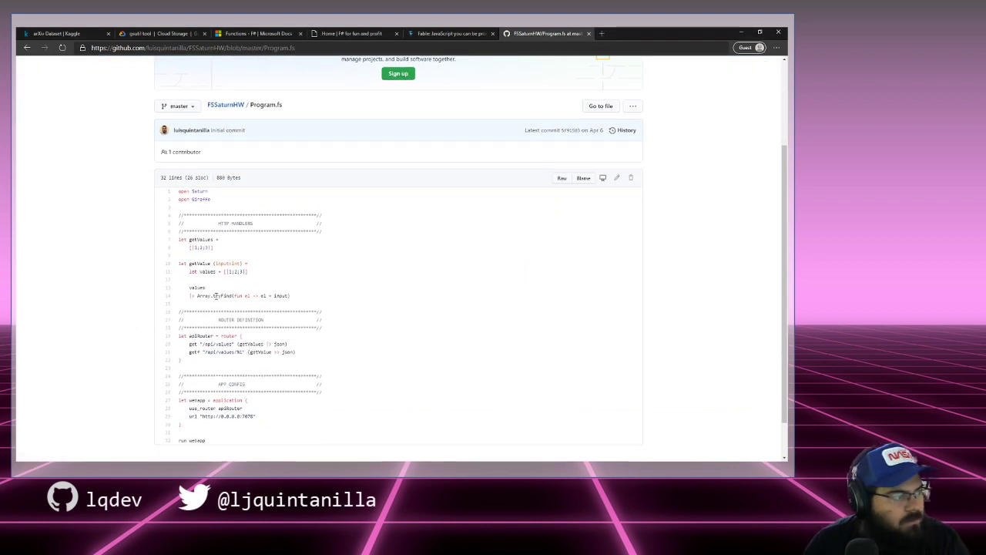
key("ctrl+plus")
key("ctrl+plus")
key("ctrl+plus")
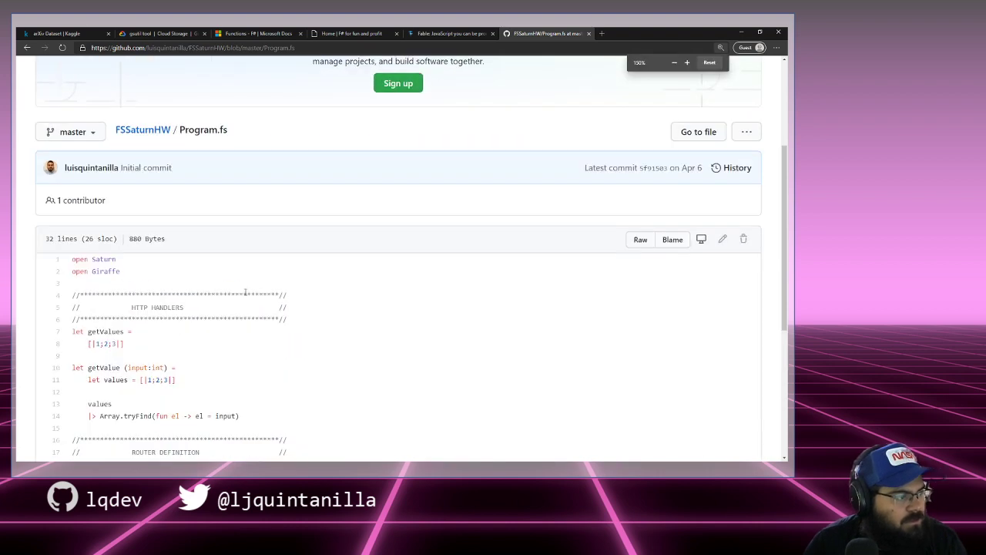
scroll(245, 292, "down", 3)
key("ctrl+plus")
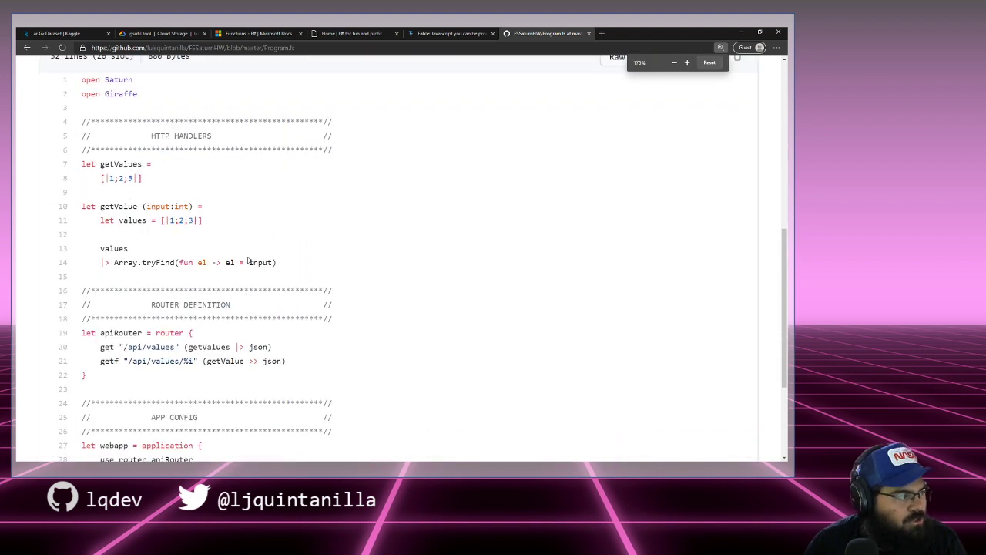
scroll(249, 224, "up", 2)
scroll(230, 225, "down", 1)
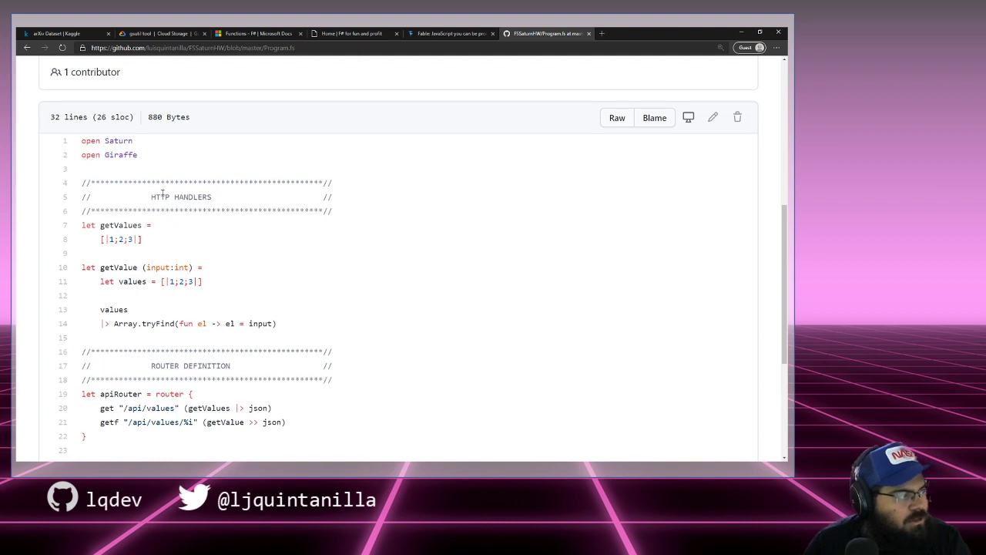
Step: Highlight the HTTP HANDLERS heading and the getValues definition on lines 7–8
left_click_drag(157, 196, 249, 196)
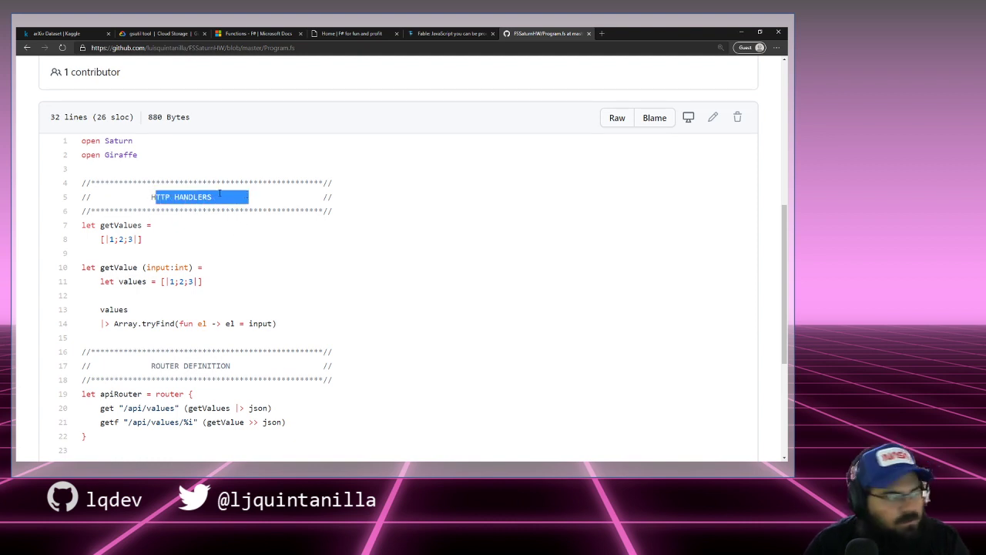
left_click(220, 194)
scroll(219, 202, "down", 1)
left_click_drag(162, 183, 82, 163)
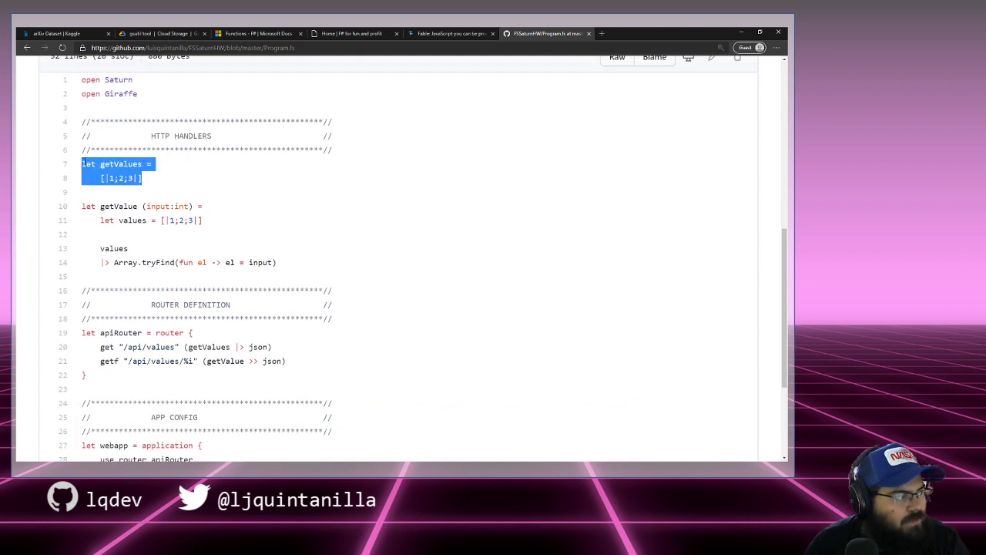
left_click(150, 202)
left_click_drag(154, 180, 83, 163)
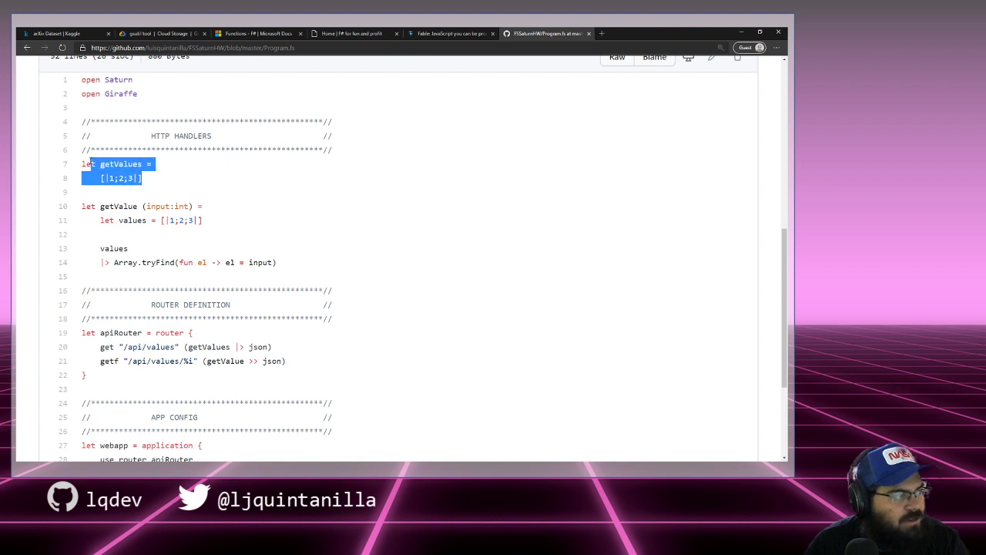
left_click(155, 182)
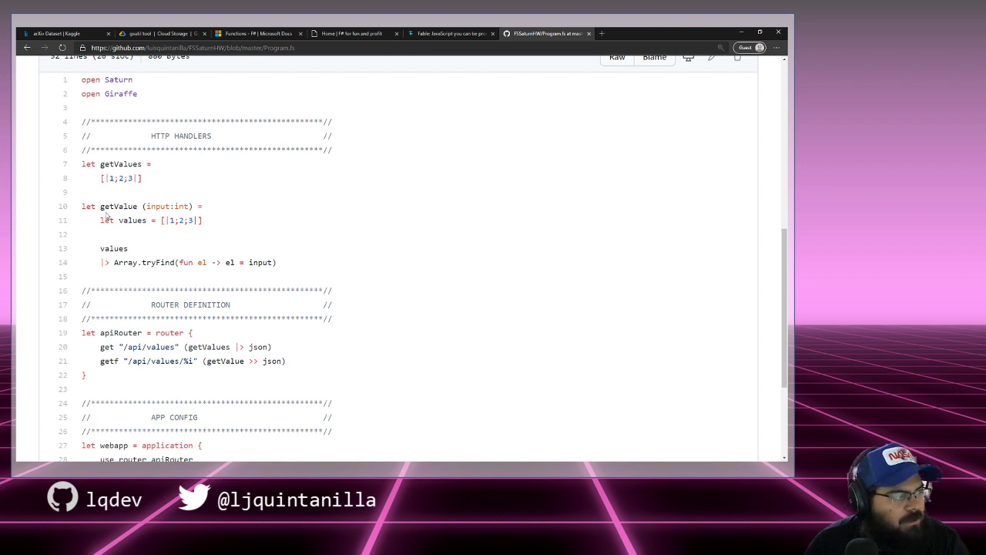
Step: Point out getValue and its input:int parameter on line 10
left_click_drag(101, 207, 165, 206)
left_click(118, 206)
left_click(165, 206)
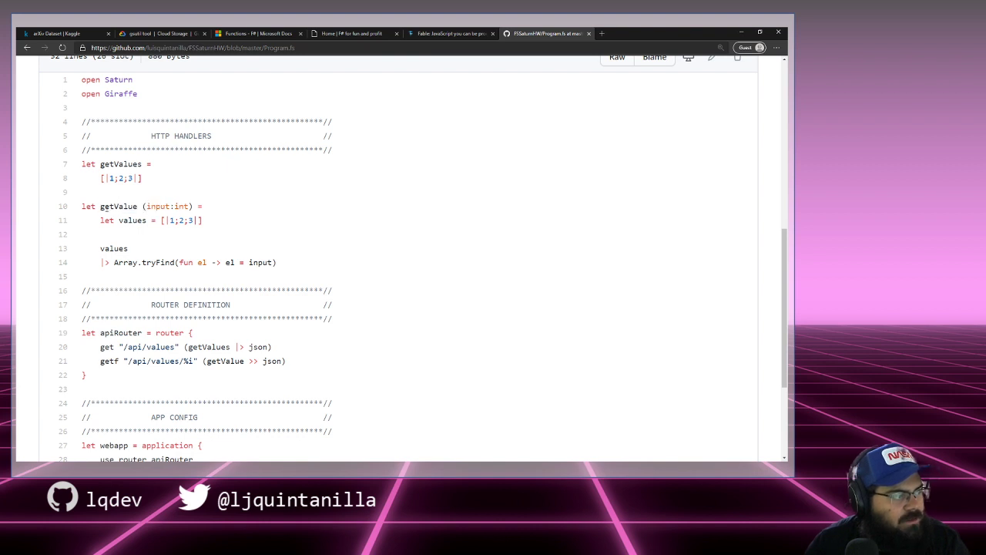
double_click(115, 206)
left_click(192, 207)
left_click_drag(188, 206, 199, 206)
left_click(181, 206)
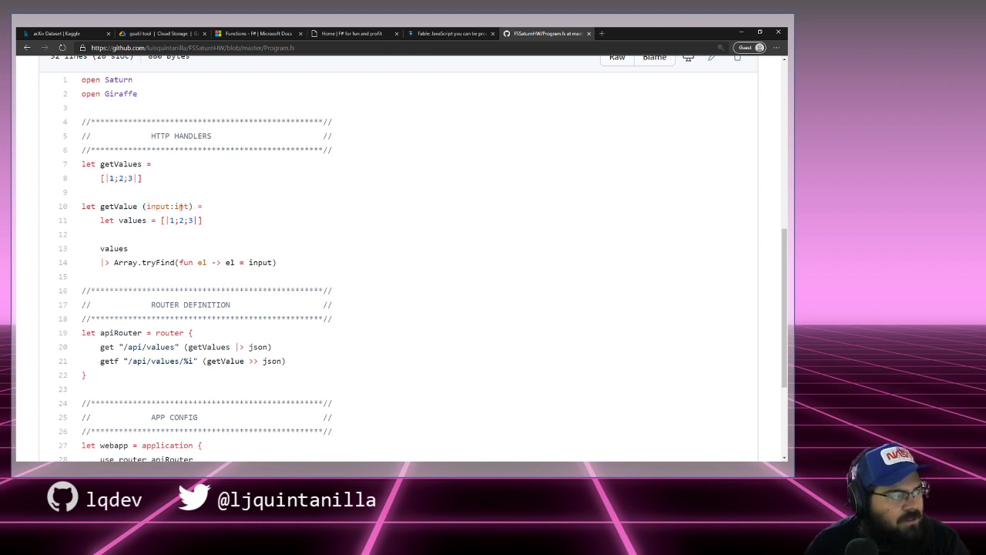
double_click(181, 207)
left_click(200, 217)
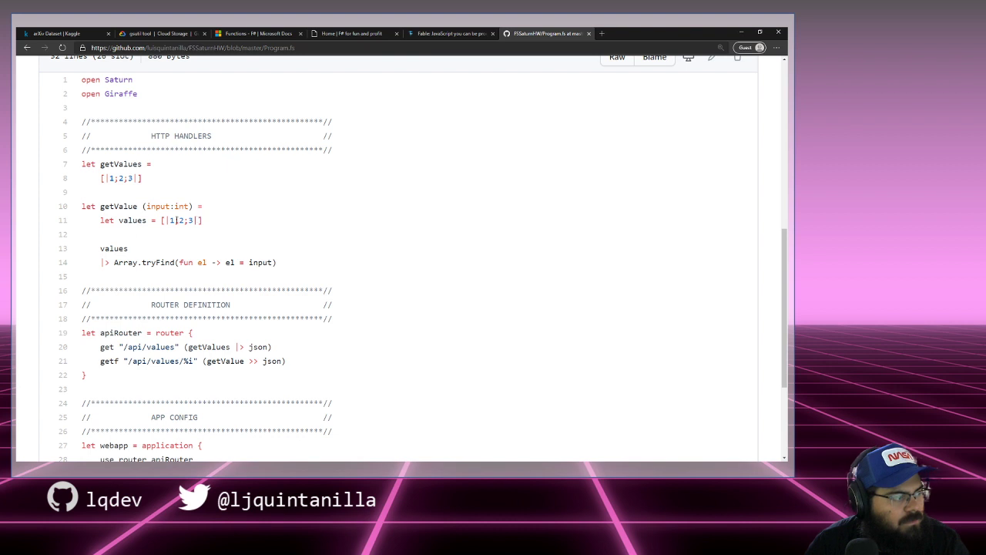
left_click_drag(174, 207, 178, 207)
left_click(176, 207)
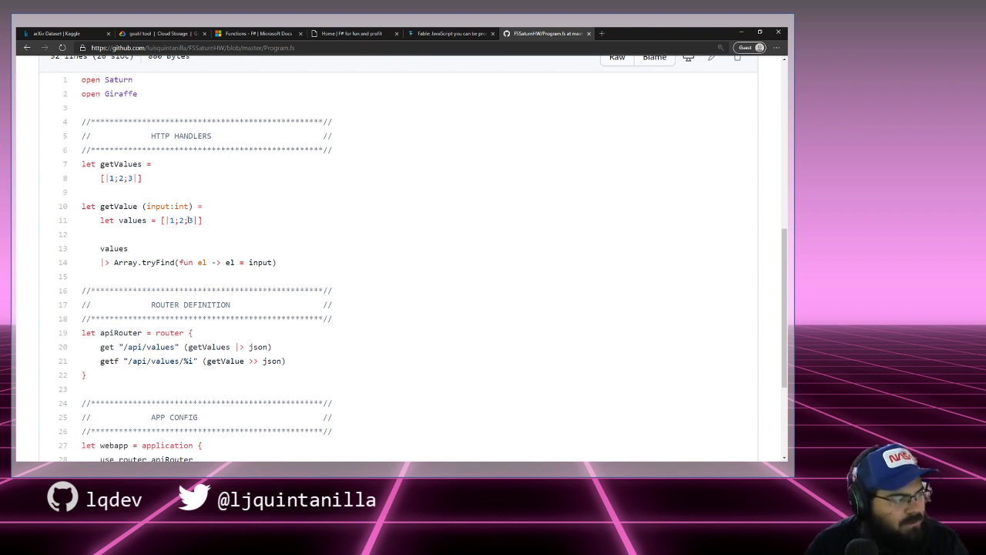
Step: Highlight the values pipeline on lines 13–14, its tryFind lambda and input
scroll(162, 243, "down", 1)
scroll(162, 243, "down", 1)
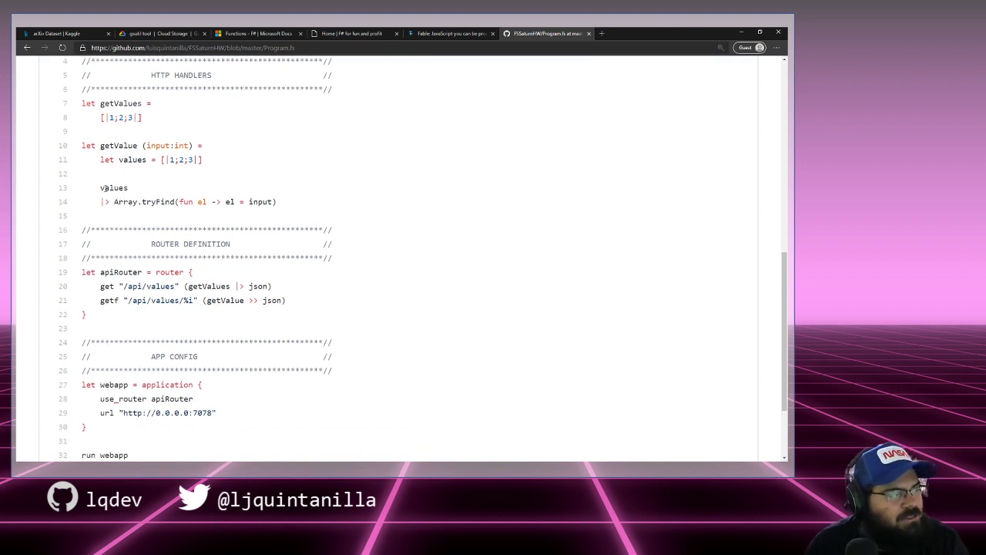
left_click_drag(103, 188, 143, 202)
left_click(114, 196)
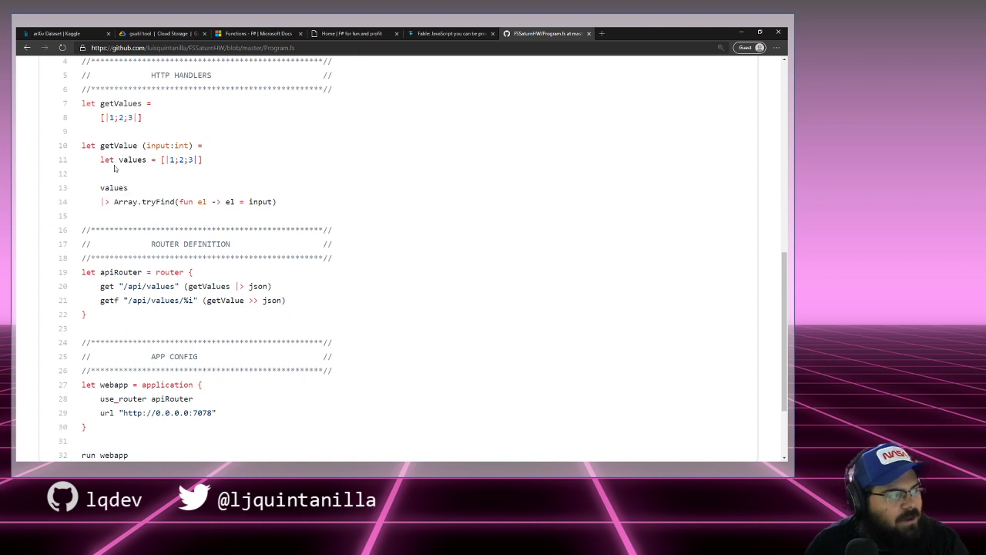
left_click_drag(105, 188, 162, 202)
left_click_drag(151, 202, 269, 202)
left_click(286, 205)
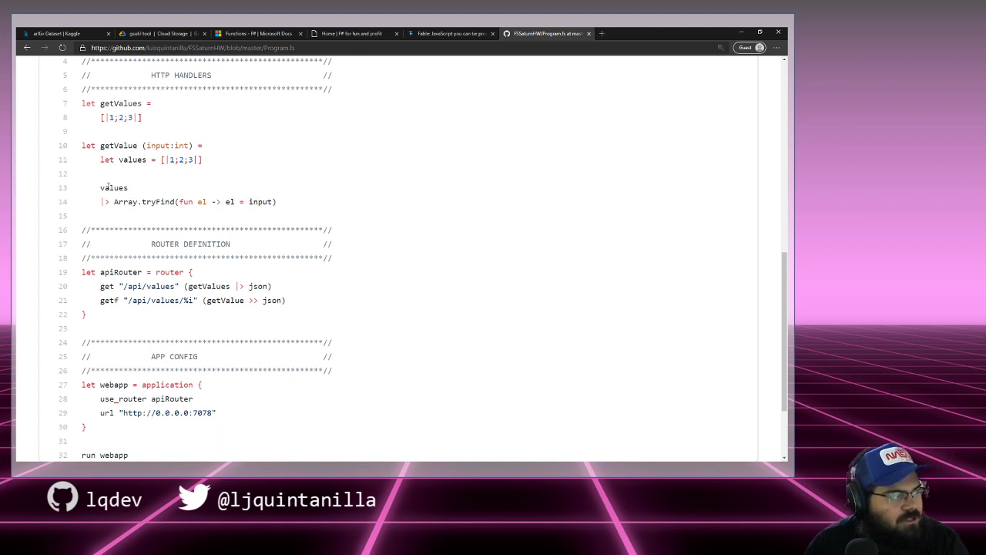
left_click_drag(152, 202, 174, 202)
left_click(175, 202)
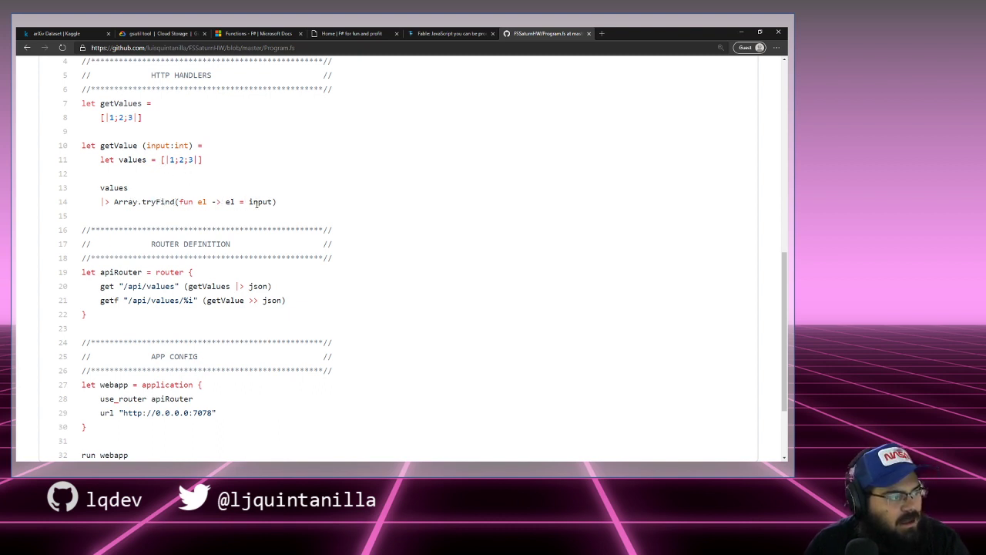
left_click_drag(258, 202, 275, 202)
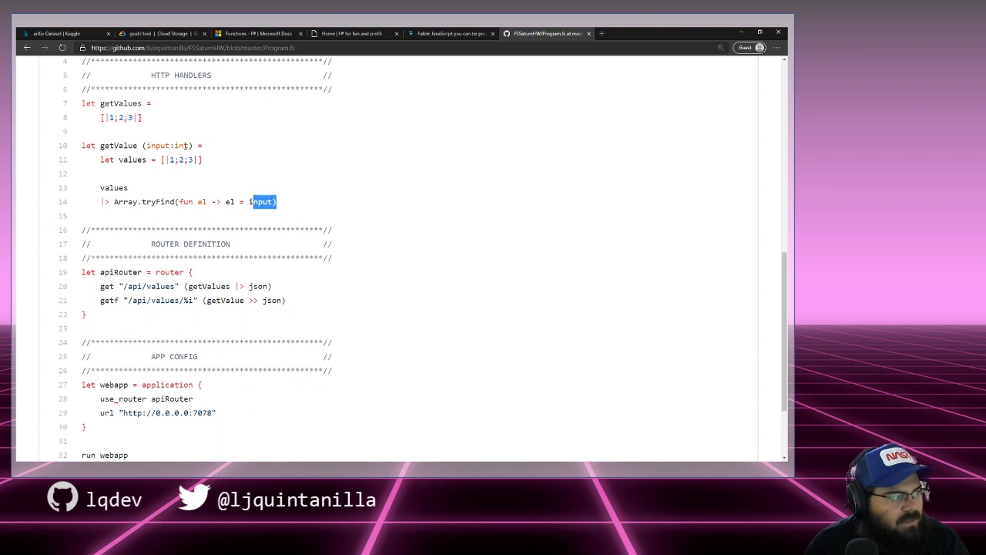
double_click(174, 145)
scroll(198, 176, "down", 2)
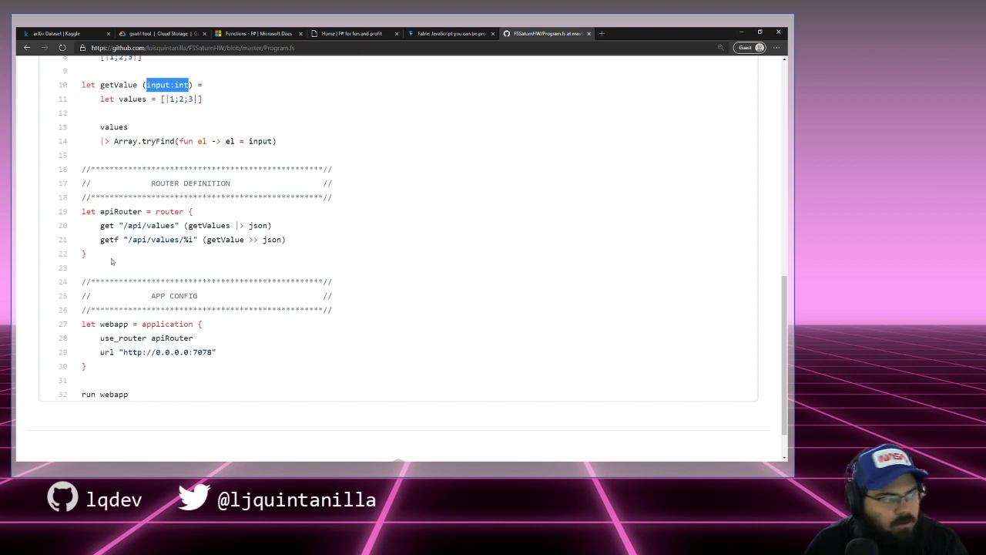
left_click_drag(111, 254, 79, 216)
left_click(121, 254)
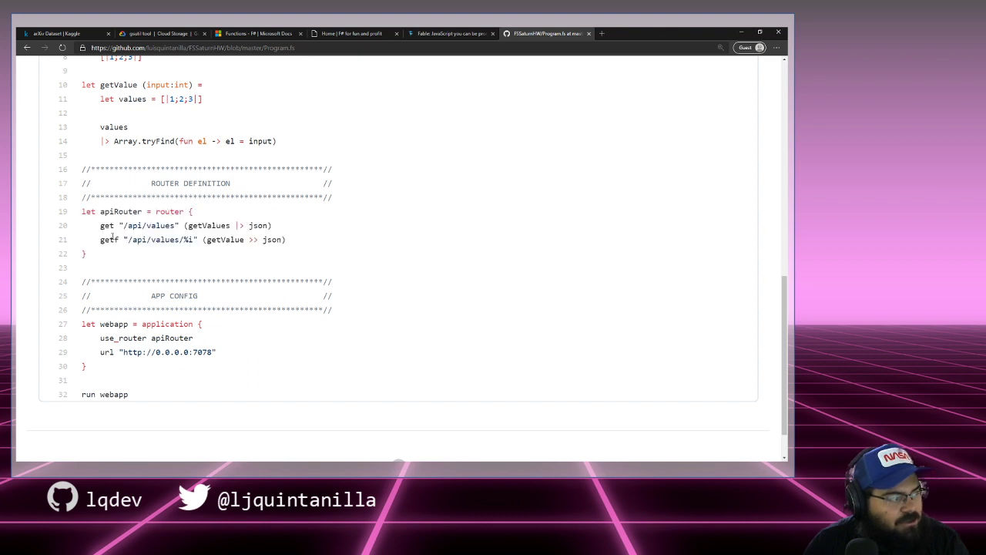
double_click(108, 226)
left_click_drag(124, 226, 177, 226)
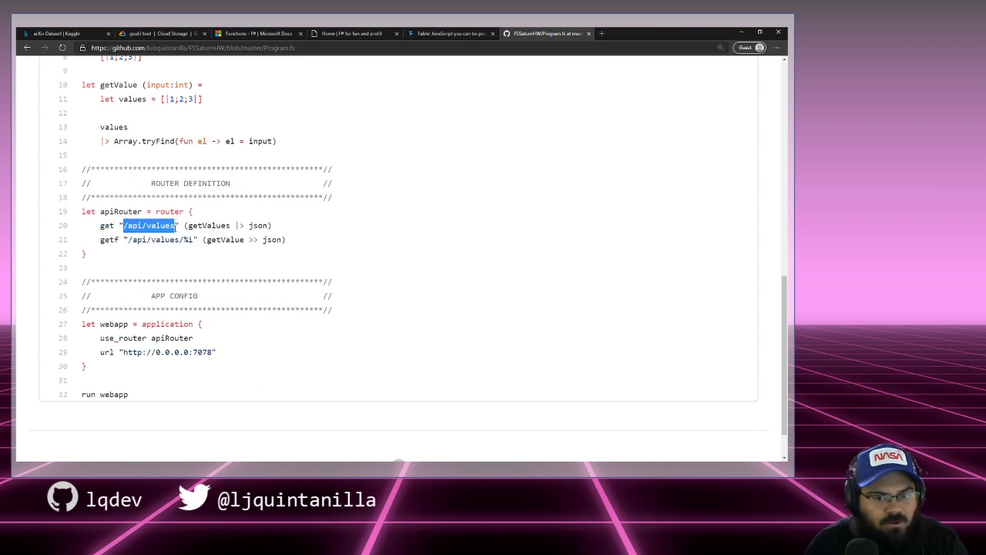
left_click_drag(188, 226, 235, 226)
double_click(259, 226)
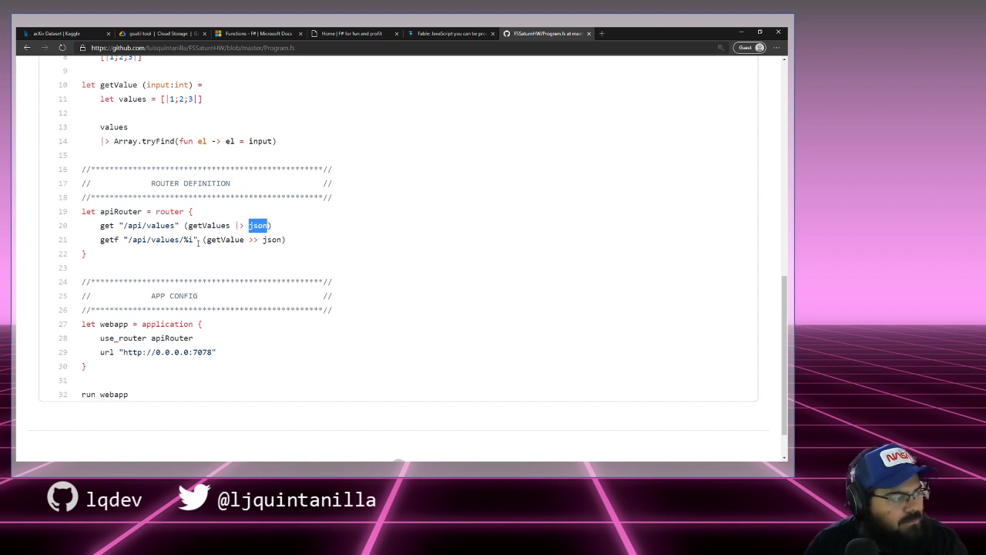
scroll(198, 243, "down", 1)
scroll(200, 245, "up", 1)
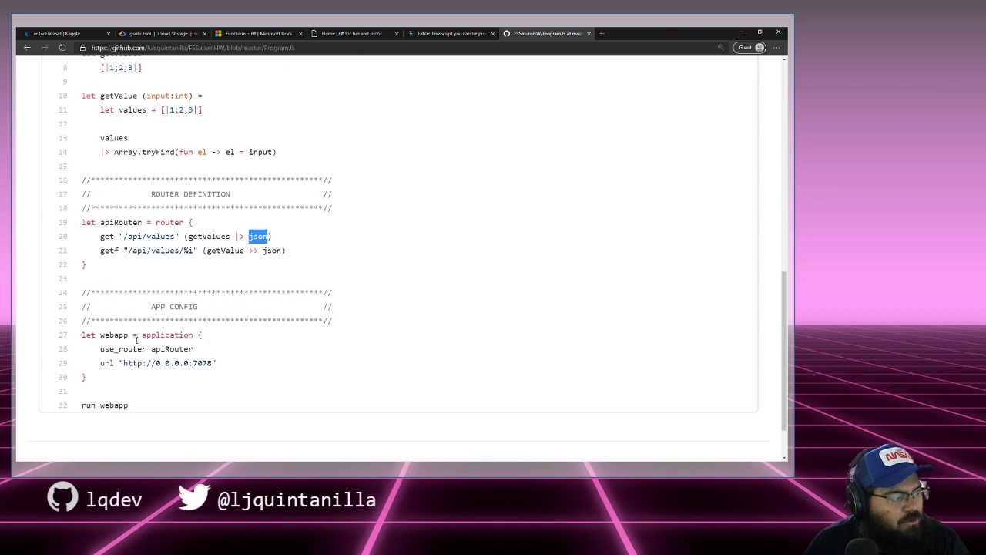
left_click_drag(115, 378, 69, 341)
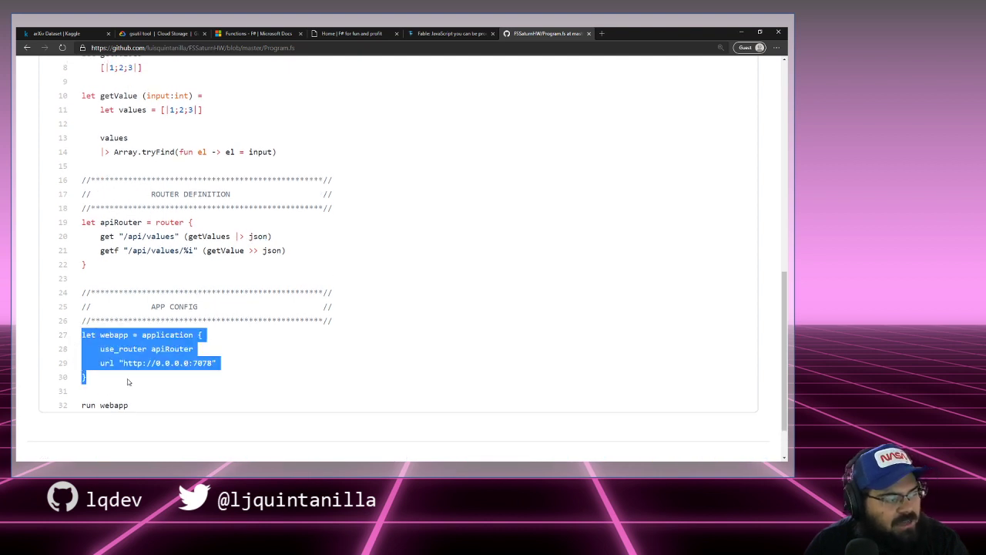
left_click_drag(129, 381, 76, 341)
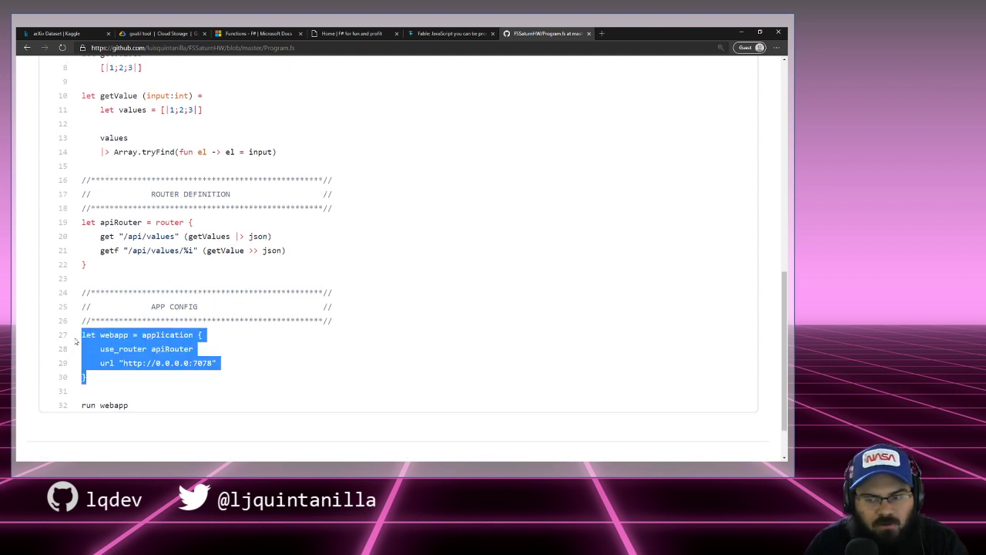
left_click_drag(137, 381, 82, 335)
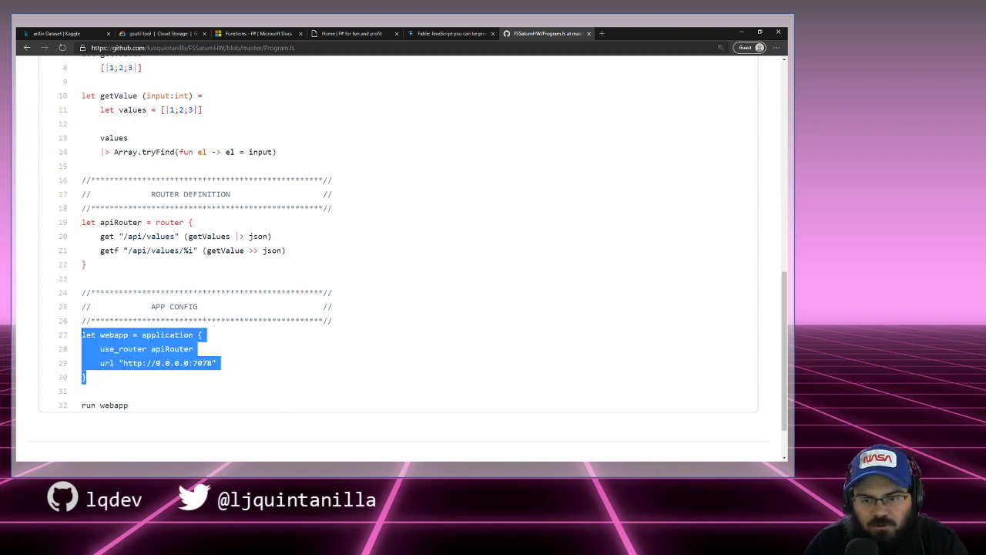
left_click_drag(124, 378, 83, 343)
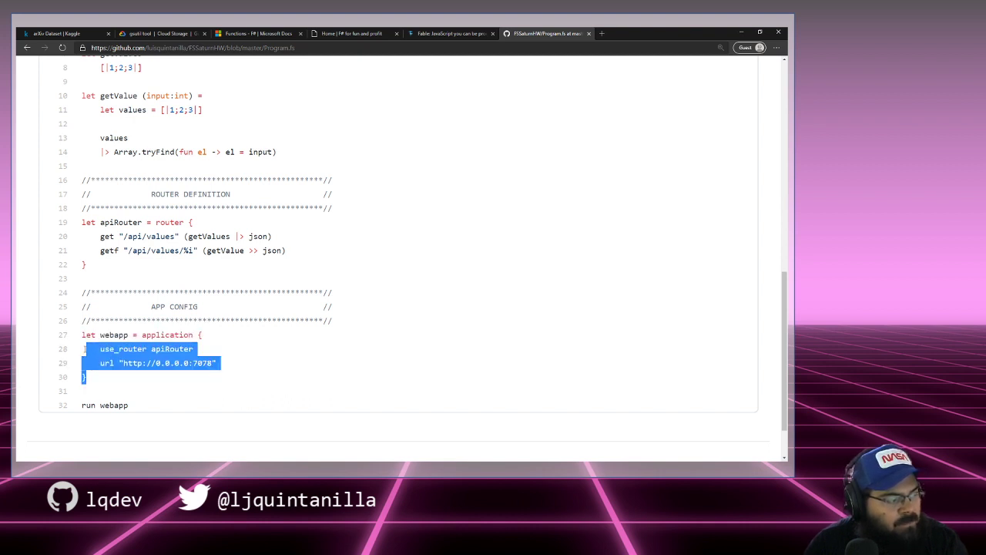
left_click(210, 355)
left_click_drag(193, 349, 151, 349)
double_click(115, 222)
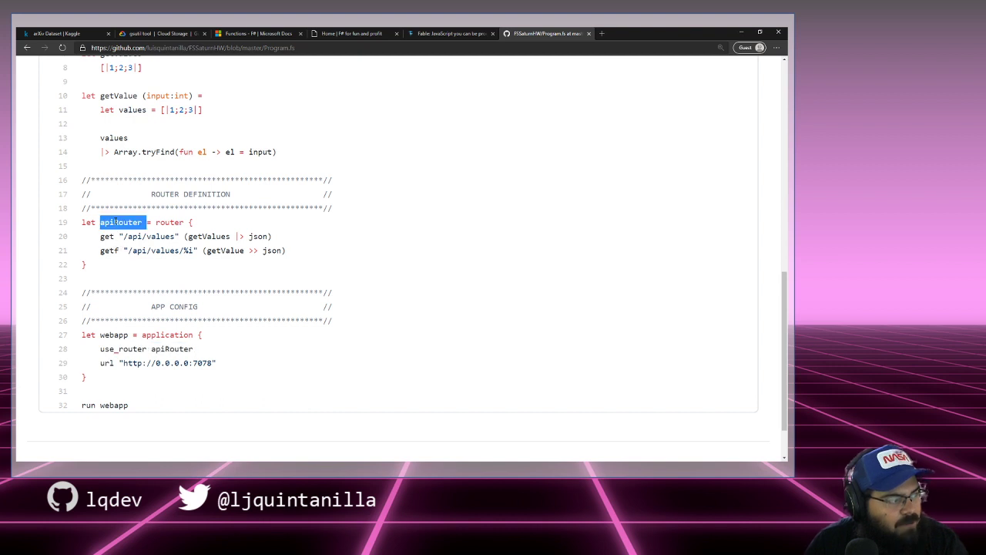
left_click_drag(100, 363, 100, 363)
left_click(212, 396)
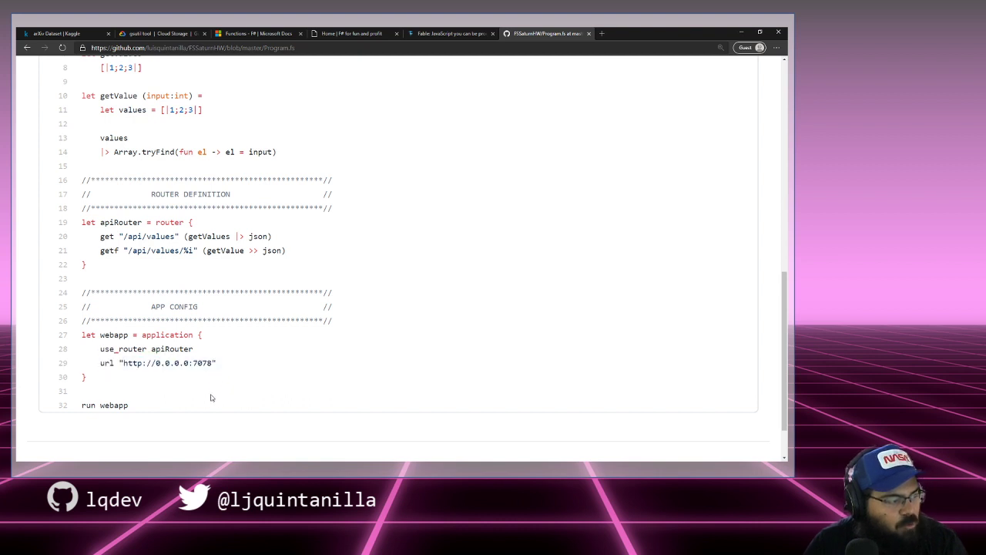
left_click_drag(144, 408, 82, 402)
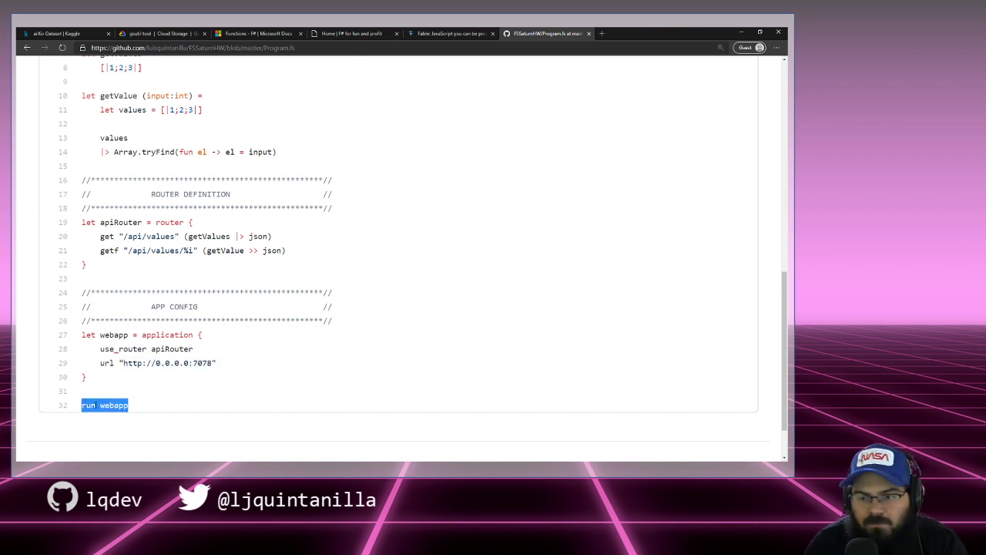
left_click_drag(146, 406, 88, 405)
scroll(93, 406, "up", 3)
scroll(100, 404, "down", 1)
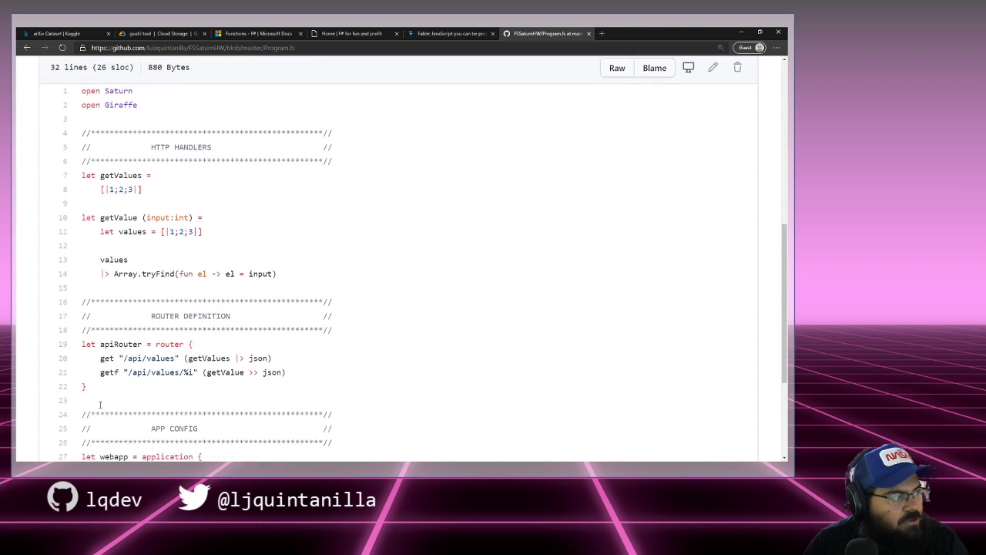
scroll(99, 404, "down", 3)
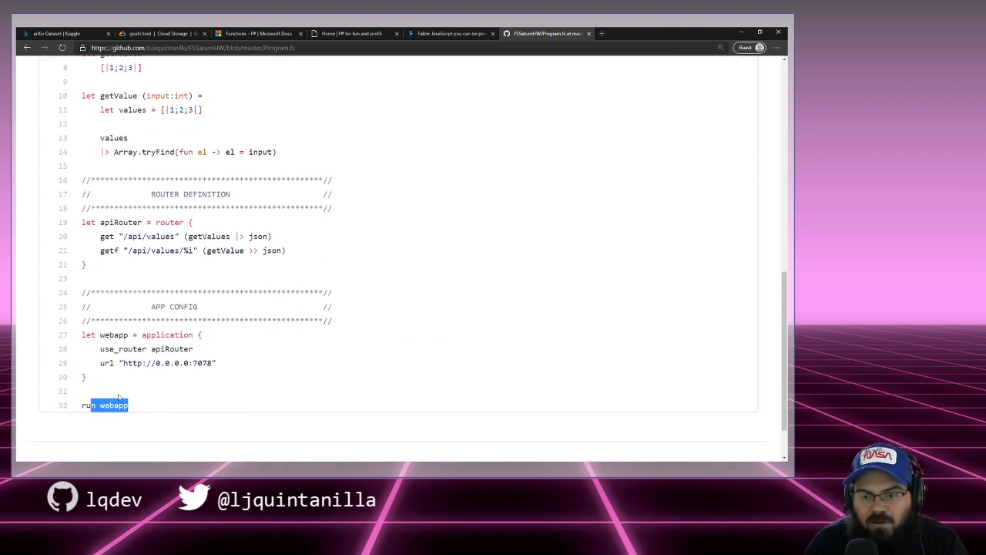
scroll(120, 396, "up", 2)
left_click_drag(119, 129, 132, 202)
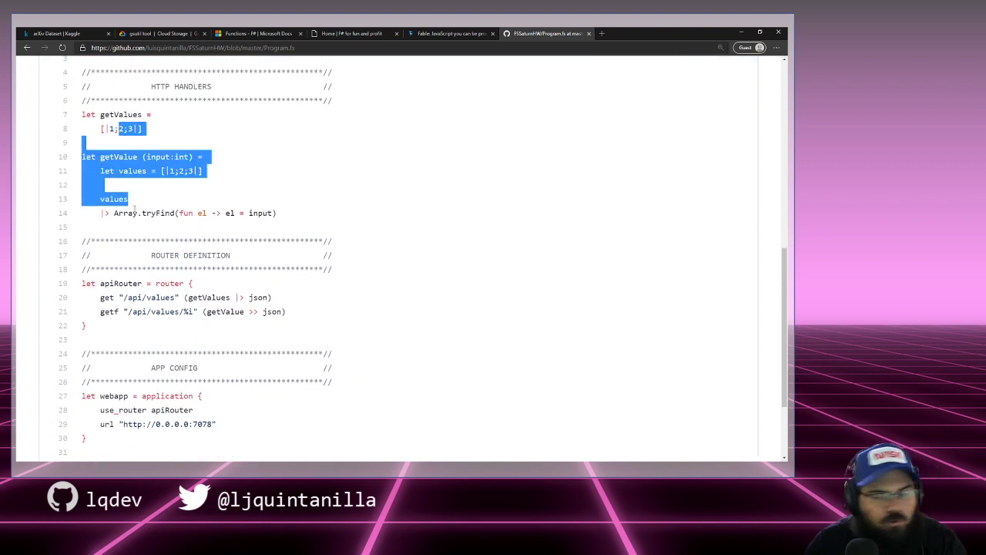
left_click(135, 208)
scroll(207, 243, "up", 3)
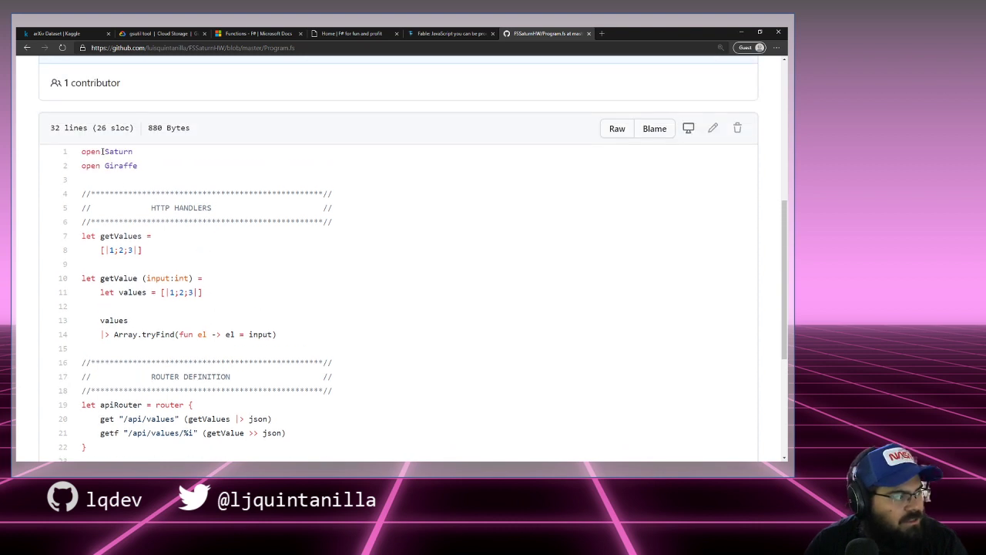
left_click(337, 229)
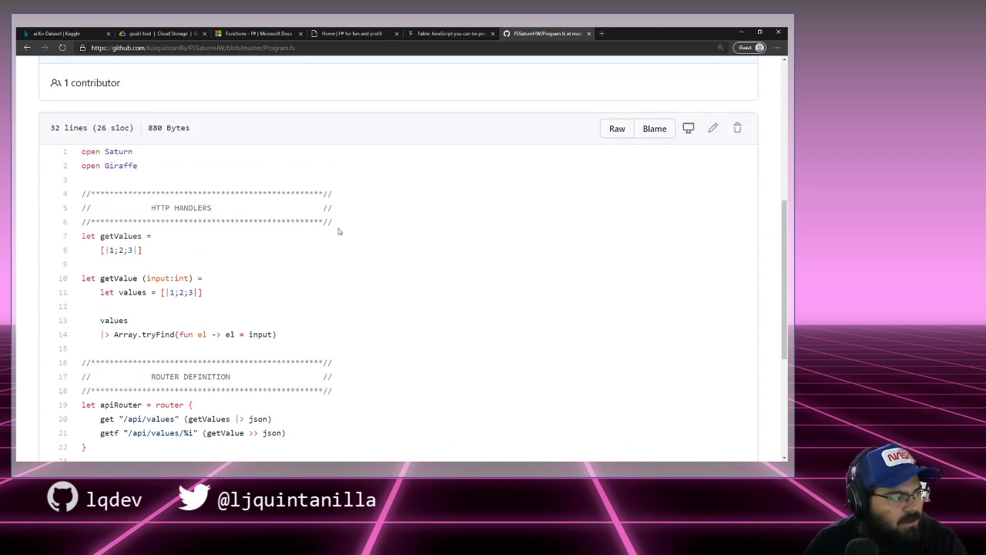
scroll(183, 126, "down", 3)
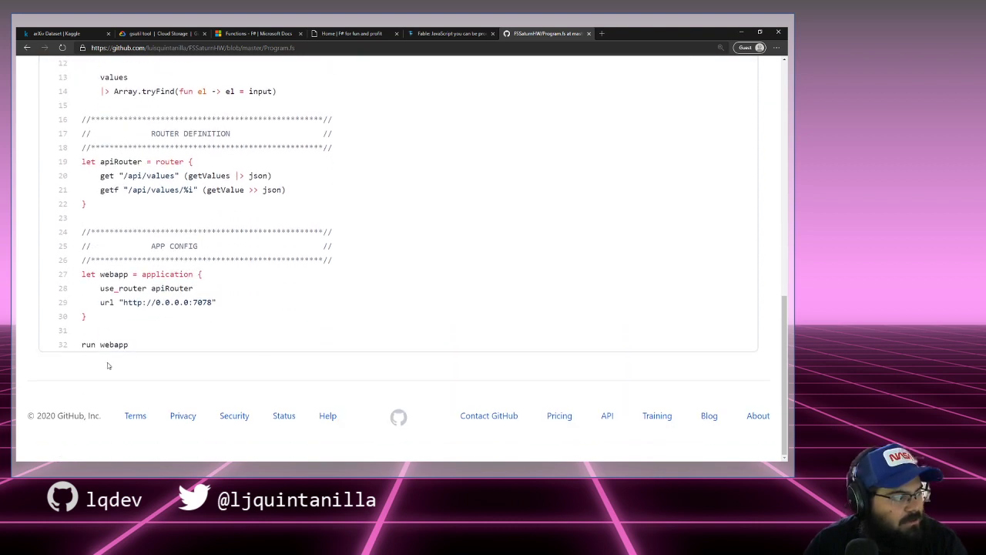
left_click_drag(150, 350, 93, 331)
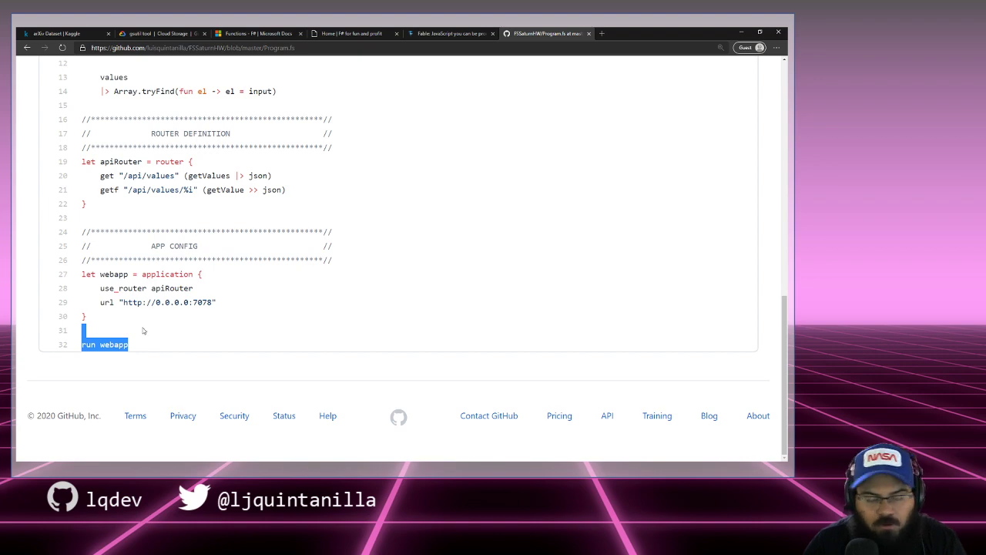
scroll(145, 328, "up", 4)
scroll(255, 269, "up", 2)
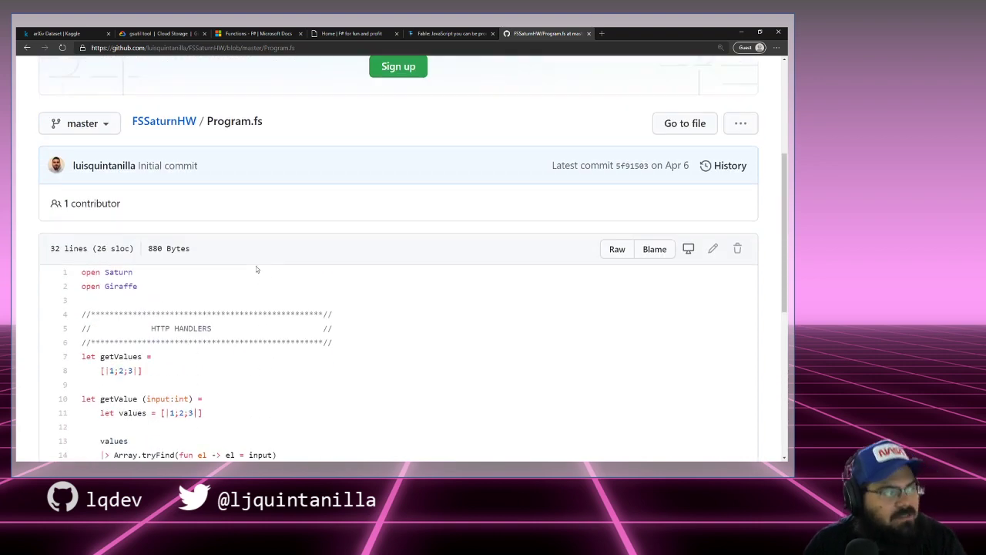
scroll(221, 264, "down", 2)
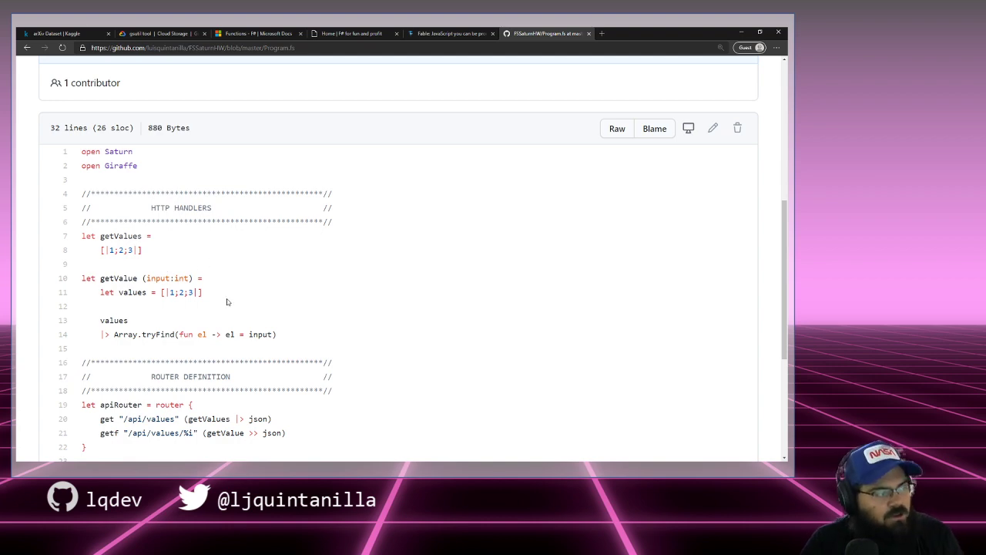
left_click_drag(229, 300, 100, 236)
scroll(262, 291, "down", 4)
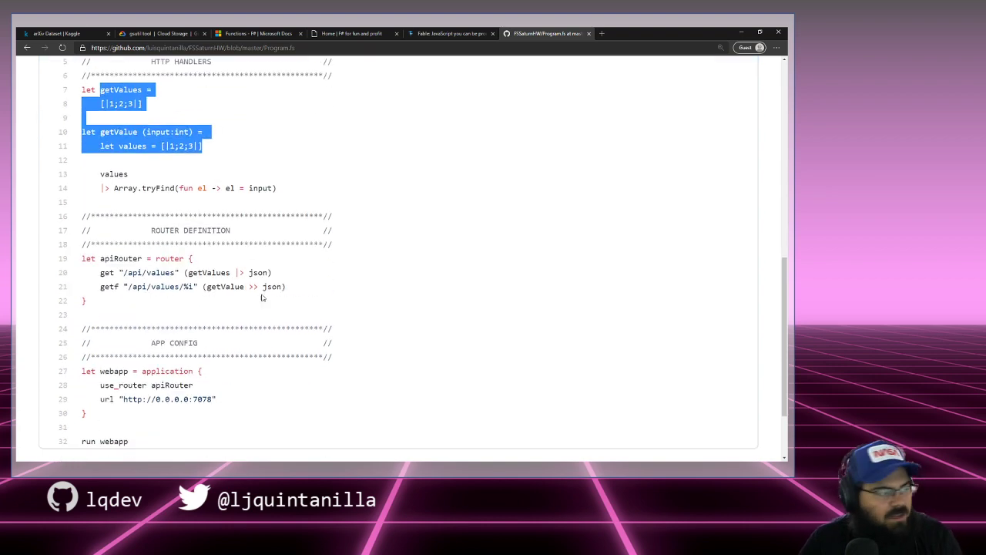
left_click_drag(87, 316, 94, 232)
scroll(94, 231, "up", 3)
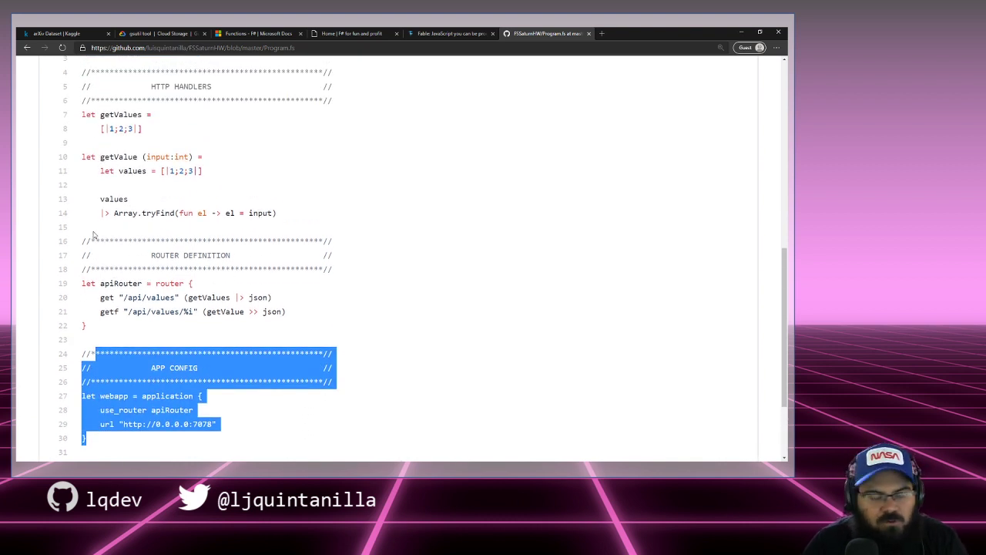
scroll(94, 235, "up", 2)
scroll(95, 240, "down", 5)
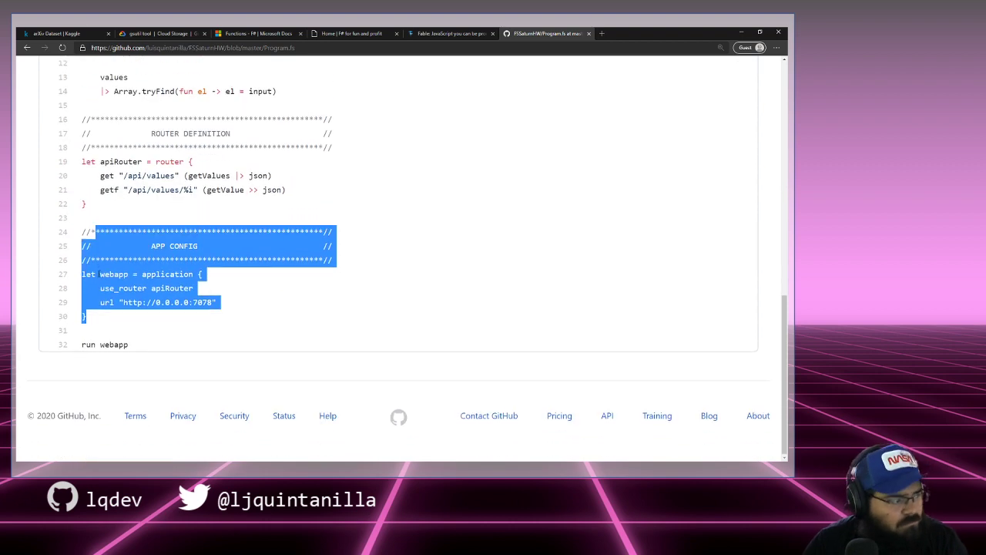
key("ctrl+a")
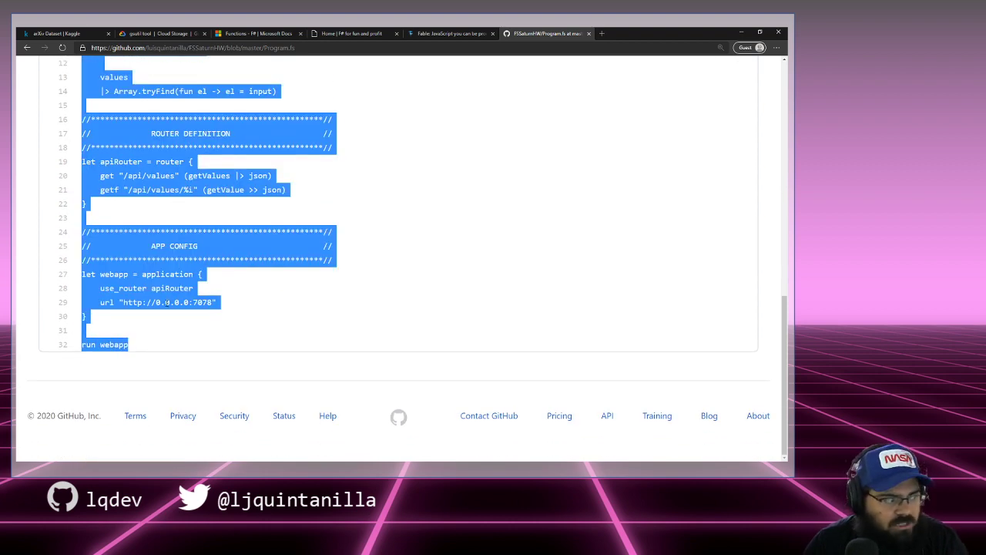
left_click(205, 333)
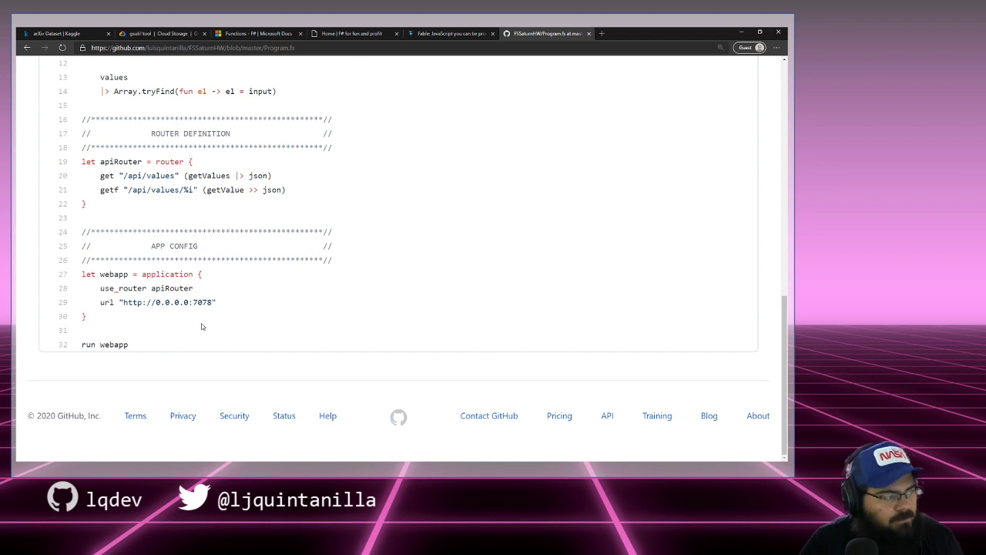
Step: Return to the top of Program.fs, then recall the previous ssh command in the terminal
scroll(199, 323, "up", 6)
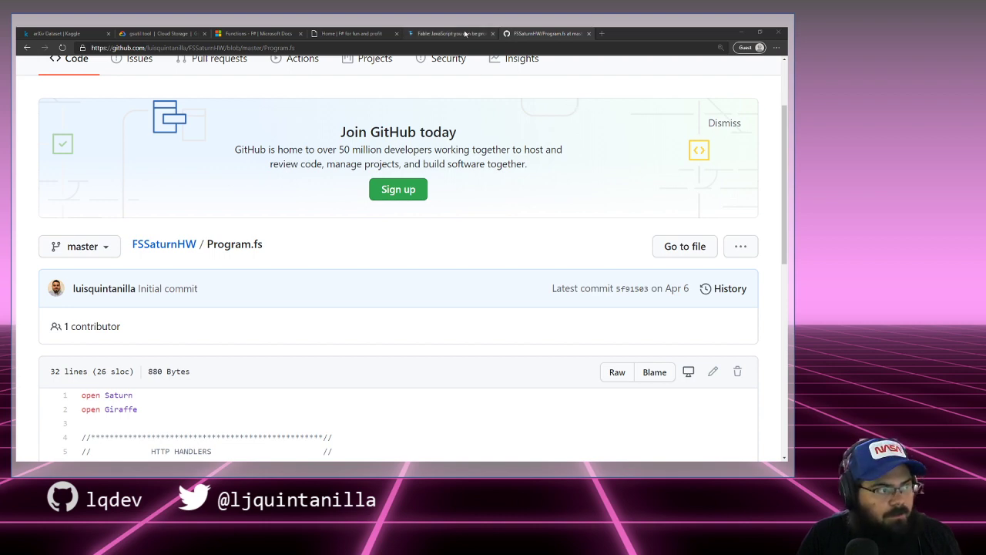
left_click(436, 33)
left_click(544, 34)
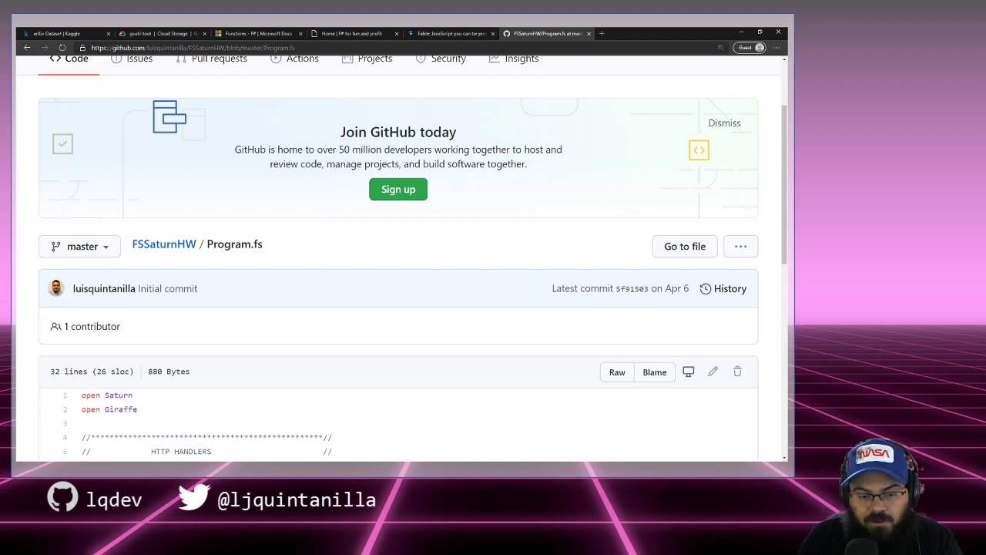
key("alt+Tab")
key("Up")
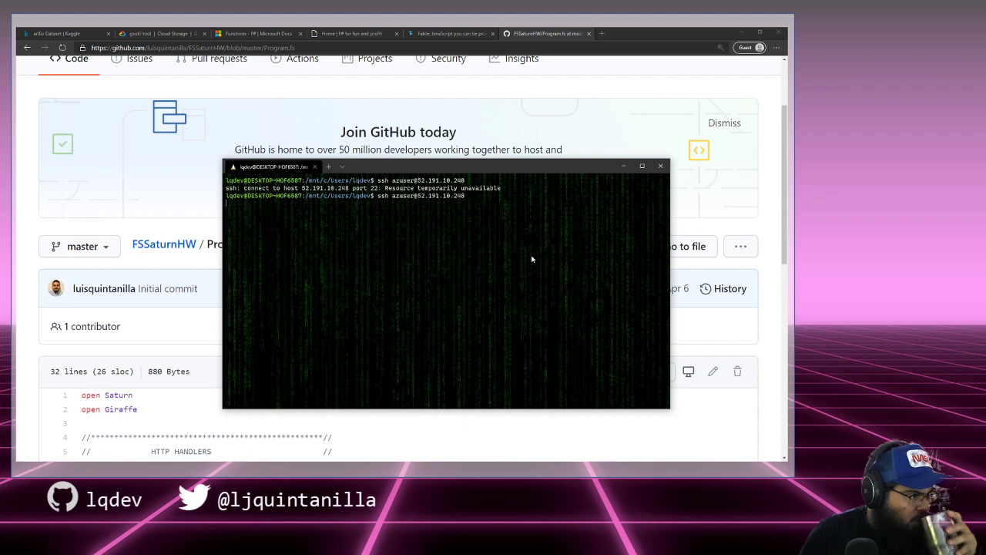
Step: Cancel the hanging ssh attempt and log into 40.76.34.116, accepting the host key
key("Return")
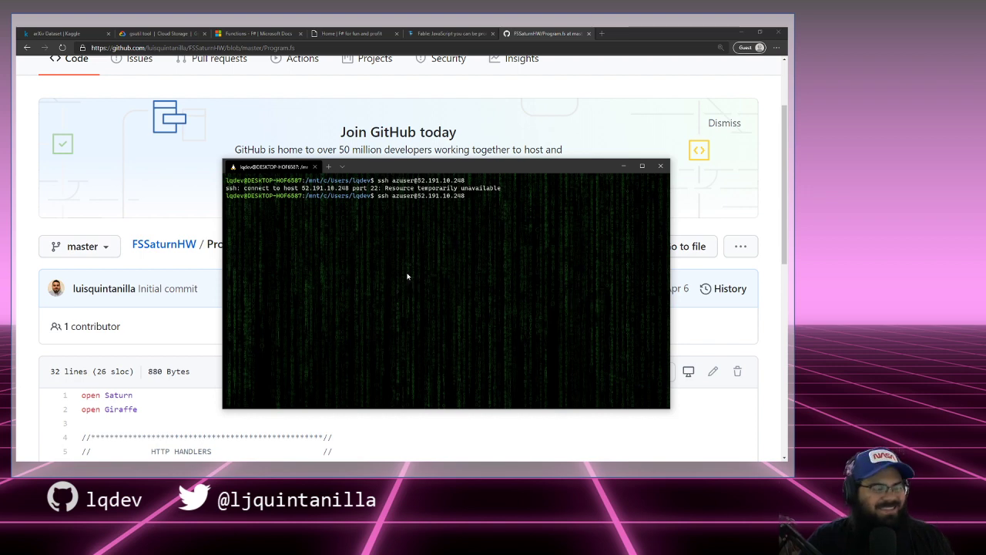
key("ctrl+c")
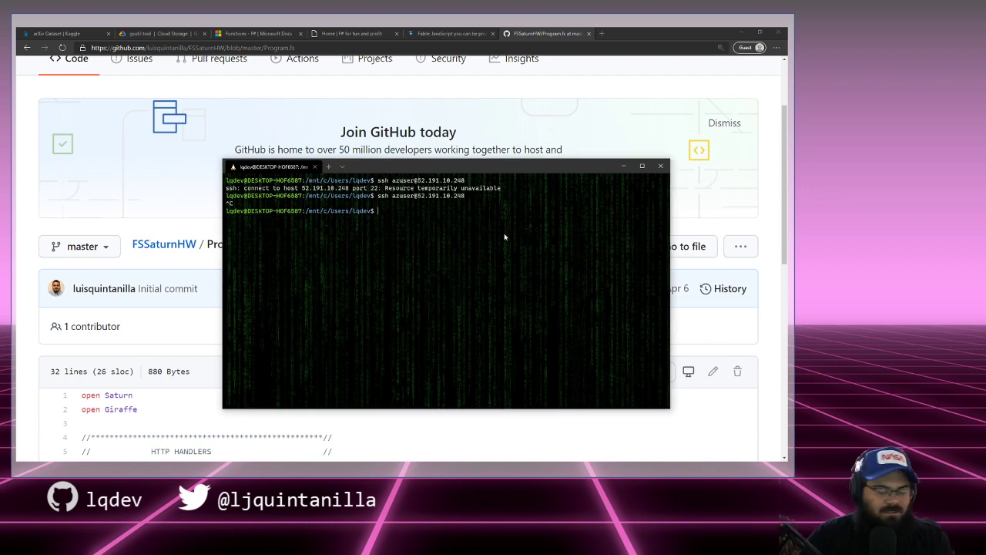
type("ssh az")
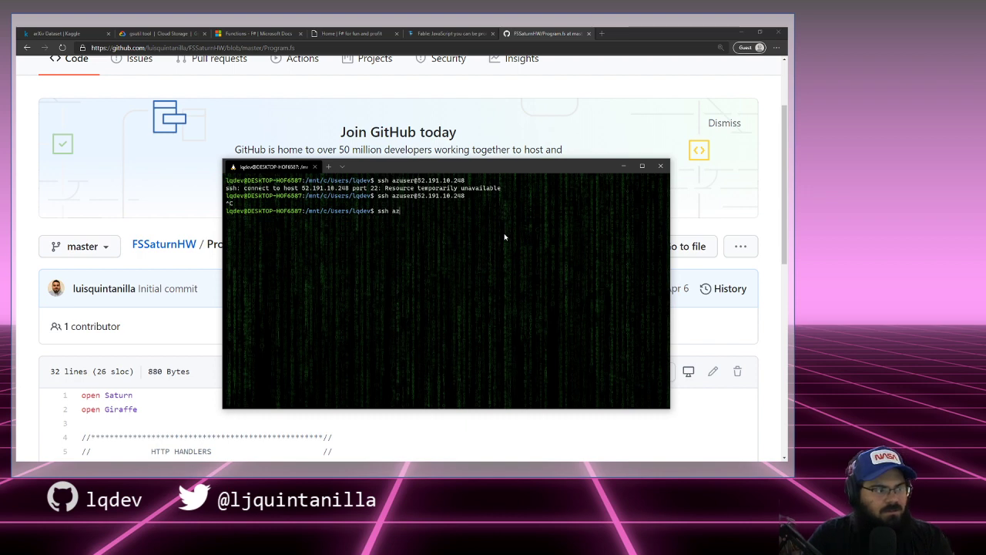
type("user@40.76.34.116")
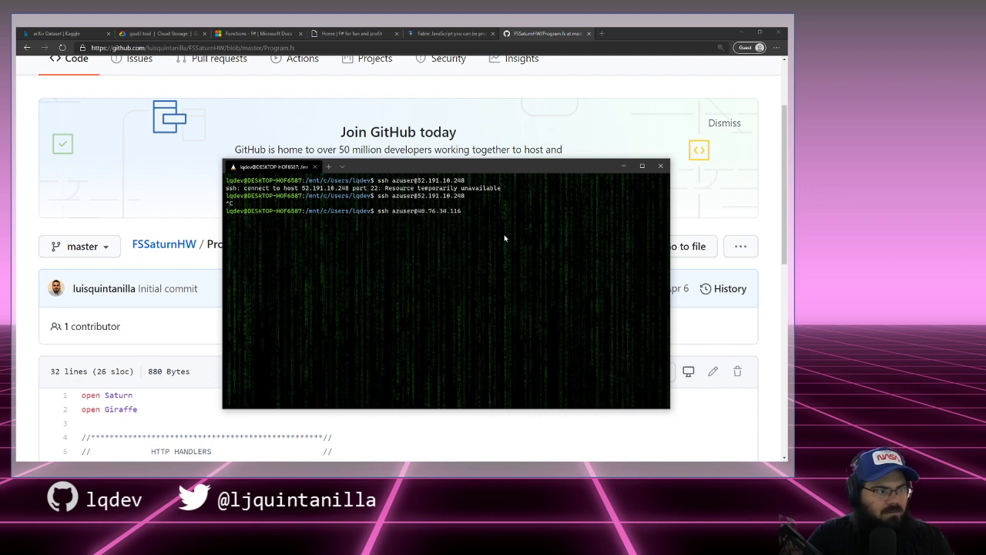
key("Return")
type("yes")
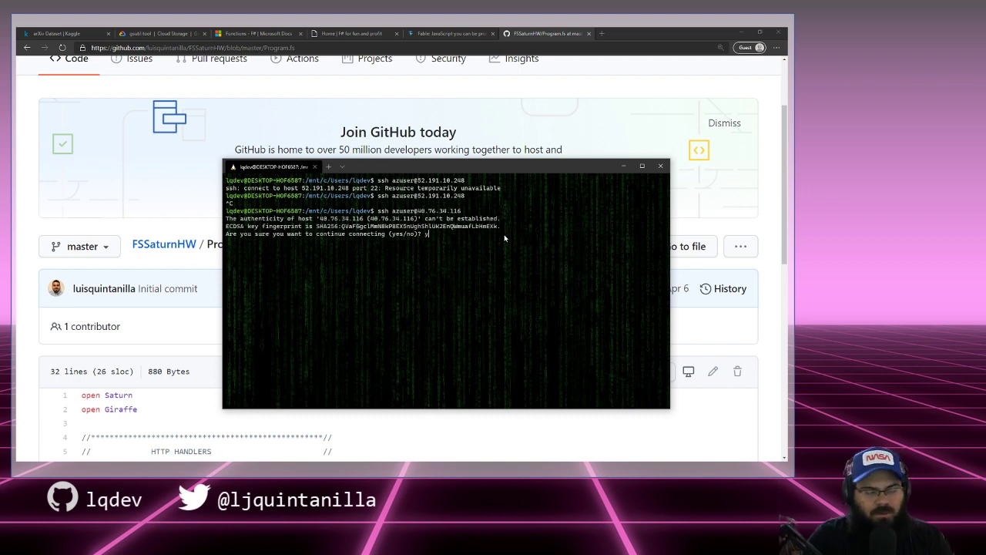
key("Return")
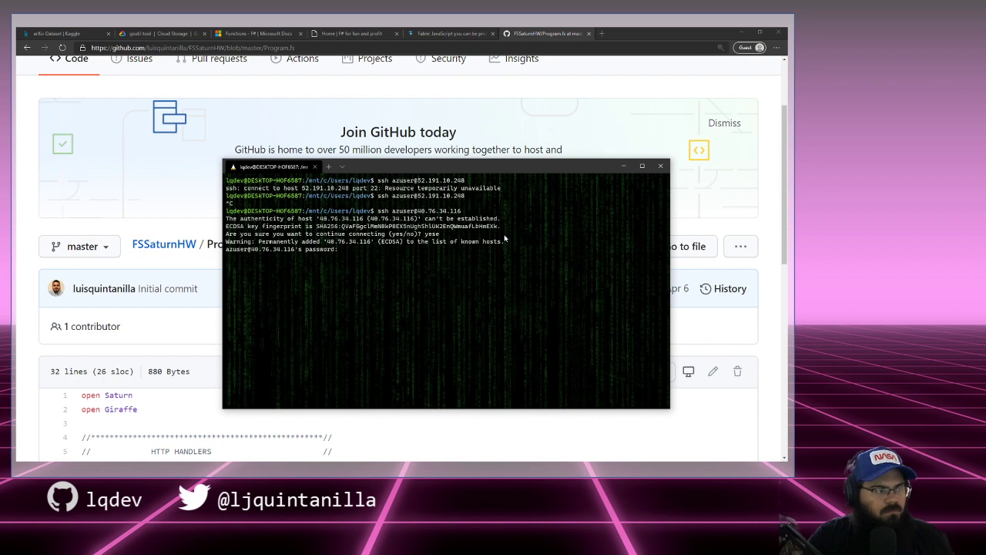
key("Return")
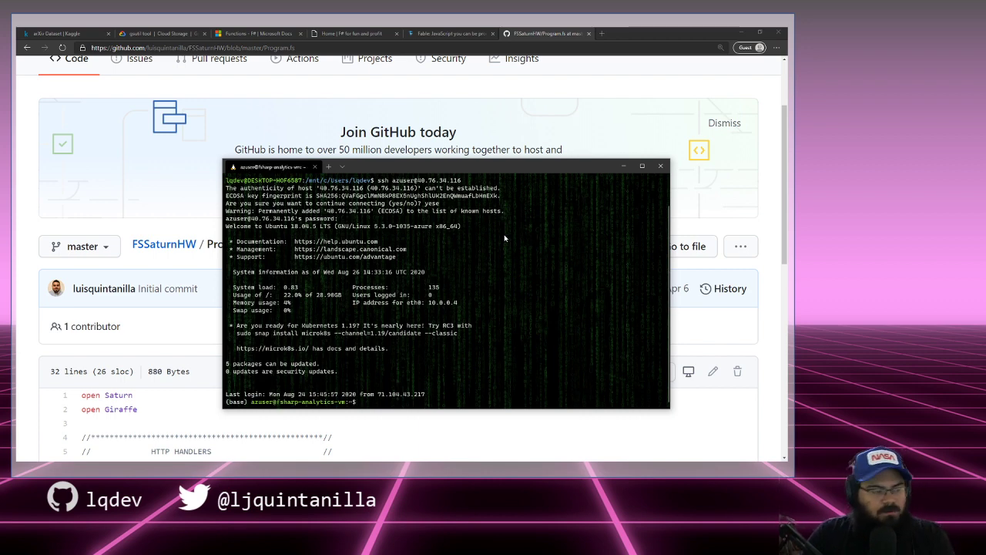
Step: List the home directory, then move to /datadrive and list its contents
type("j")
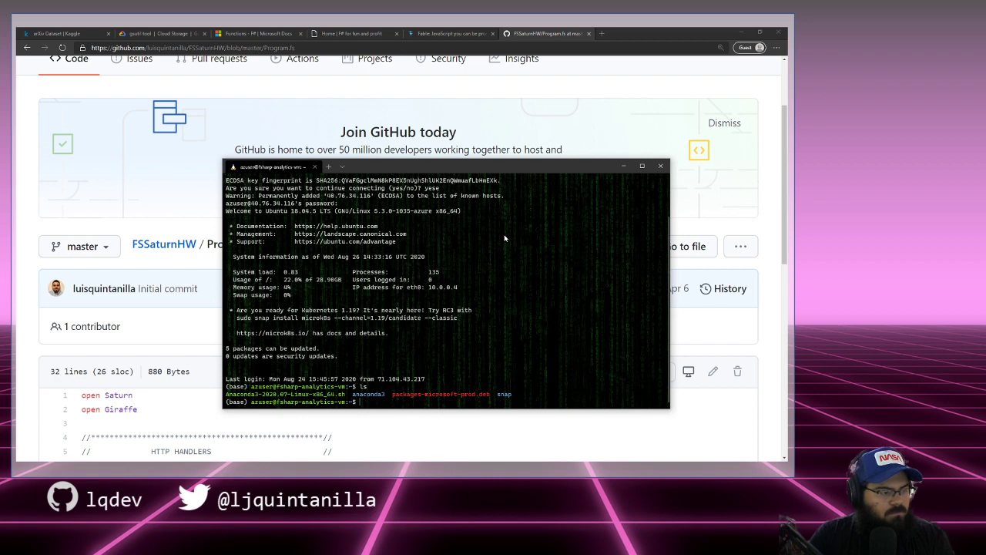
key("ctrl+l")
type("s")
key("Return")
type("cd /datadrive/")
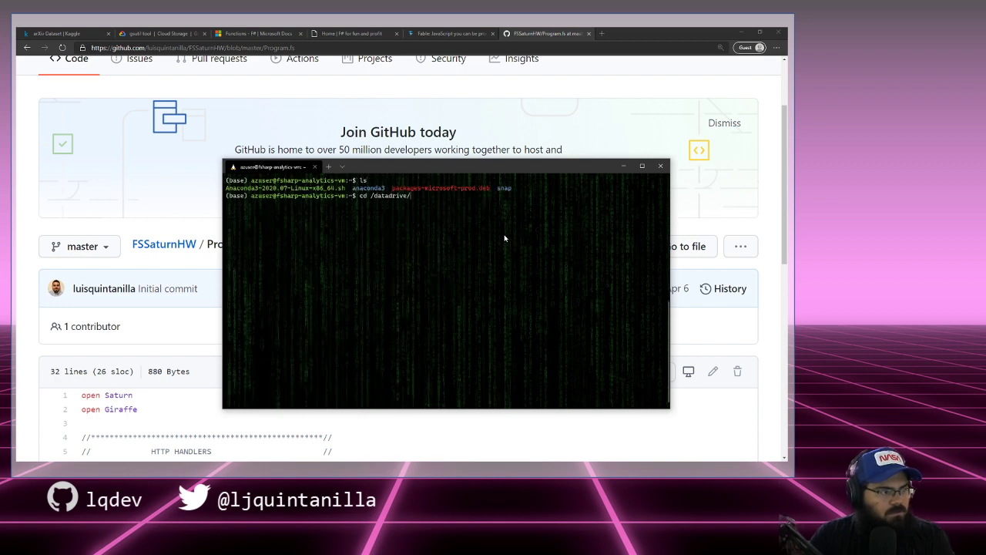
key("Return")
key("ctrl+l")
type("ls")
key("Return")
Step: Create the Notebooks folder with sudo mkdir, fixing the 'mkdor' typo, and verify it
type("mkdir ")
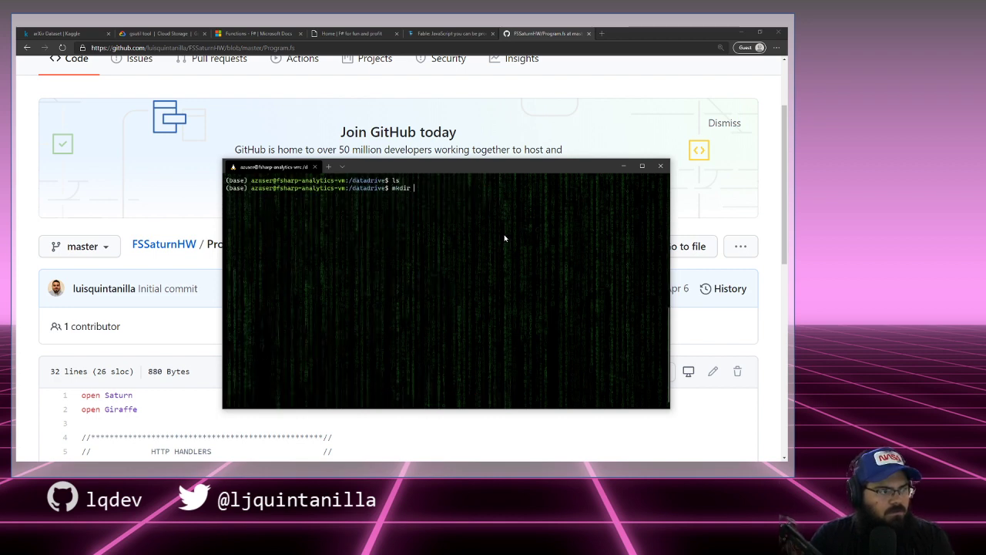
type("Notebooks")
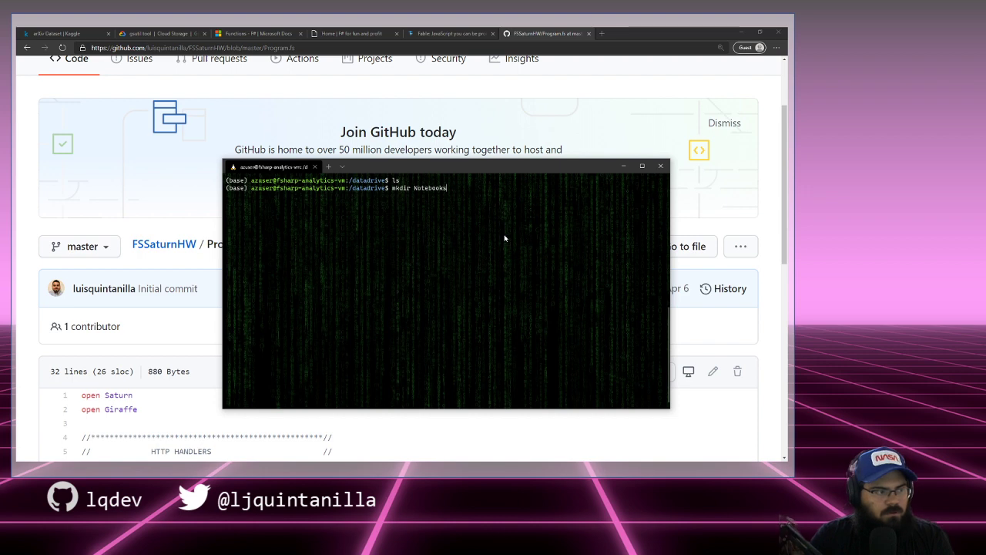
key("Return")
type("s")
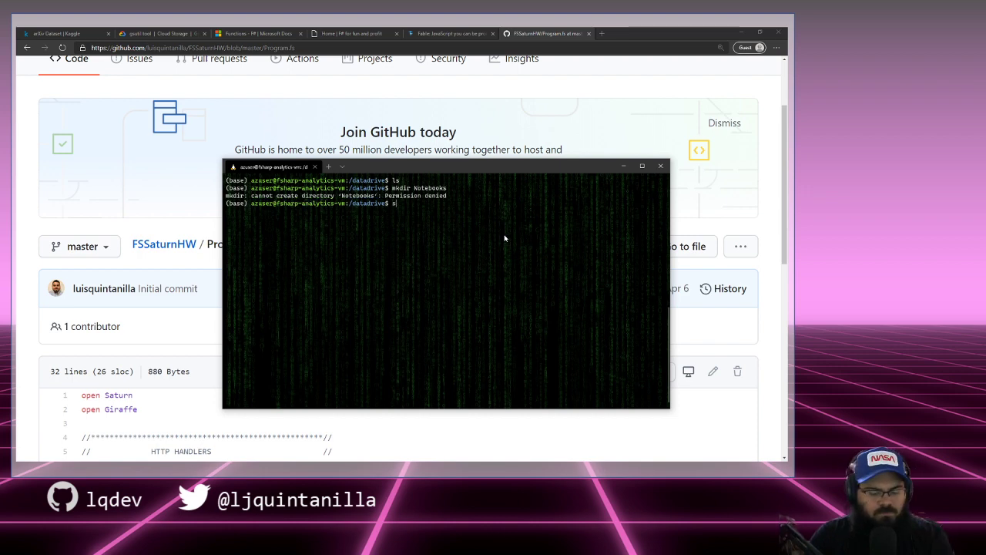
type("udo mkdor Notebooks")
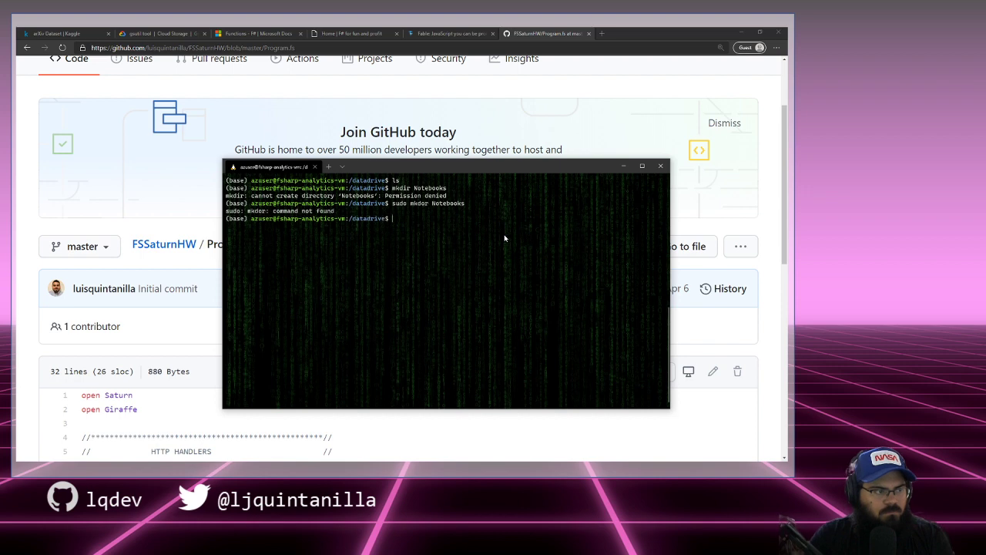
key("Return")
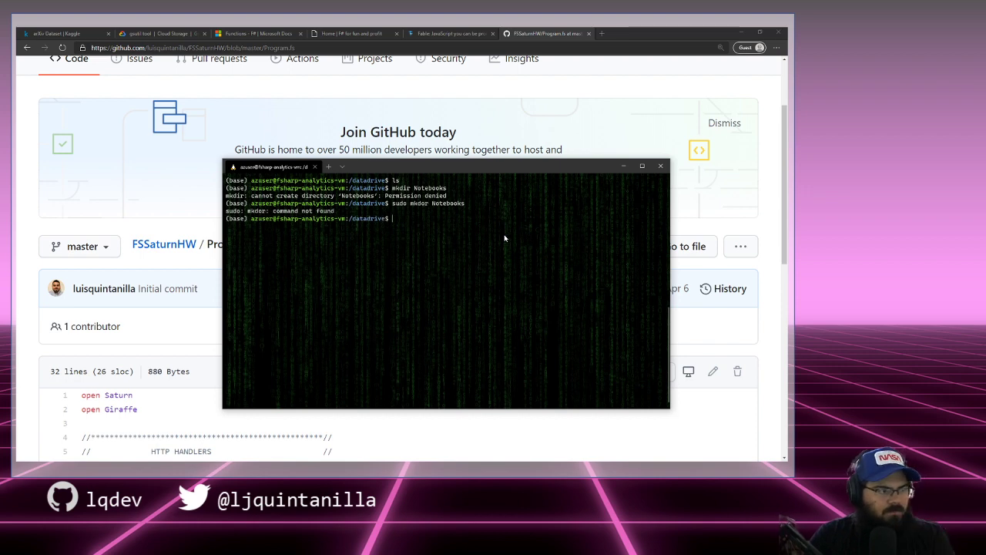
key("Up")
key("Left")
key("Left")
key("Left")
key("Left")
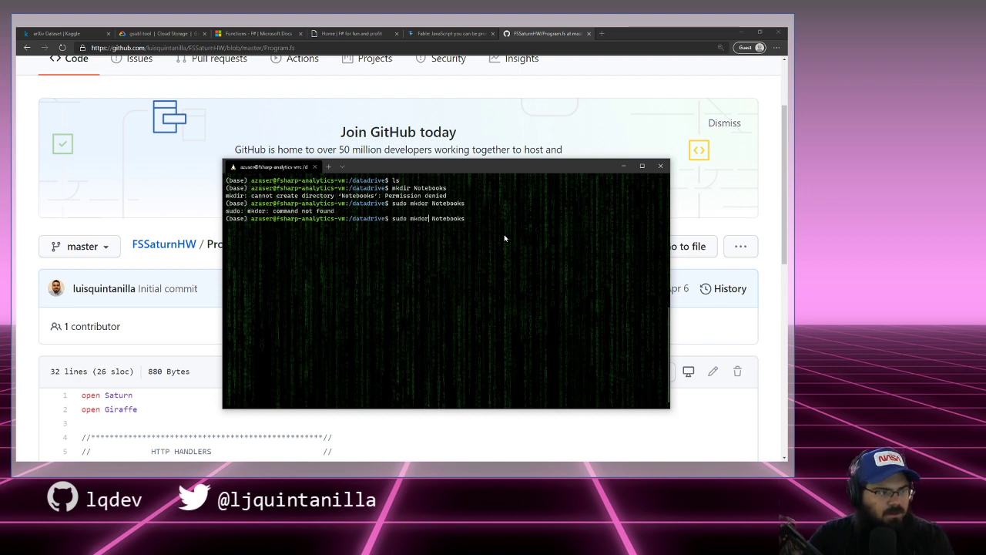
key("BackSpace")
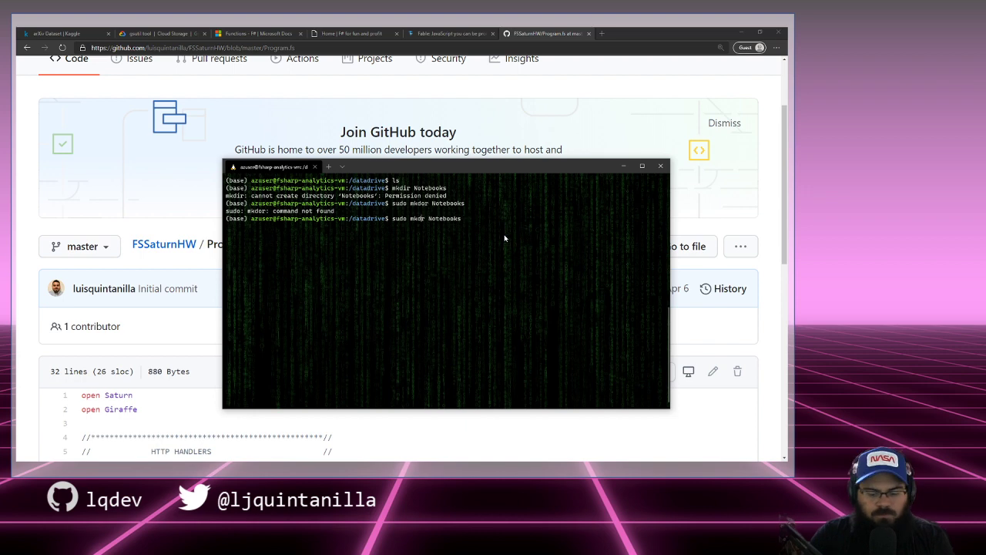
type("i")
key("Return")
type("ls")
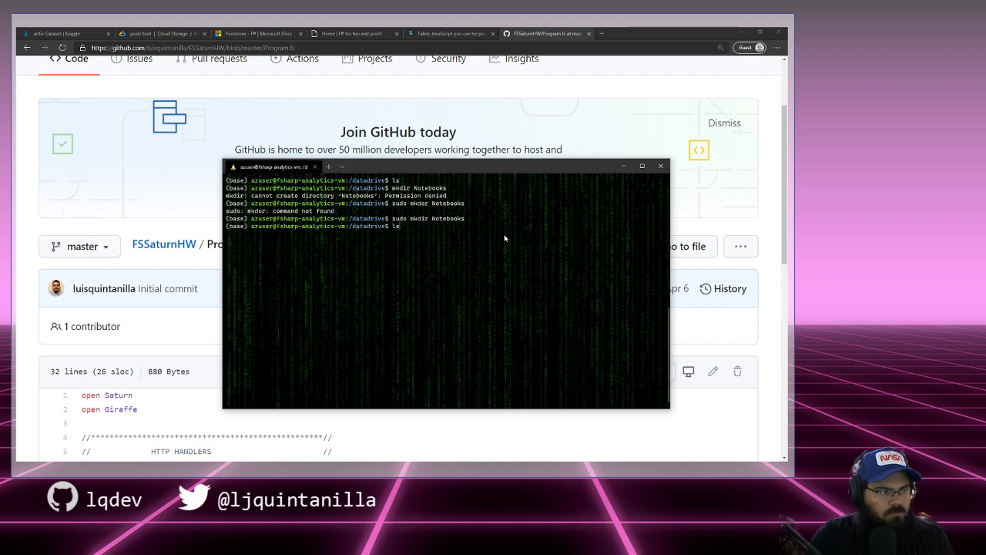
key("Return")
Step: Move into Notebooks and confirm it is empty
type("cd Notebooks")
key("Return")
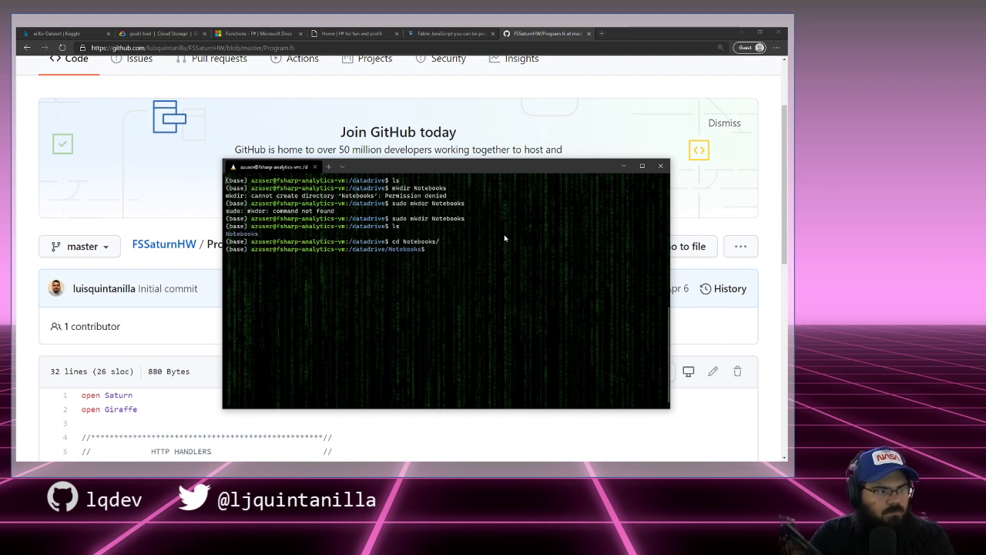
key("ctrl+l")
type("ls")
key("Return")
Step: Start a Jupyter Notebook server, then shut it down
type("jupyter notebook")
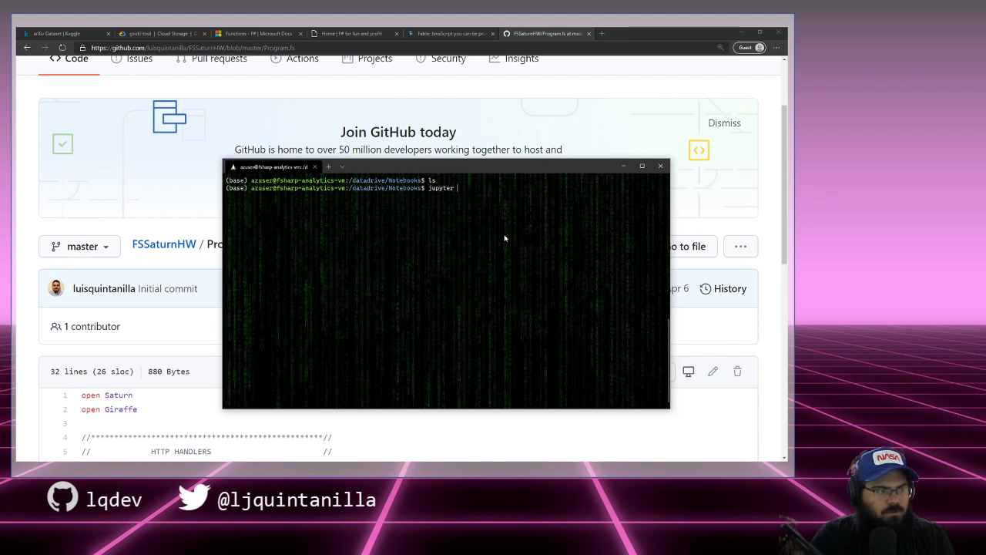
key("Return")
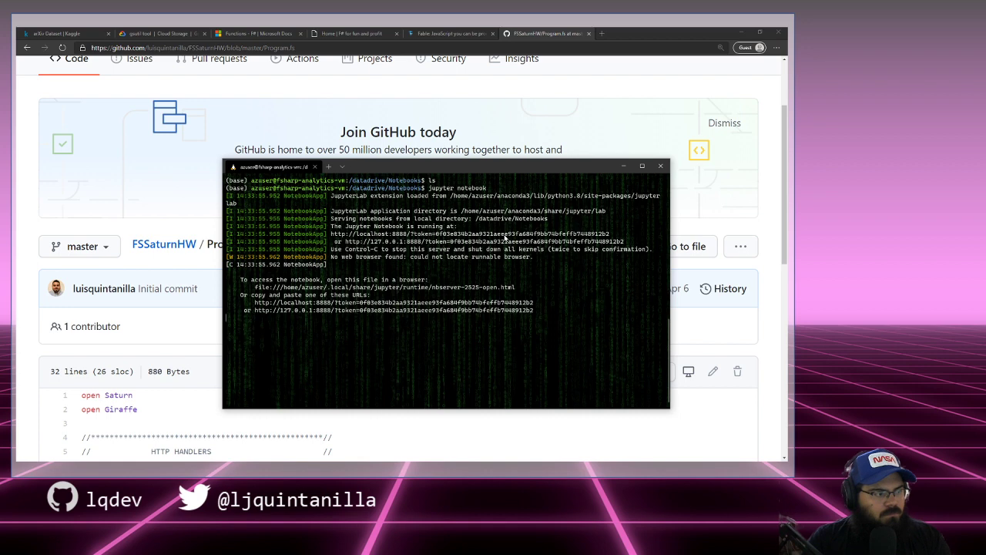
key("ctrl+c")
type("y")
key("Return")
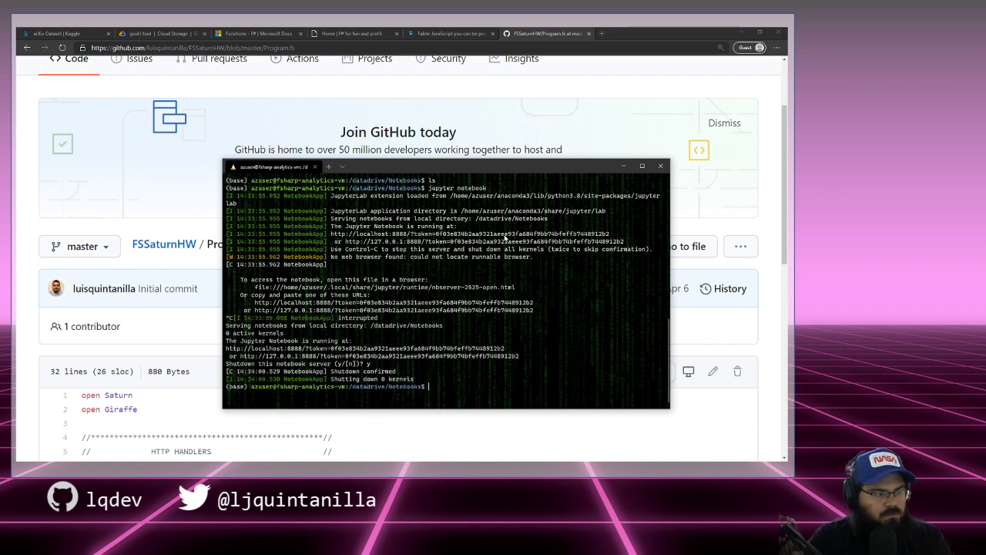
Step: Rerun Jupyter with --ip=0.0.0.0, then shut that server down
type("jupyter note")
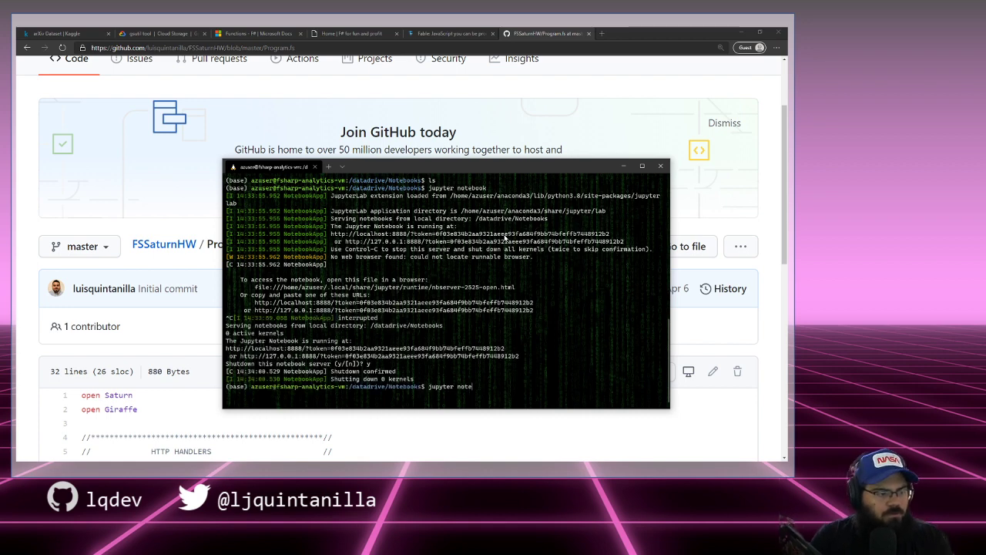
type("book -")
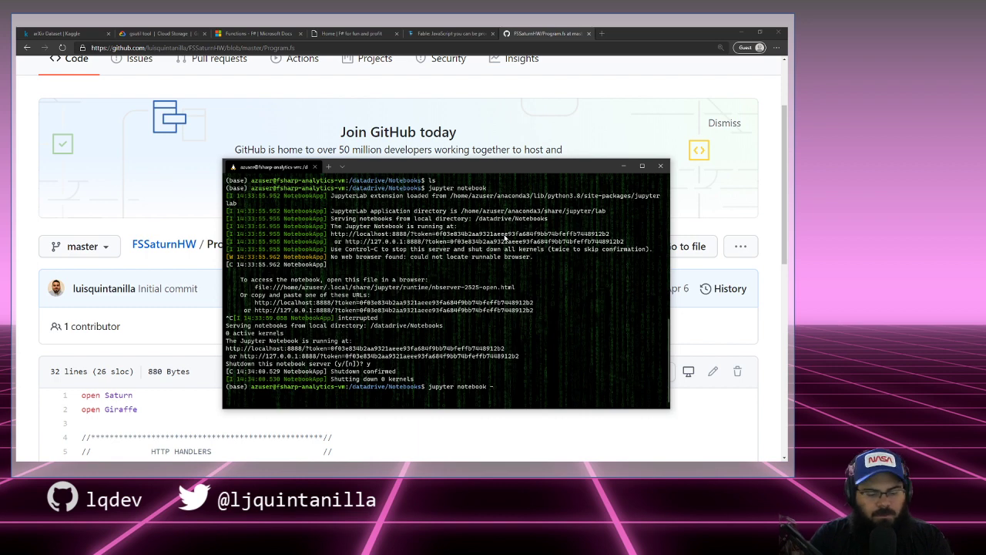
type("ip 0.0.0.0")
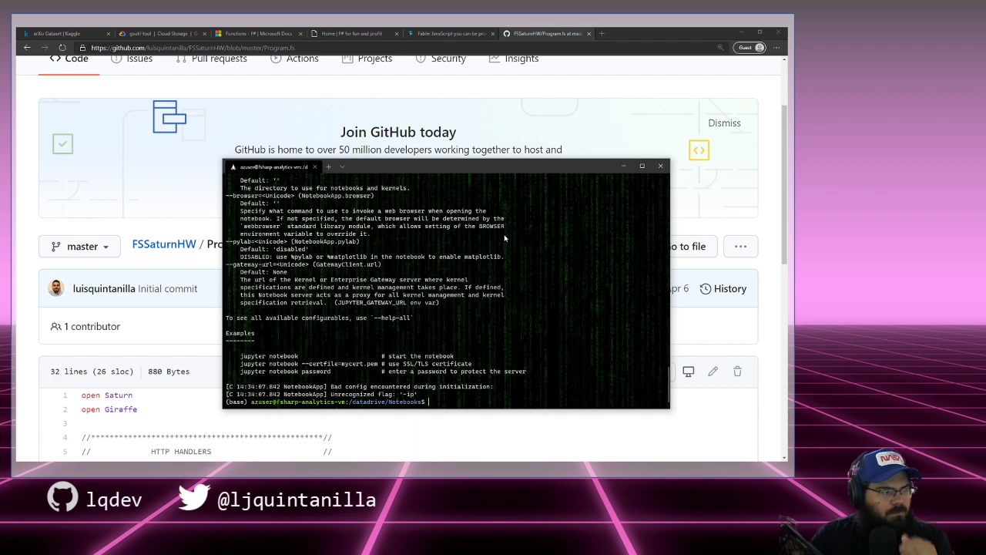
key("Up")
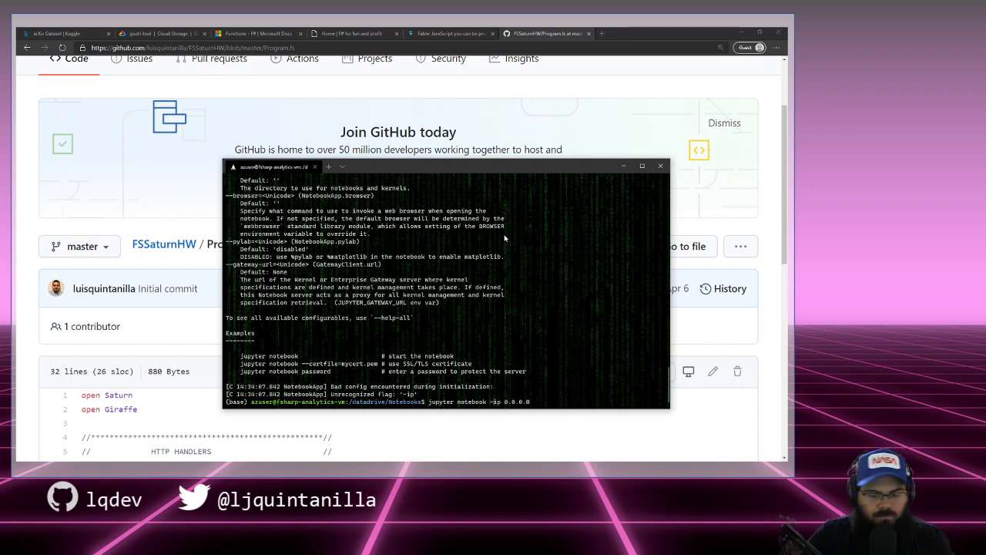
type("-")
key("Left")
key("Left")
key("Left")
key("Left")
key("Left")
key("Left")
key("Left")
key("Left")
key("Left")
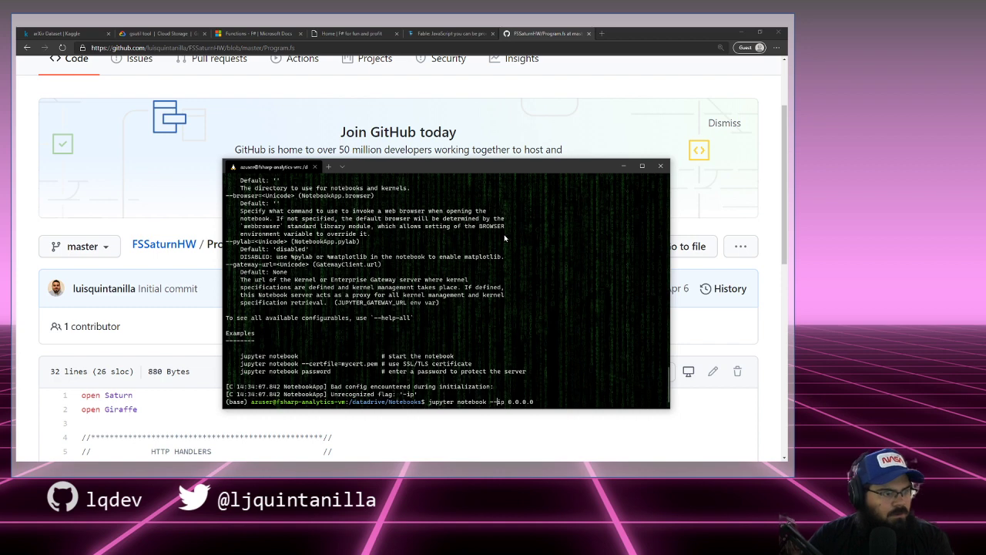
key("BackSpace")
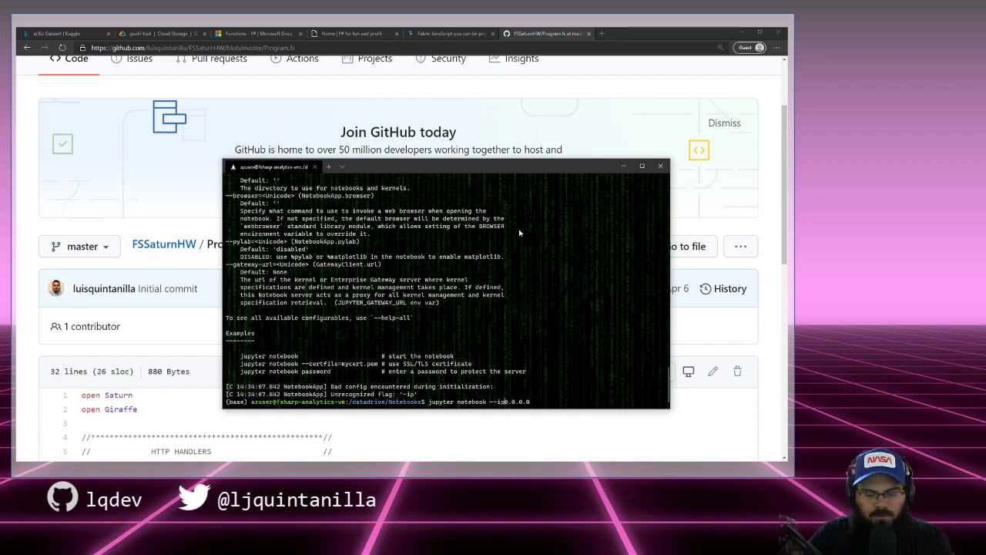
type("=")
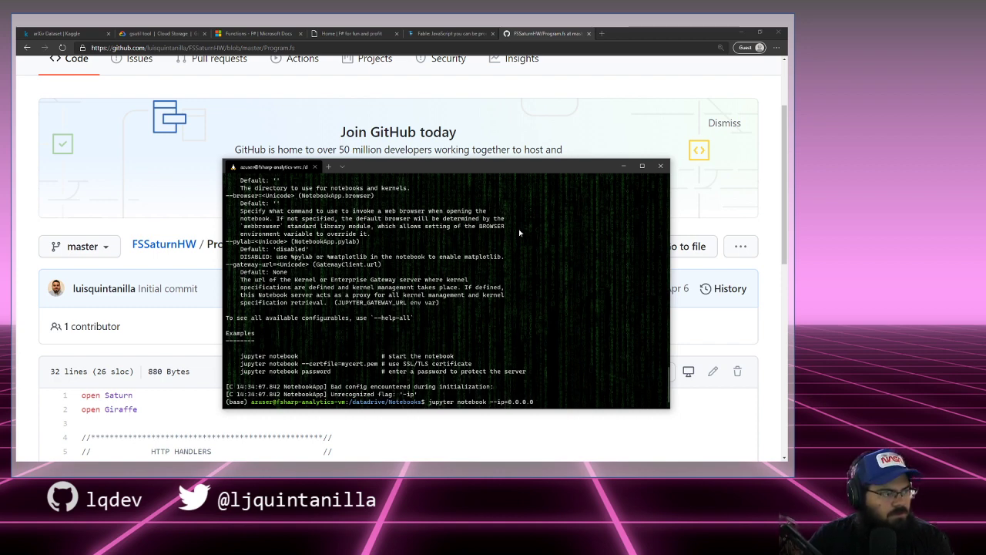
key("Return")
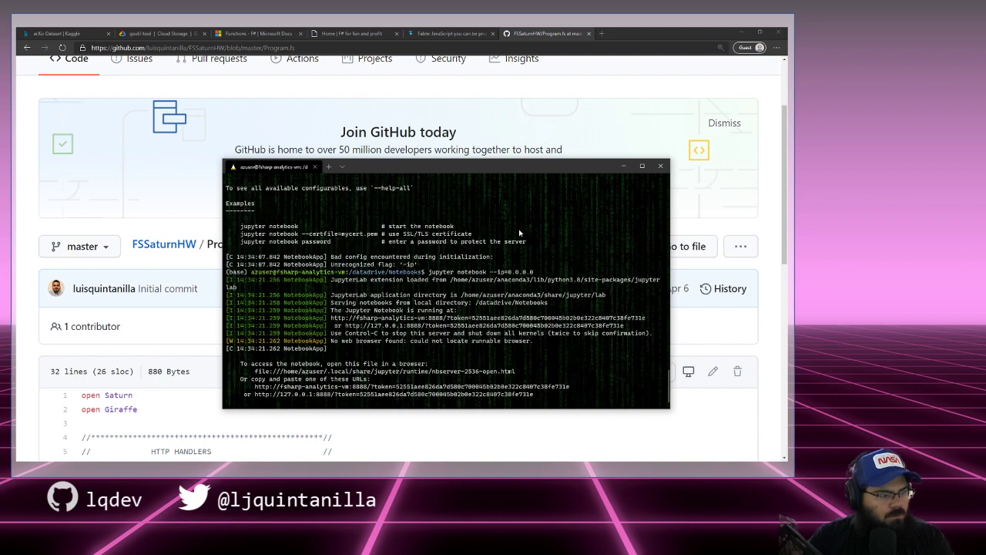
key("ctrl+c")
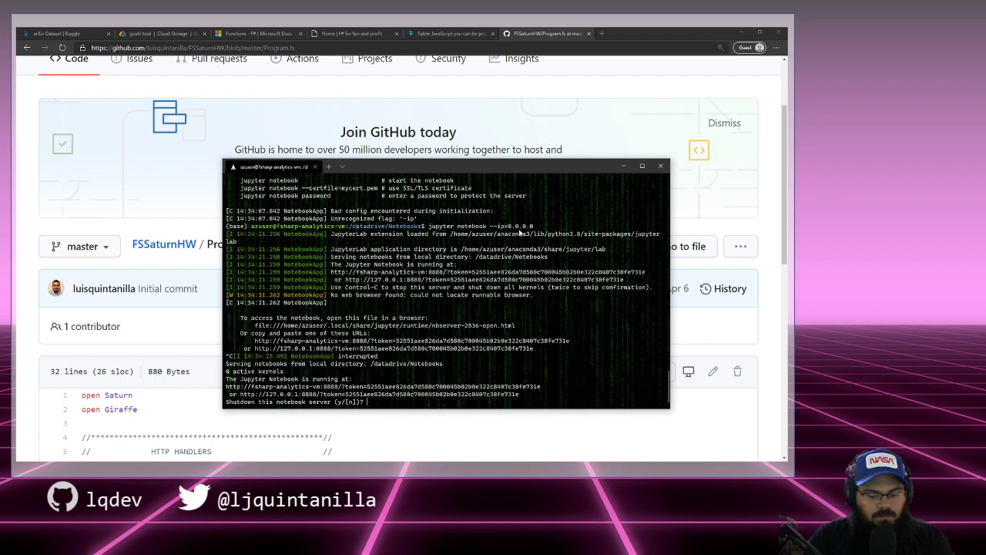
type("y")
key("Return")
Step: Maximize the terminal and restart Jupyter with --ip="0.0.0.0"
key("Up")
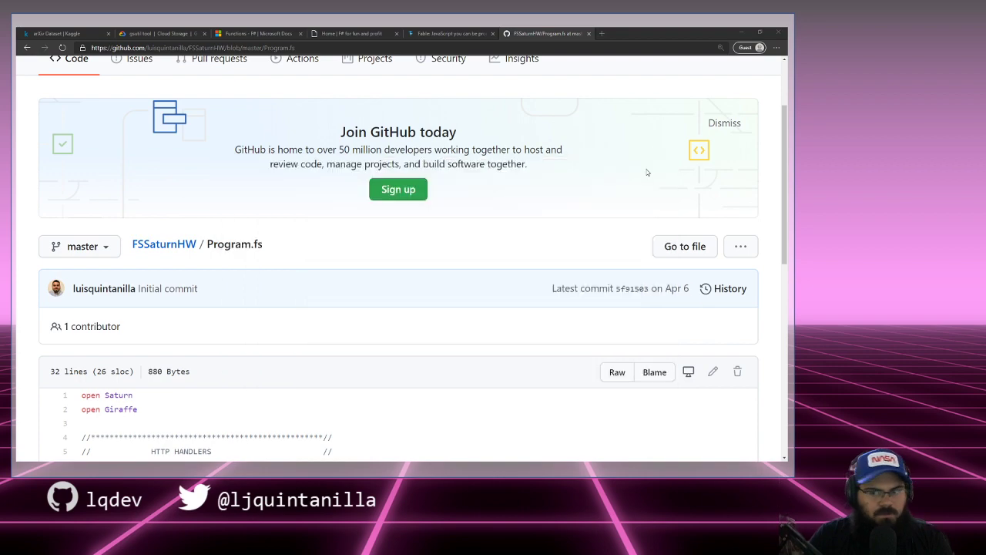
left_click(641, 166)
key("Left")
key("Left")
key("Left")
key("Left")
key("Left")
key("Left")
key("Left")
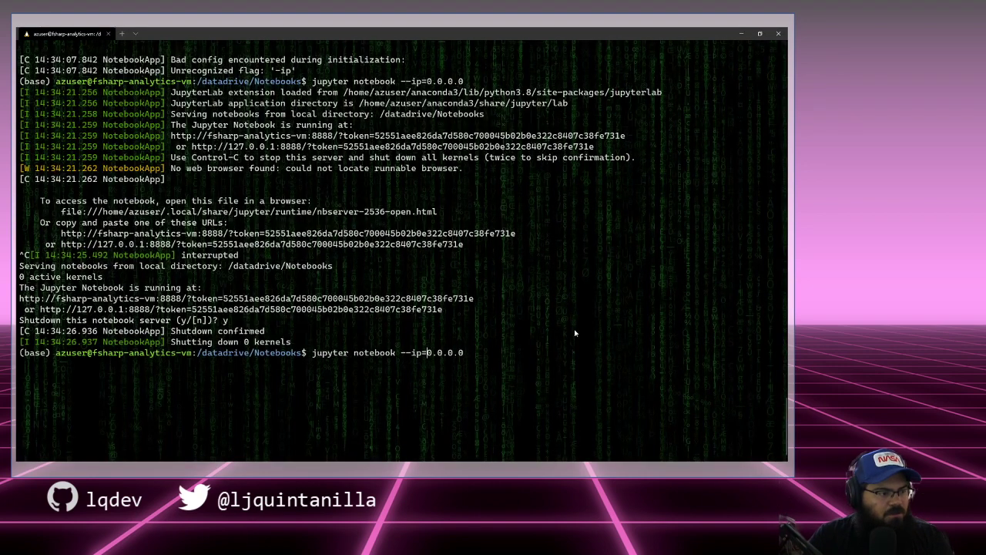
type("\"")
key("End")
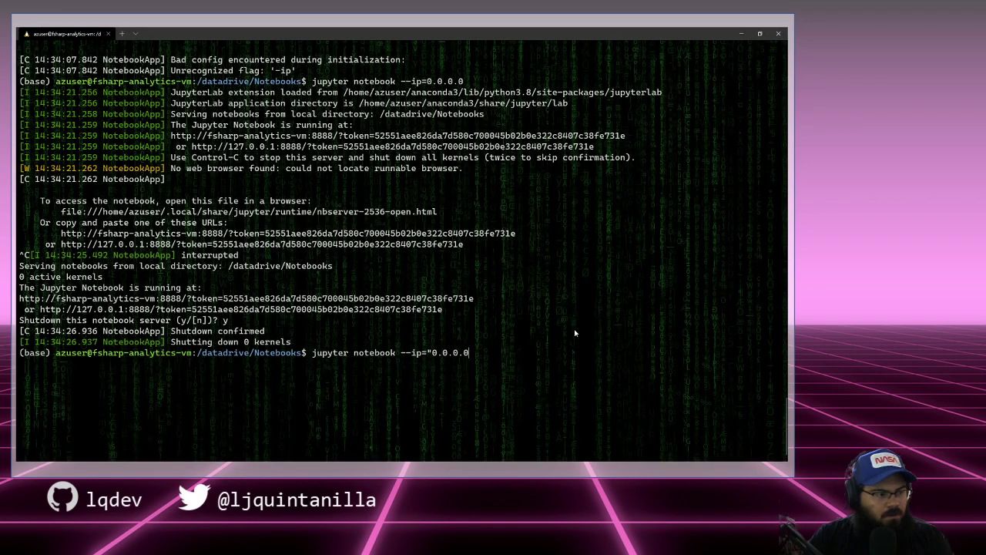
type("\"")
key("Return")
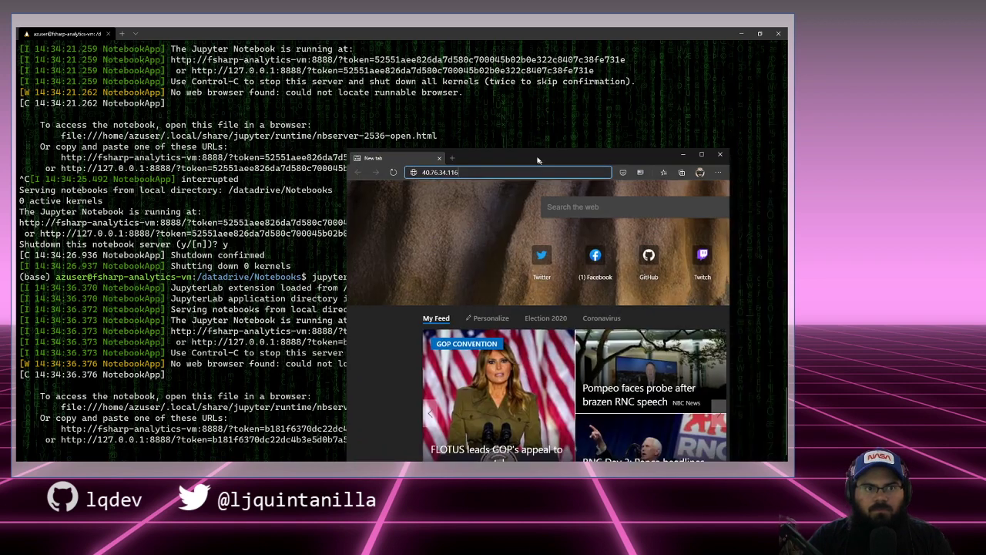
Step: Maximize Edge, load 40.76.34.116:8888, then interrupt Jupyter back in the terminal
double_click(554, 151)
type(":8888")
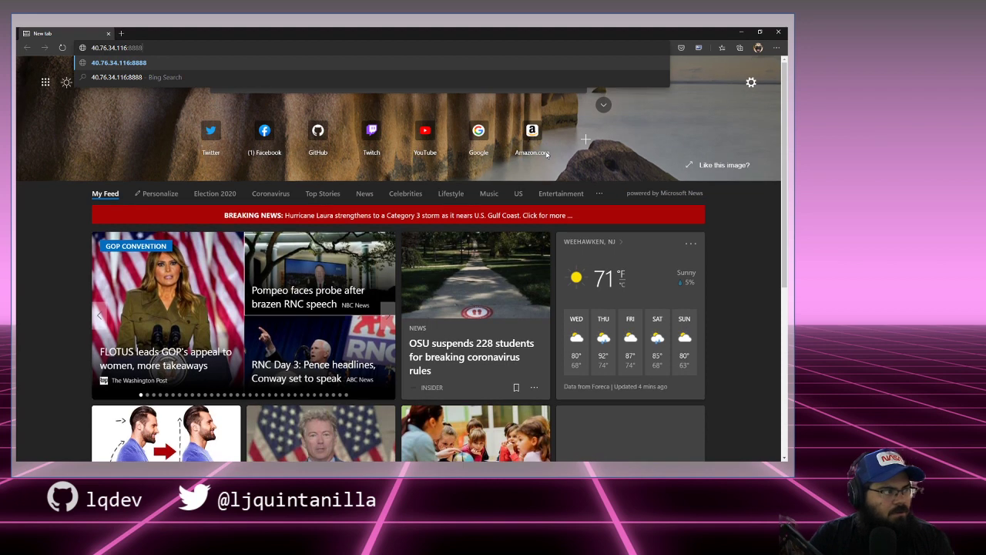
key("Return")
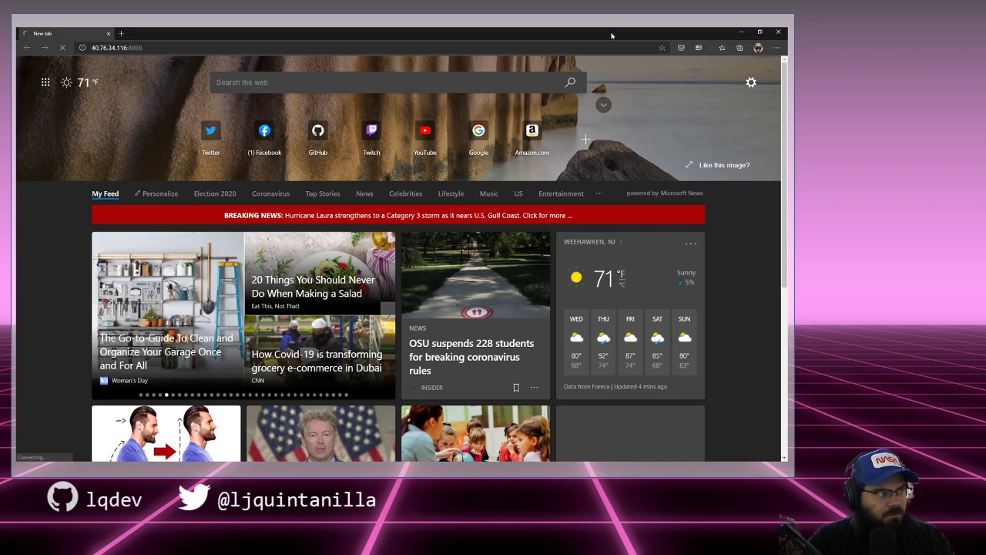
key("alt+Tab")
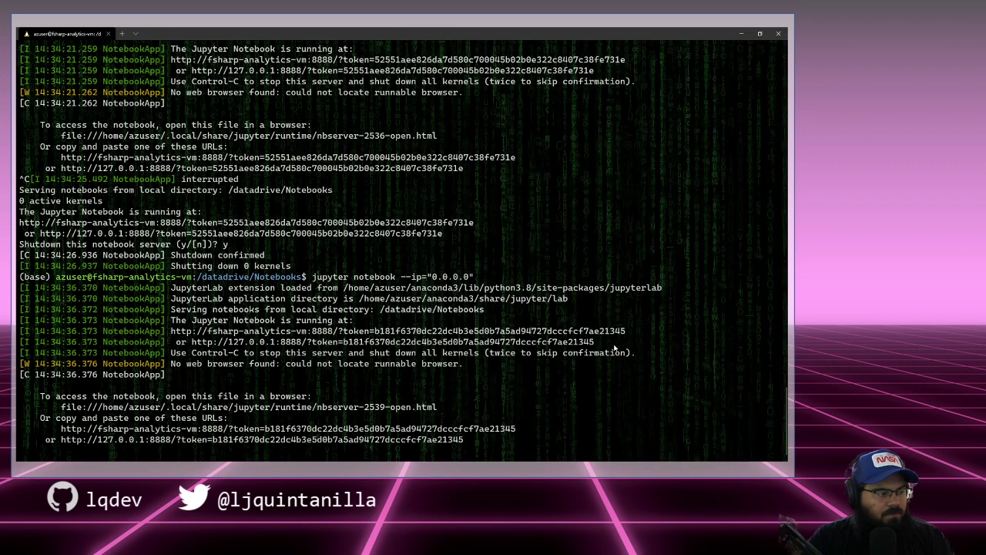
key("ctrl+c")
Step: Confirm the notebook server shutdown, clear the screen and list the folder
type("y")
key("Return")
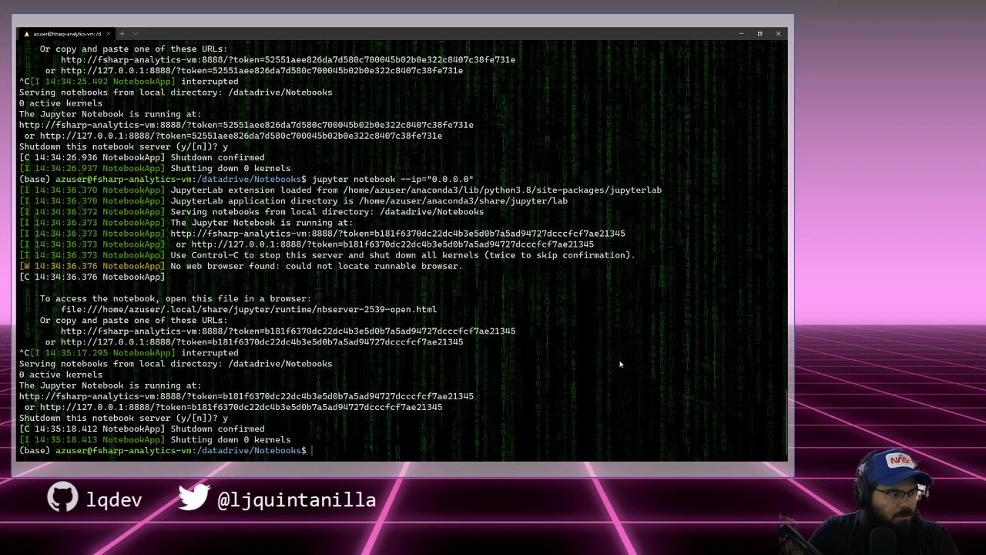
key("ctrl+l")
type("ls")
key("Return")
type("ls")
key("Return")
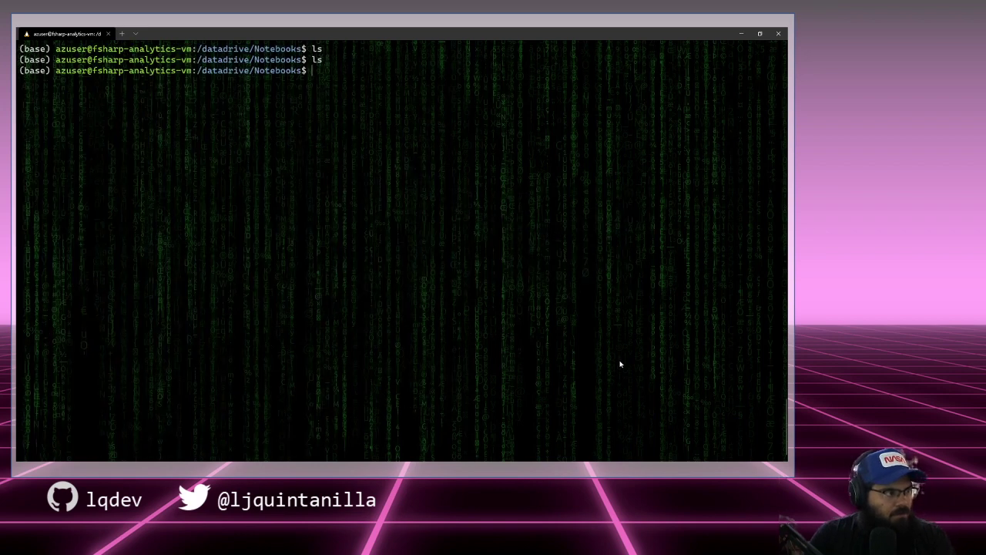
Step: Discard the half-typed jupyter command and exit the VM's SSH session
type("jupyter")
key("BackSpace")
key("BackSpace")
key("BackSpace")
key("BackSpace")
key("BackSpace")
key("BackSpace")
key("BackSpace")
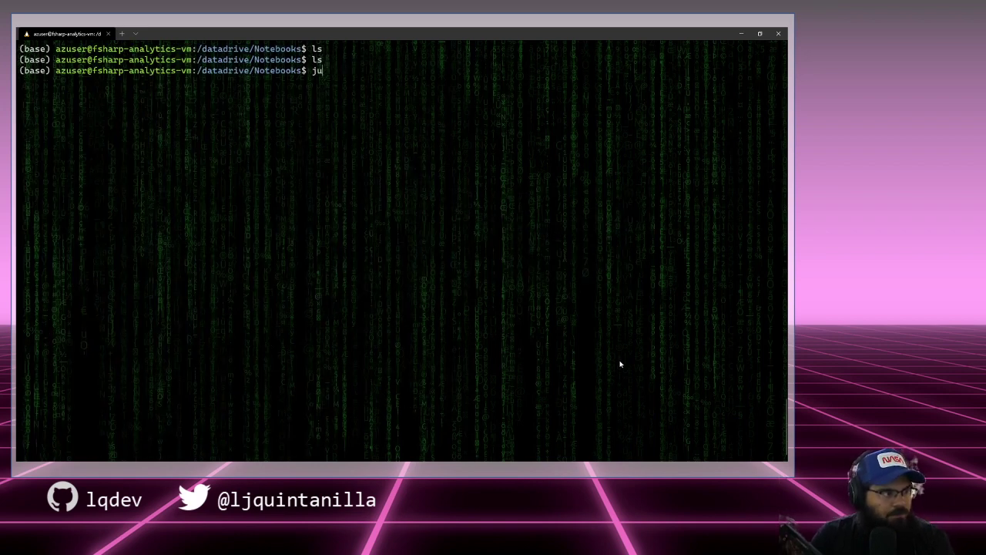
type("jupyter n")
key("BackSpace")
key("BackSpace")
key("BackSpace")
key("BackSpace")
key("BackSpace")
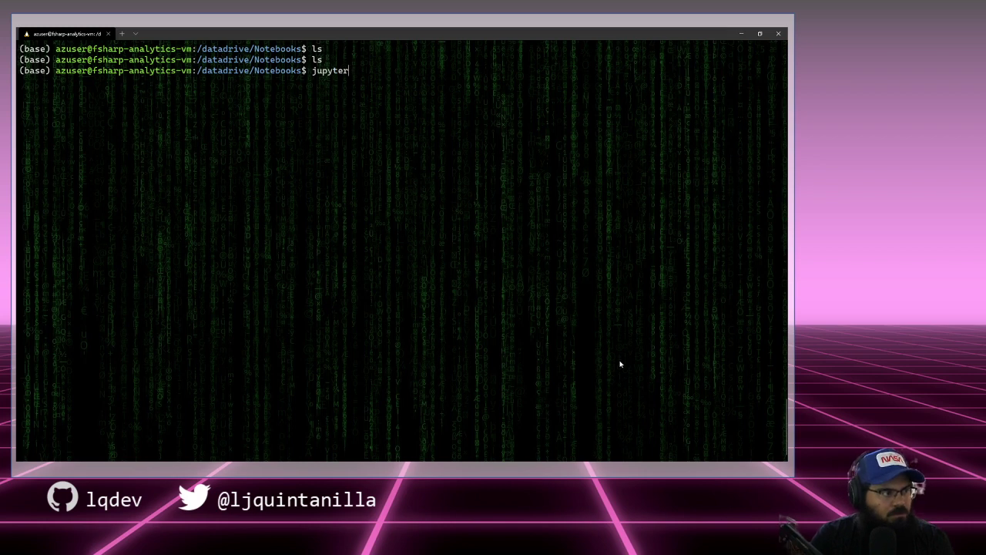
key("BackSpace")
key("BackSpace")
key("BackSpace")
key("BackSpace")
type("exit")
key("Return")
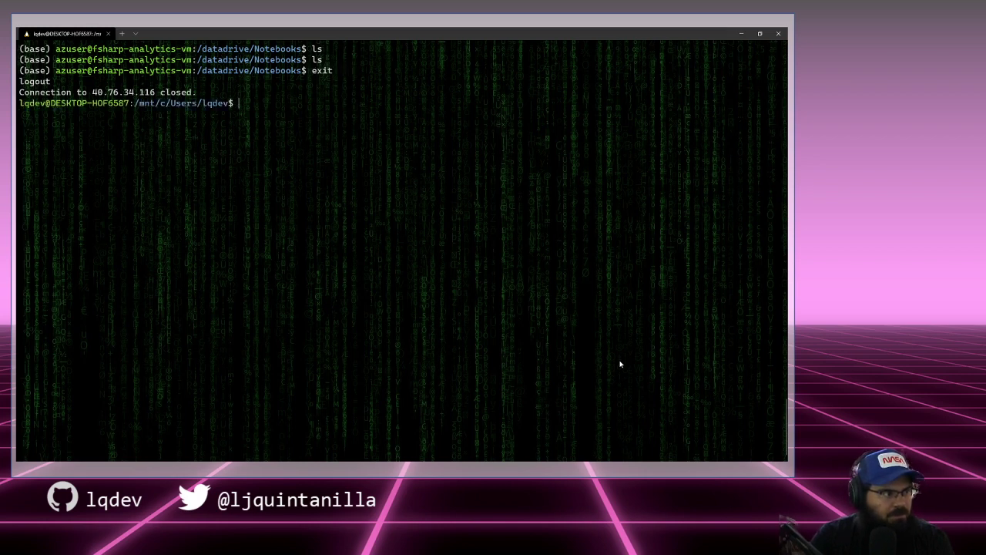
Step: Try reconnecting over ssh with a -L port-forwarding rule added
key("Up")
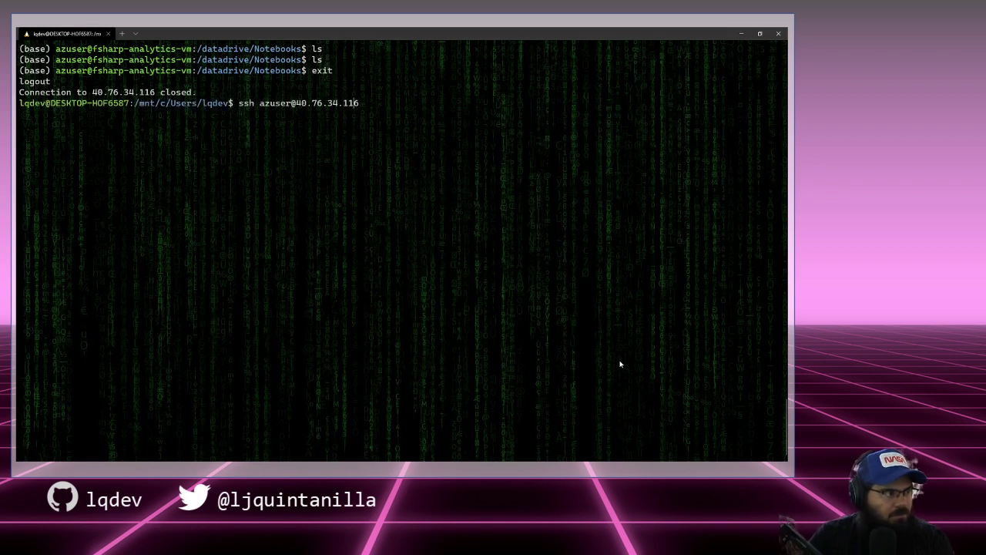
key("Left")
key("Left")
key("Left")
key("Left")
key("Left")
key("Left")
key("Left")
key("Left")
key("Left")
key("Left")
key("Left")
key("Left")
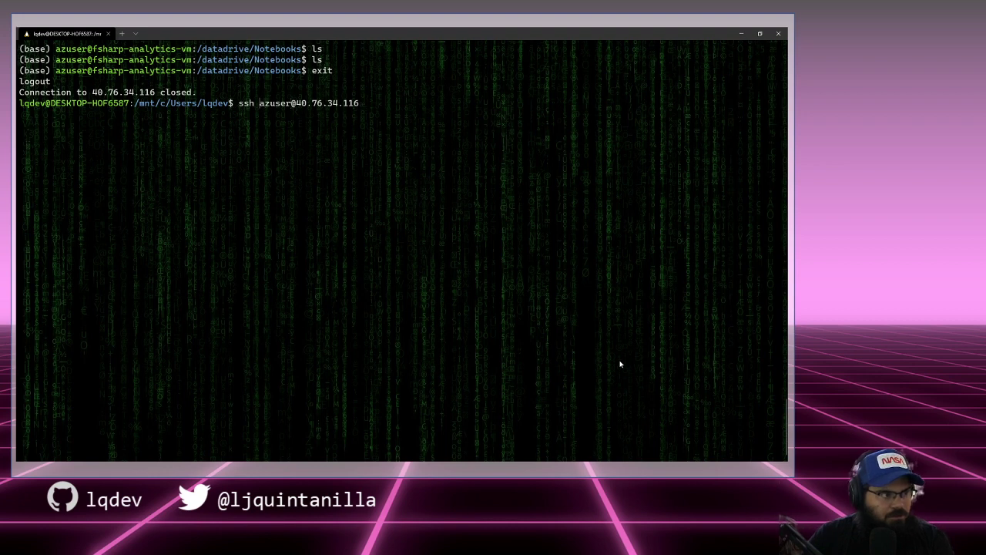
type("-L ")
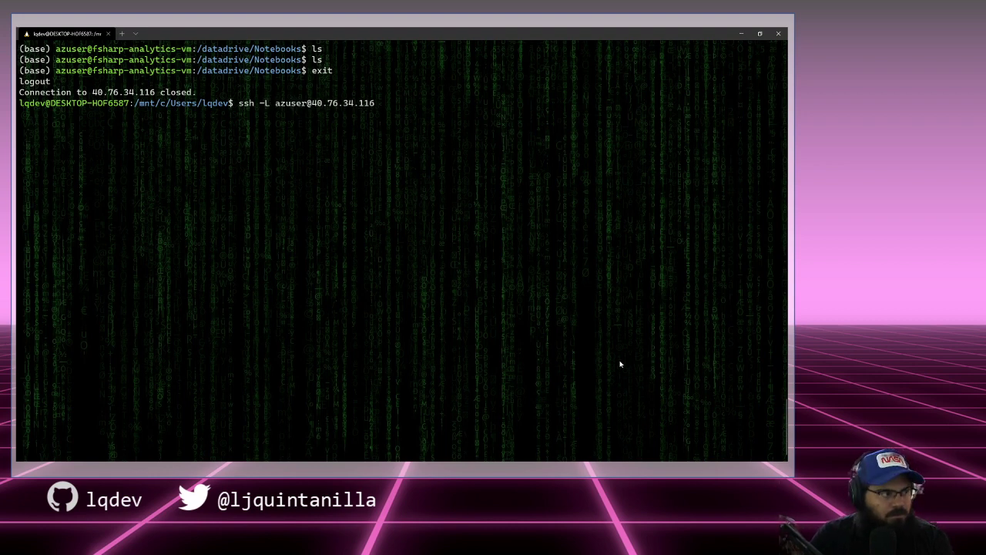
type("3000:")
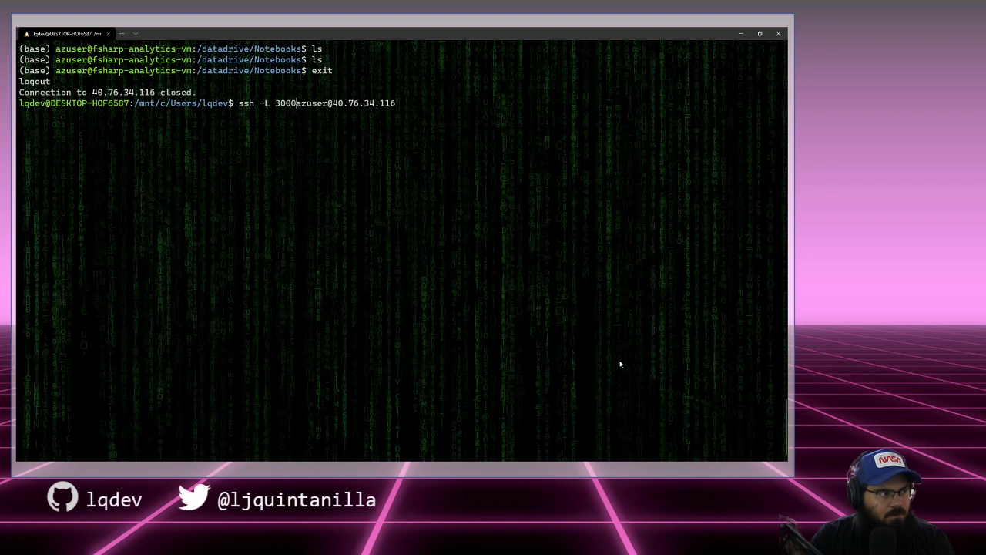
type("localhost:")
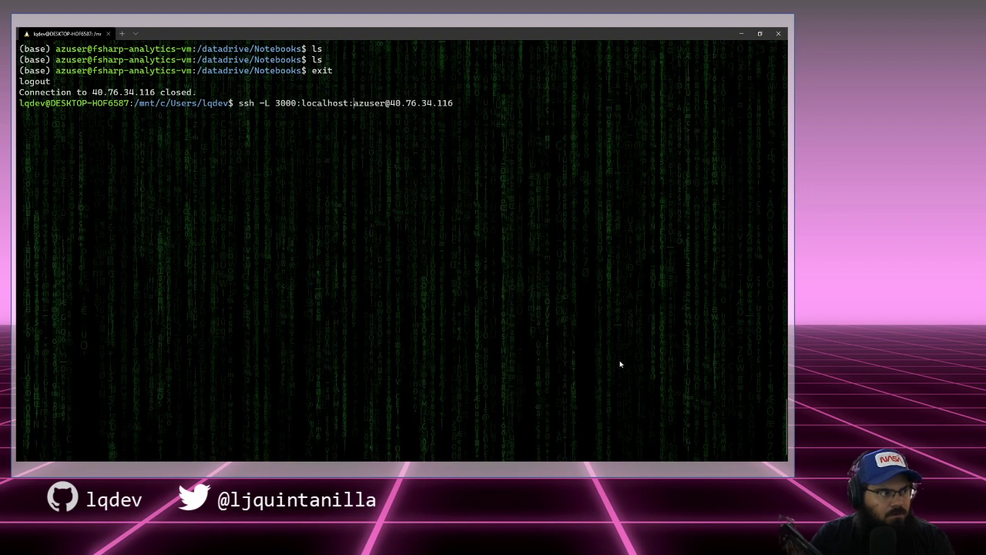
key("BackSpace")
key("BackSpace")
key("BackSpace")
key("BackSpace")
key("BackSpace")
key("BackSpace")
key("BackSpace")
key("BackSpace")
key("BackSpace")
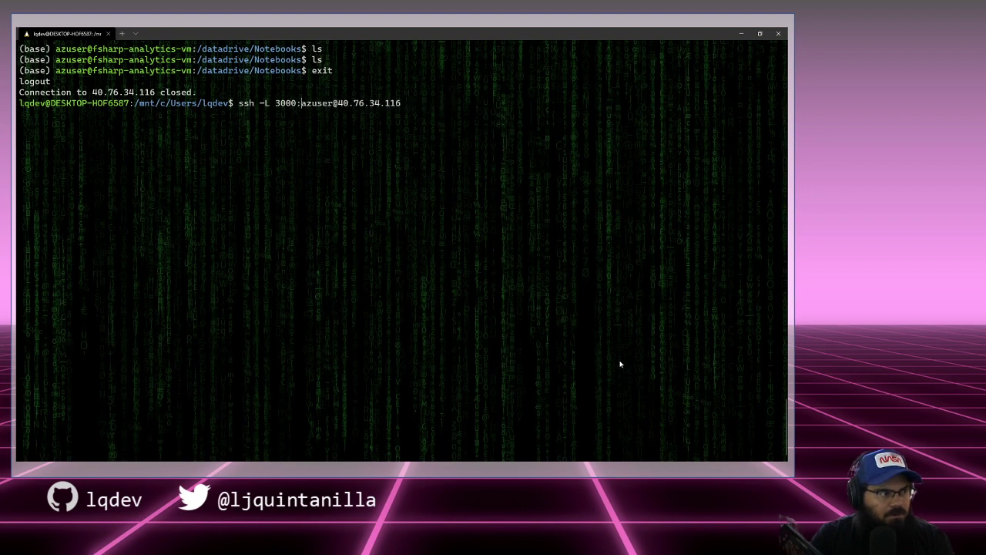
type("8888")
key("Return")
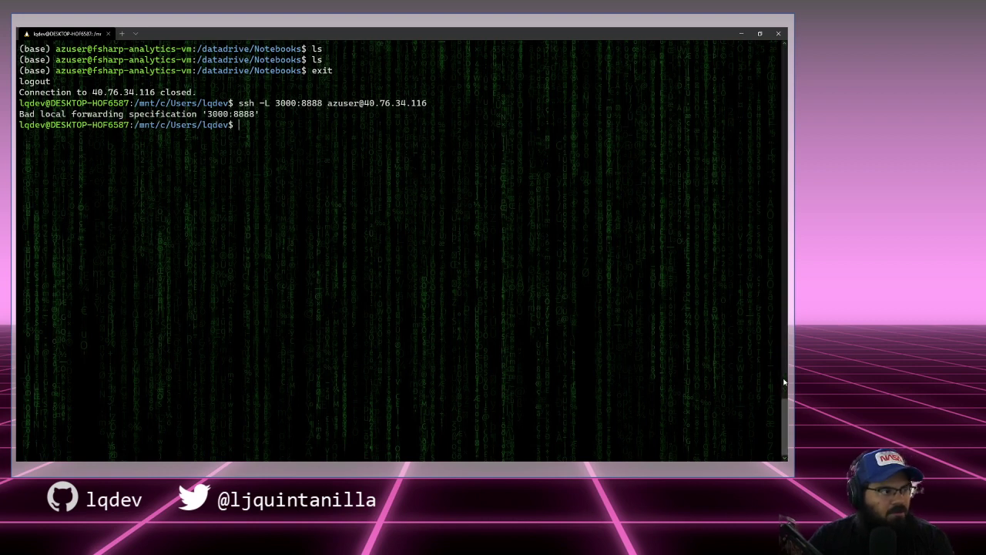
Step: Reconnect with -L 8888:localhost:3000, log in with the password and clear the screen
key("Up")
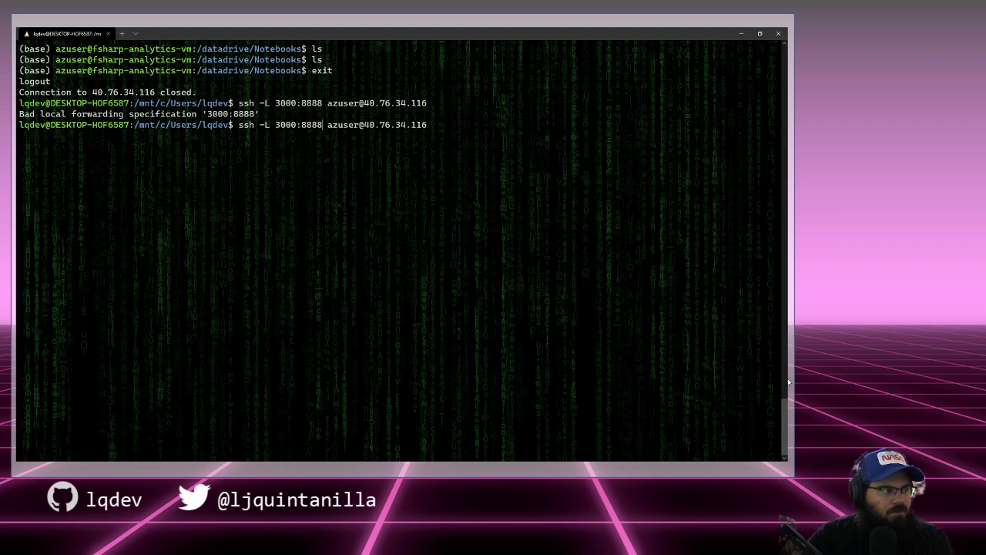
key("BackSpace")
key("BackSpace")
key("BackSpace")
key("BackSpace")
key("BackSpace")
key("BackSpace")
key("BackSpace")
key("BackSpace")
key("BackSpace")
type("8")
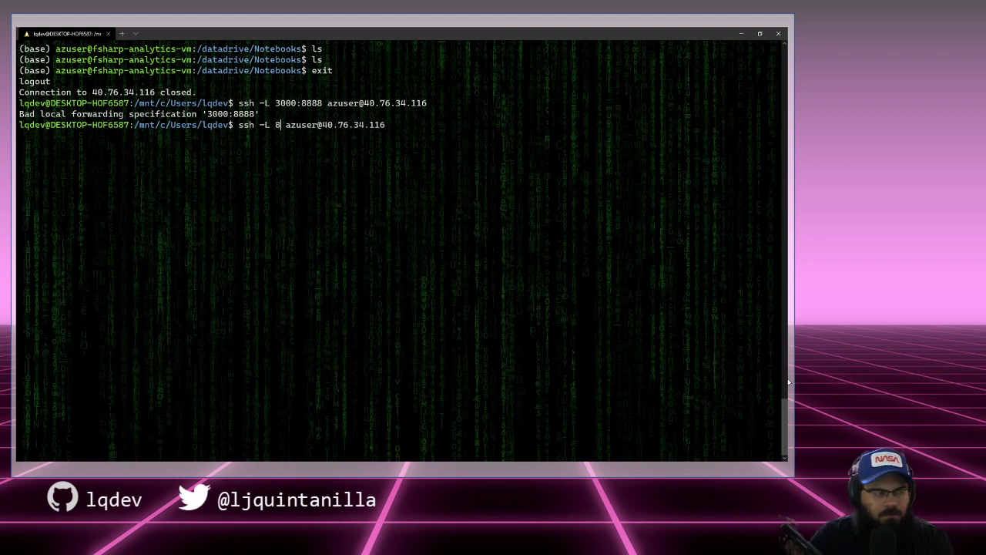
type("888:localhost:")
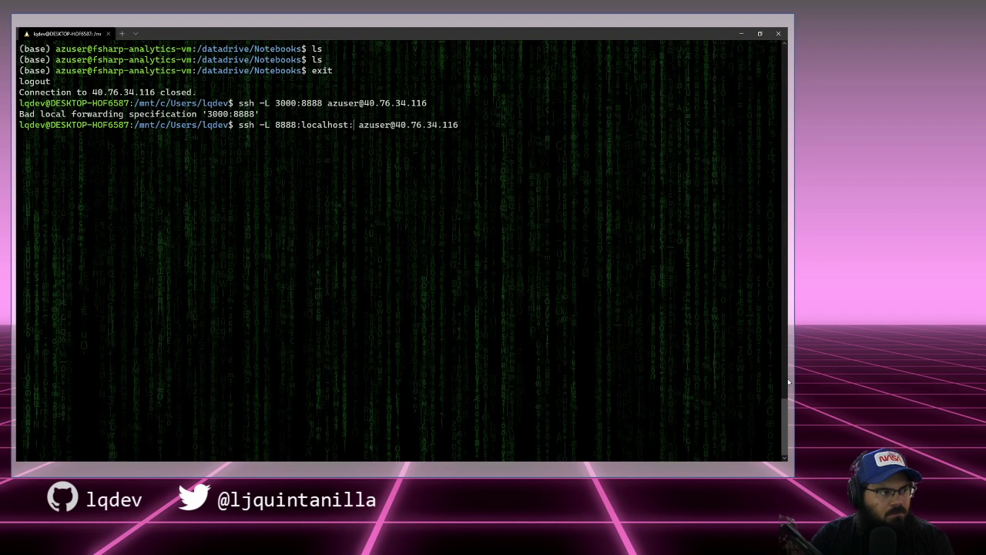
type("3000")
key("Return")
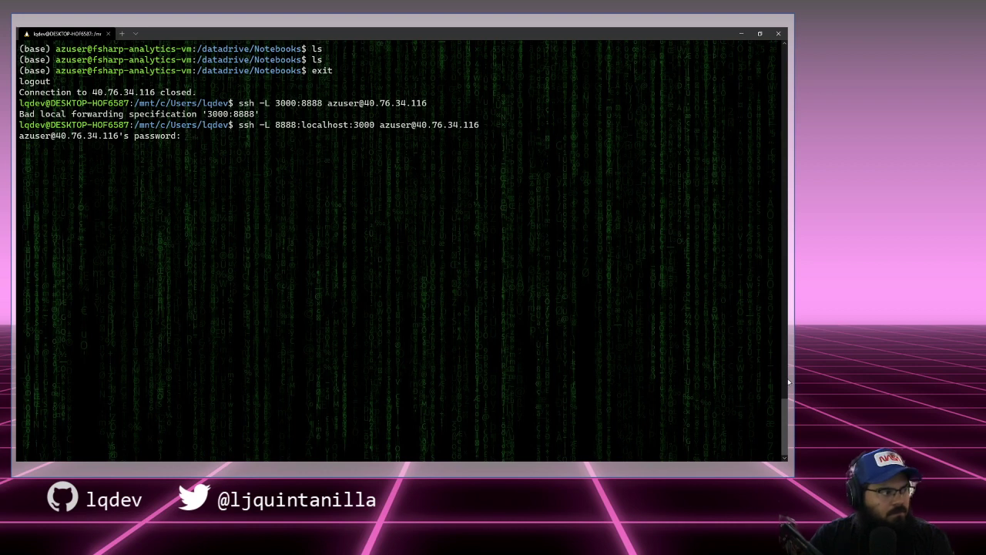
key("Return")
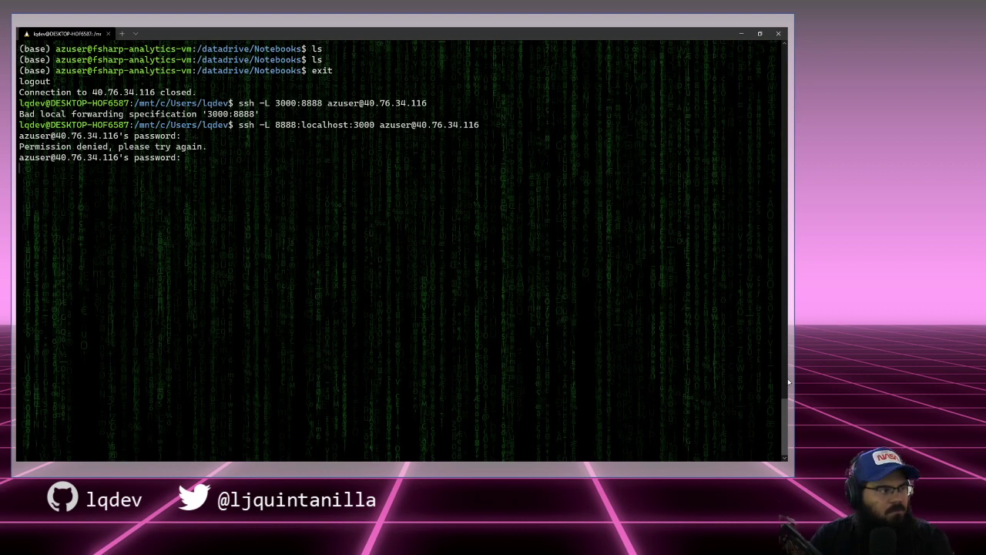
key("Return")
key("ctrl+l")
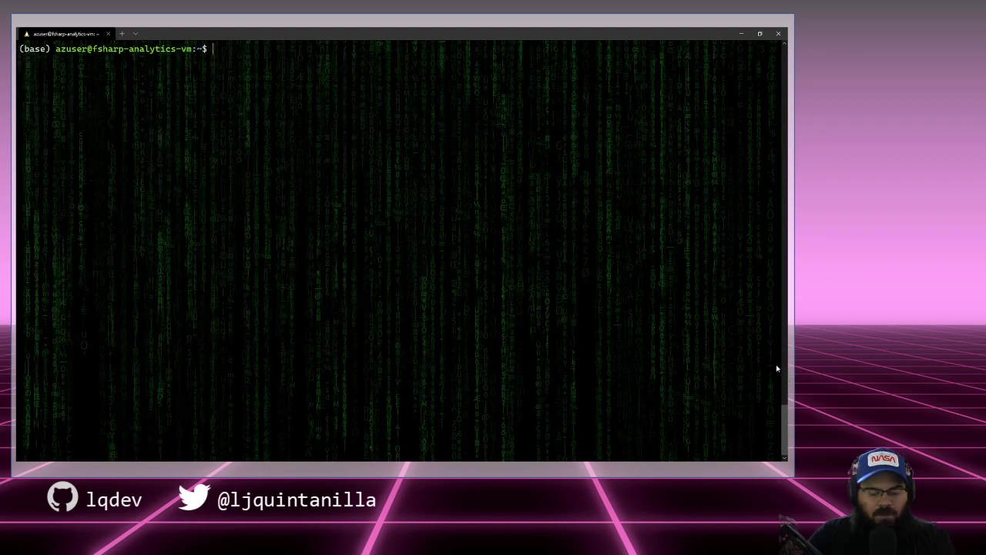
Step: Change into /datadrive/Notebooks and begin typing the jupyter notebook command
type("cd /da")
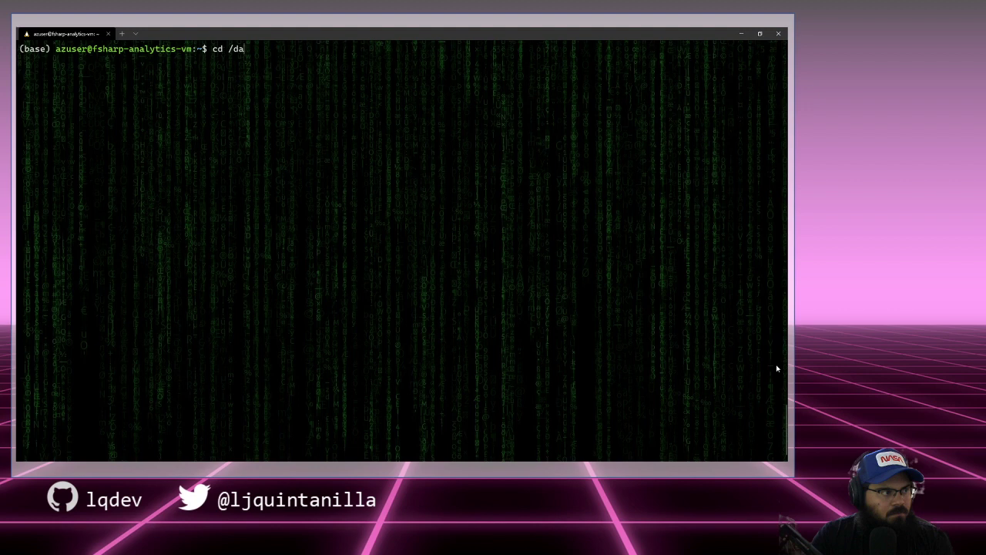
key("Tab")
type("N")
key("Tab")
key("Return")
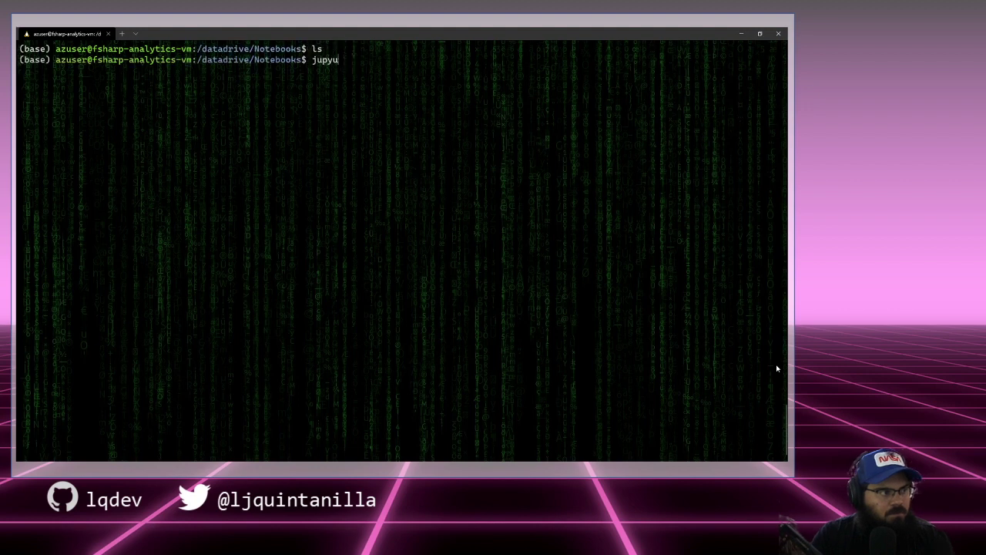
type("er notebook")
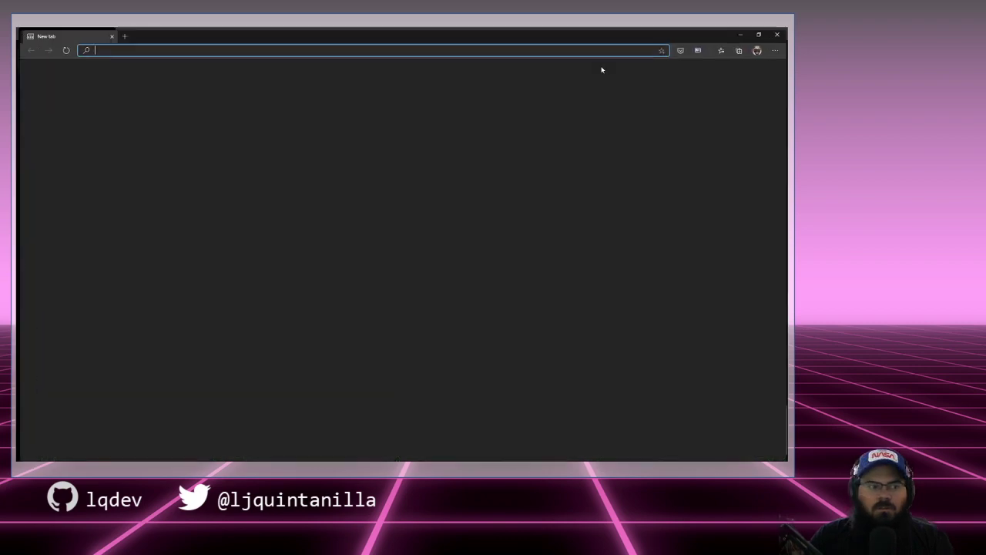
Step: Try localhost:3000 and localhost:8888 in Edge, then close the window showing the error
type("localhost:3000")
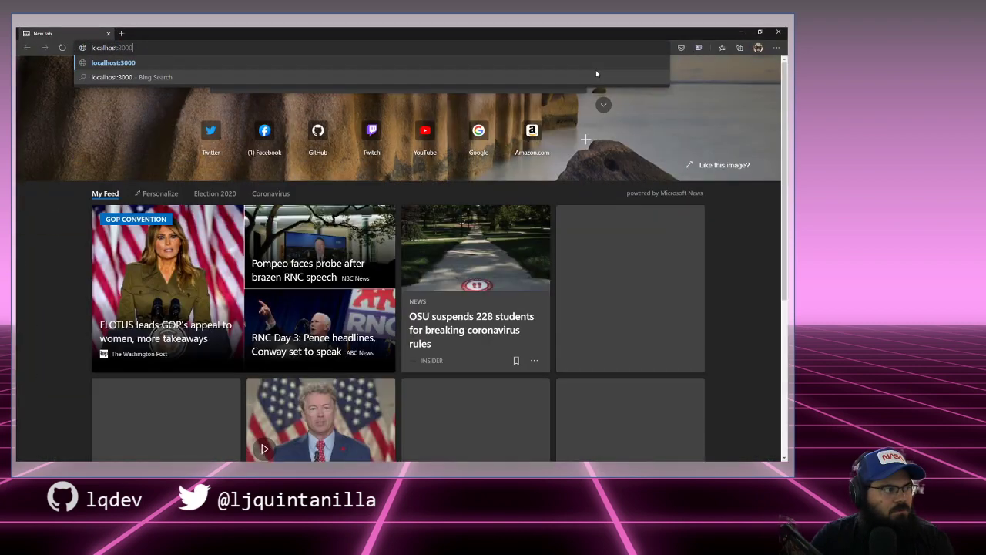
key("Return")
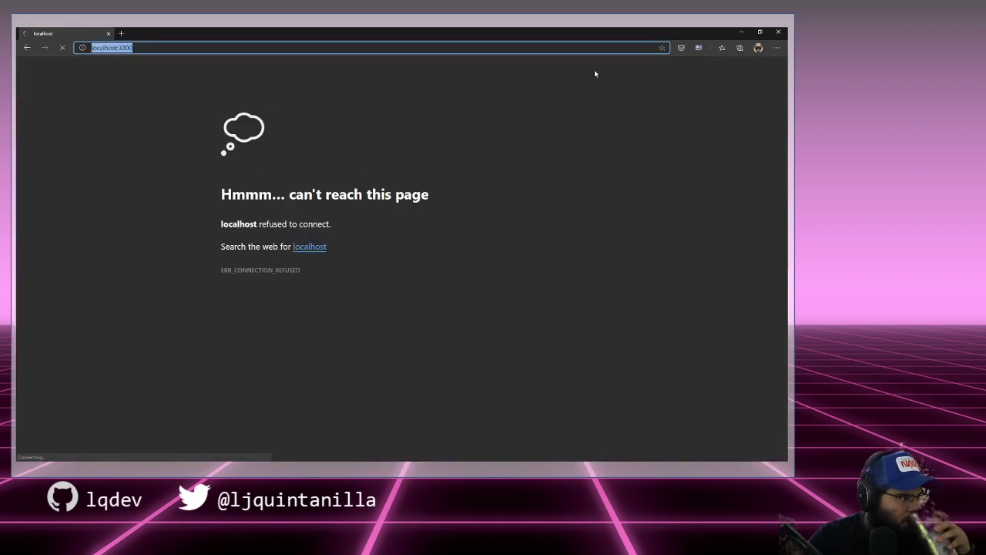
type("localhost")
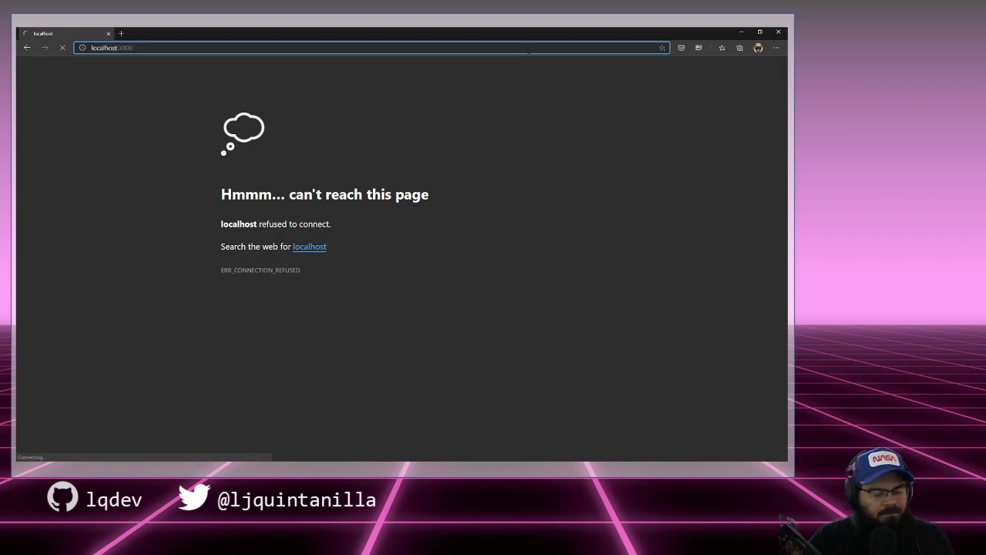
type(":8888")
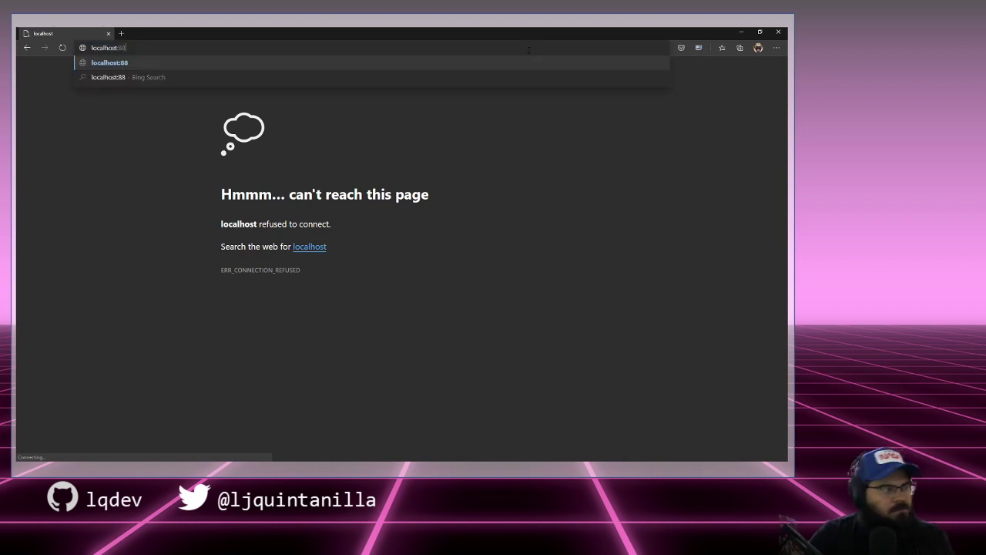
key("Return")
left_click(779, 32)
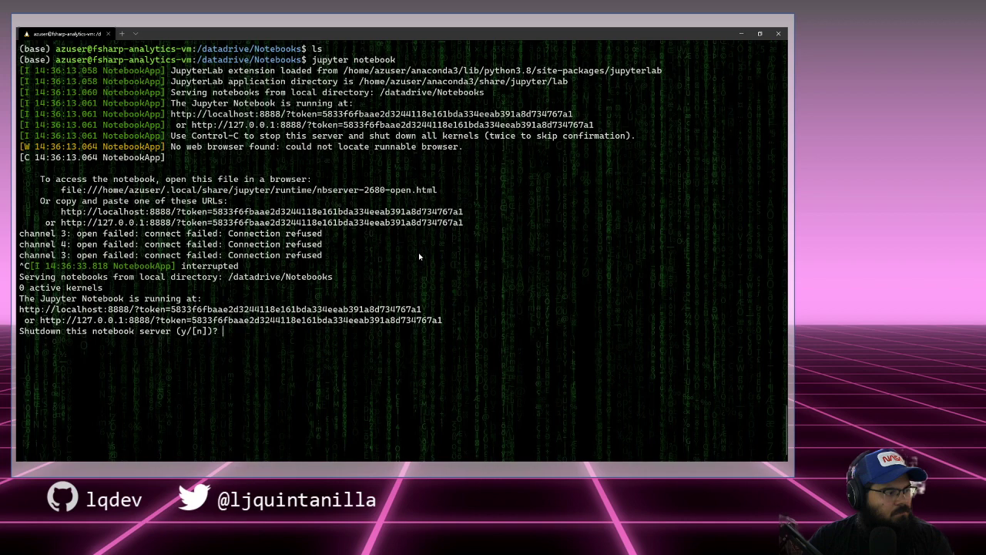
Step: Keep the notebook server running, then load localhost:8888 in a new guest Edge window
type("n")
key("Return")
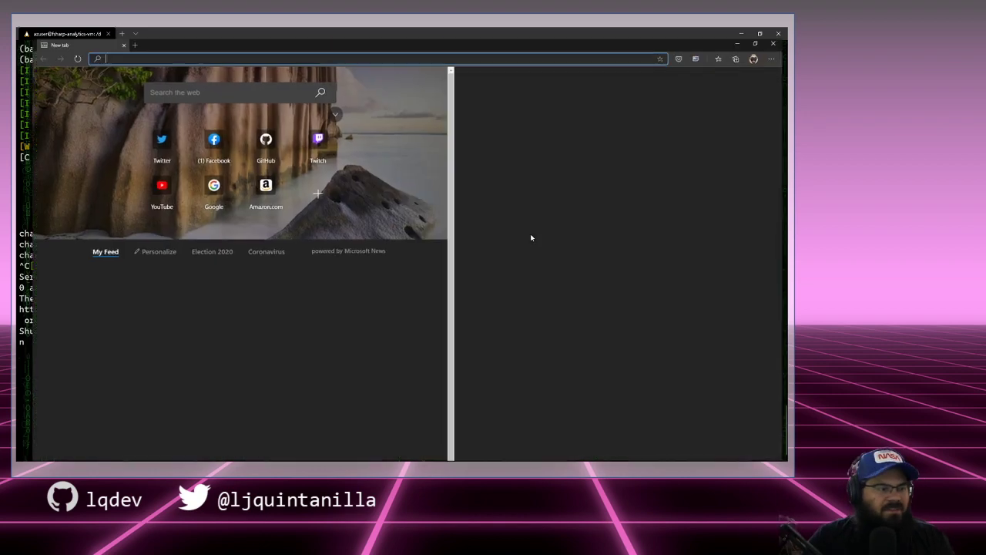
left_click(768, 32)
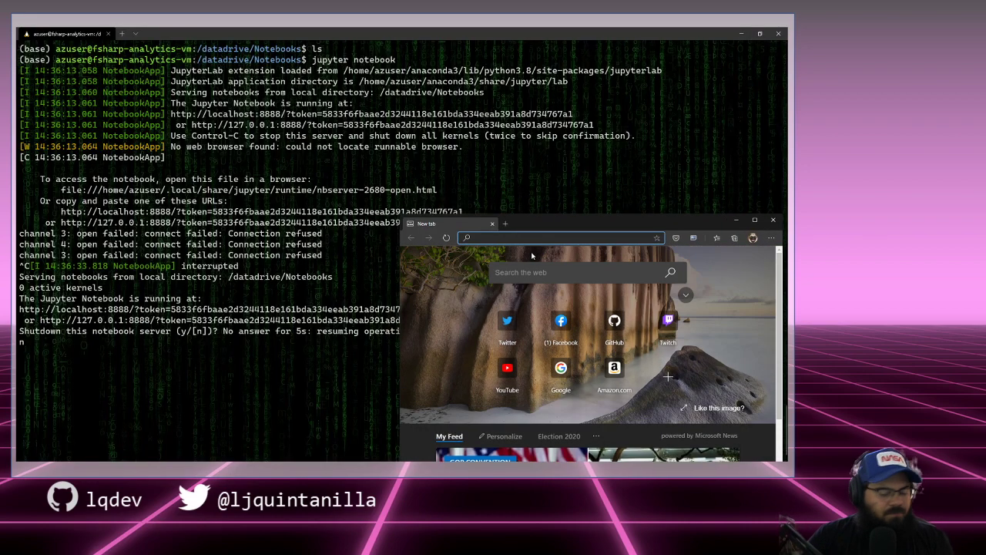
type("localh")
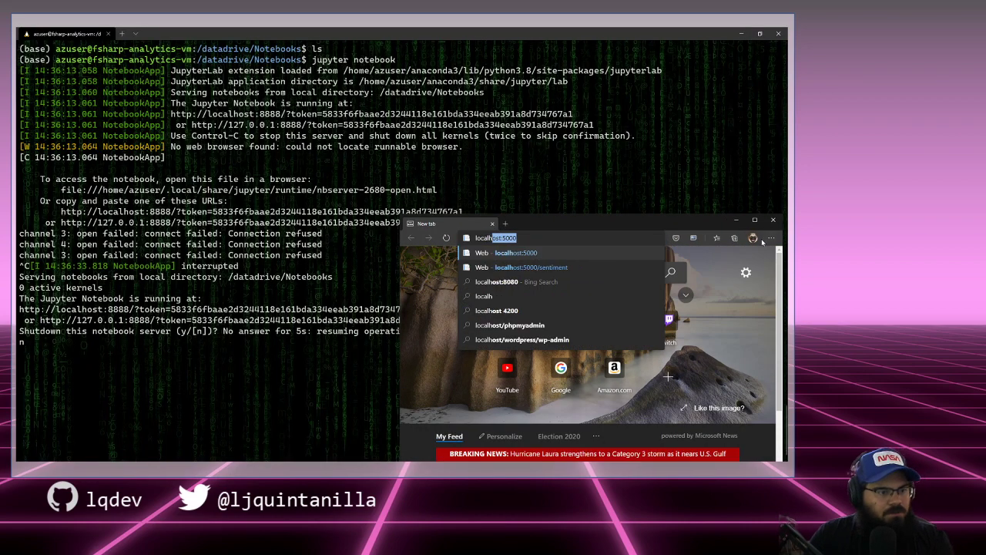
left_click(754, 238)
left_click(699, 311)
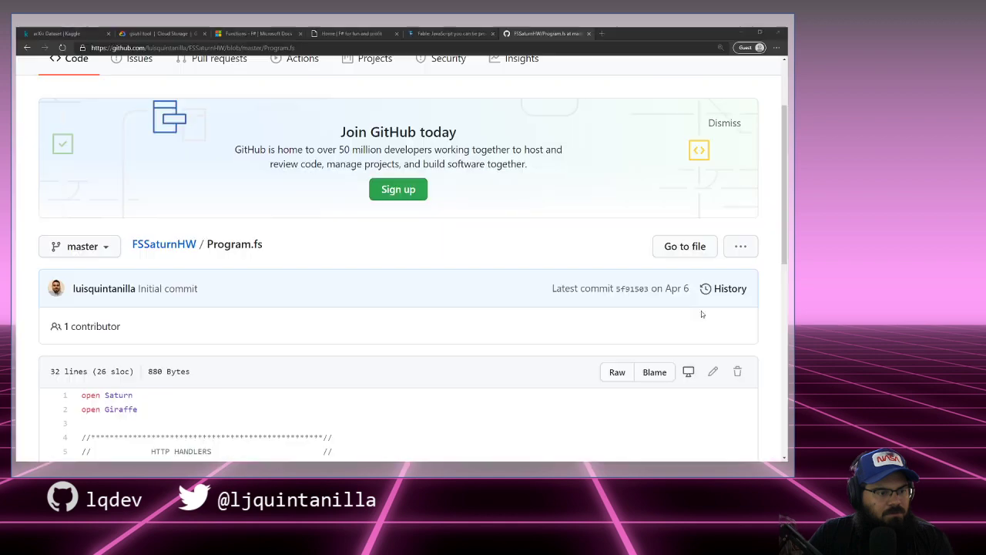
left_click_drag(657, 31, 655, 294)
left_click(661, 290)
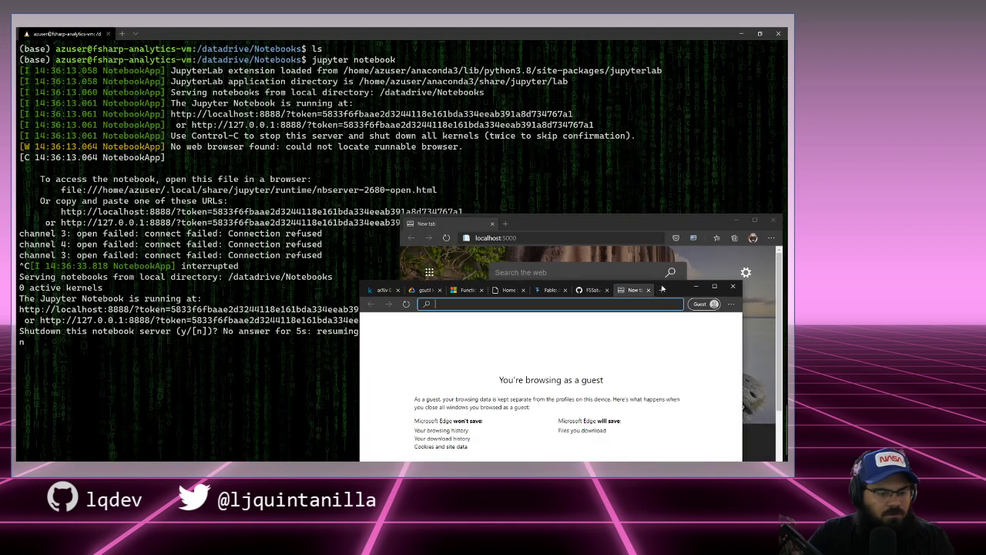
type("localhost:8888")
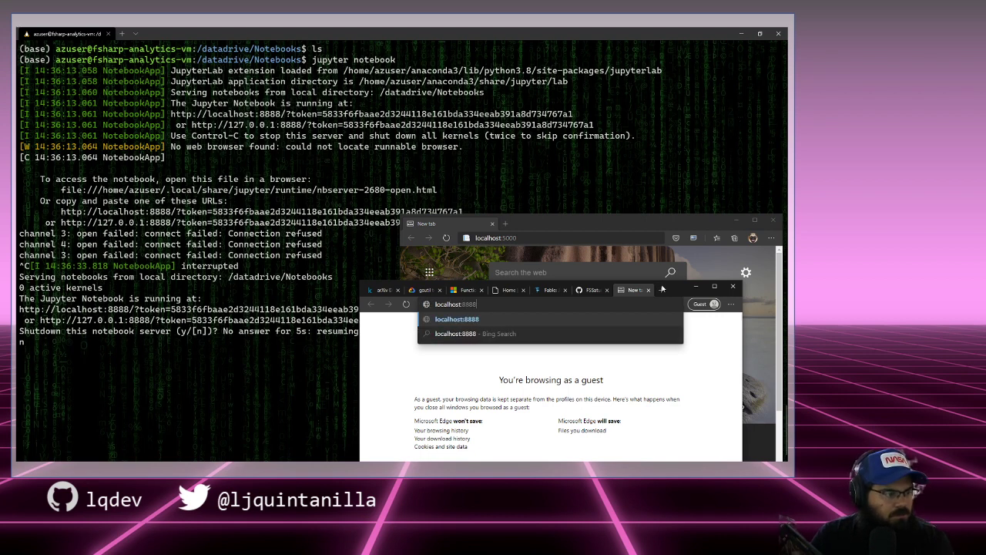
key("Return")
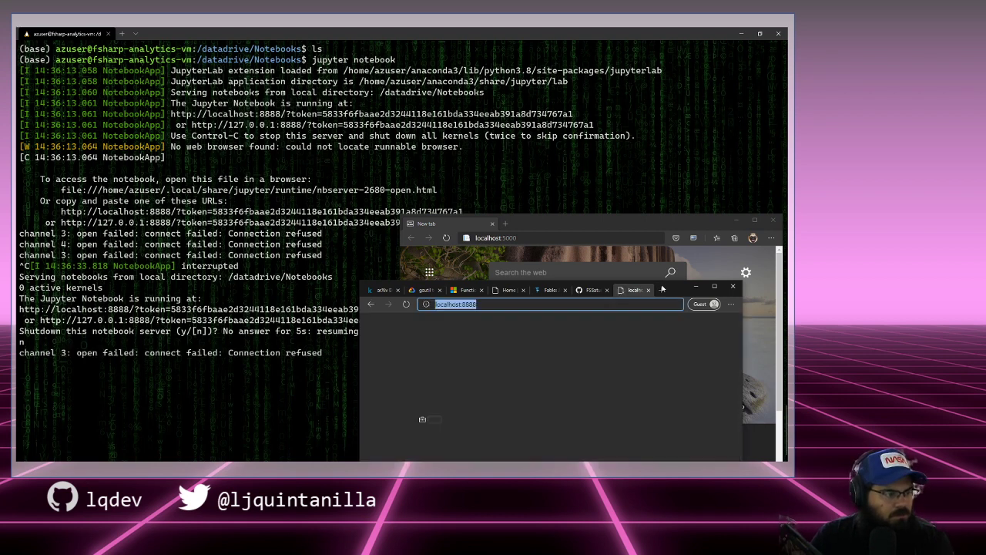
Step: Retry localhost on port 3000, then interrupt the remote Jupyter server with Ctrl+C
key("End")
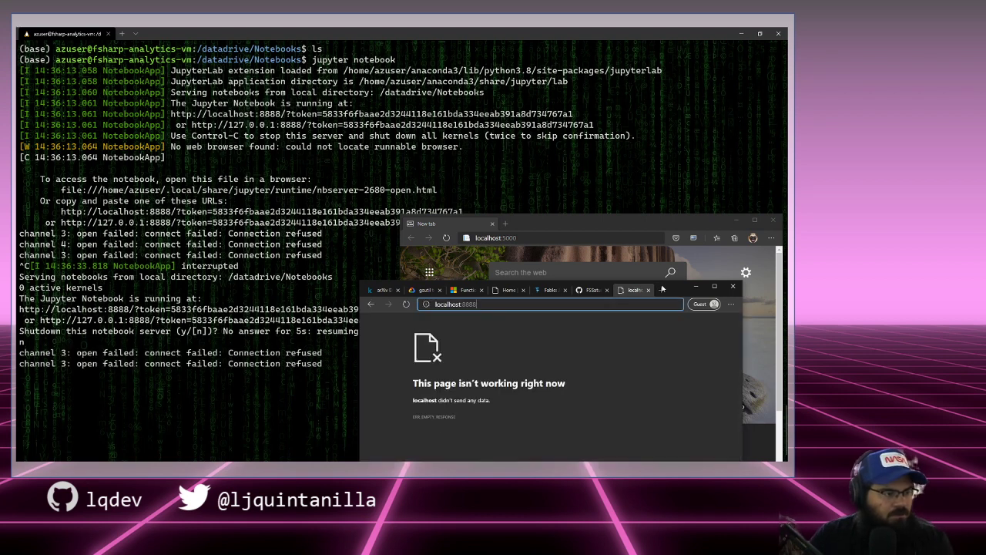
key("ctrl+shift+Left")
type("3")
key("Return")
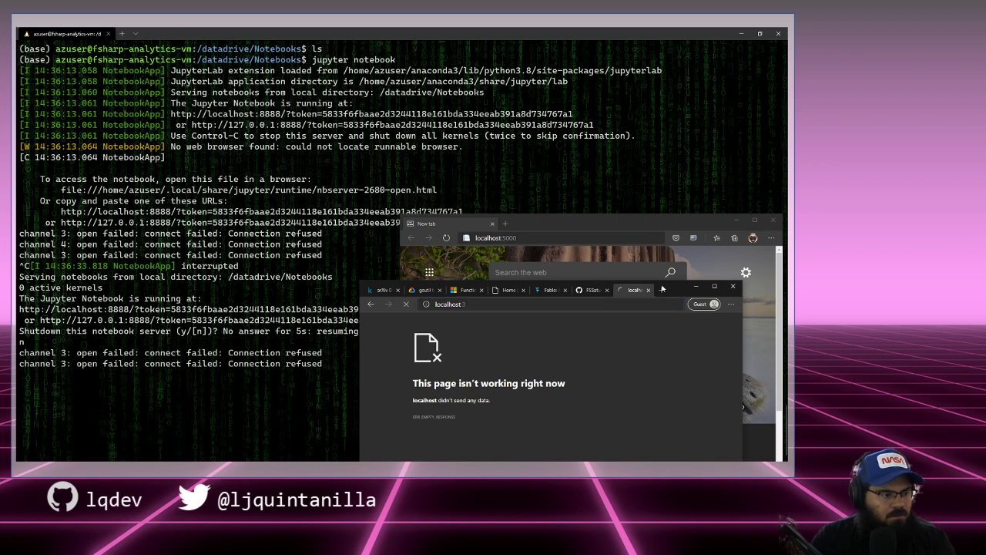
left_click(615, 305)
key("End")
key("ctrl+shift+Left")
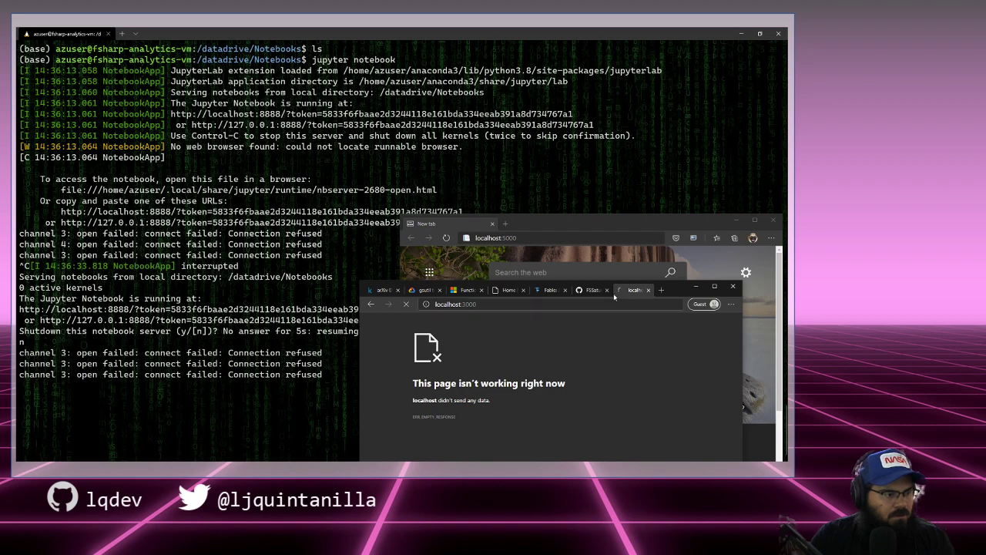
left_click(574, 131)
key("ctrl+c")
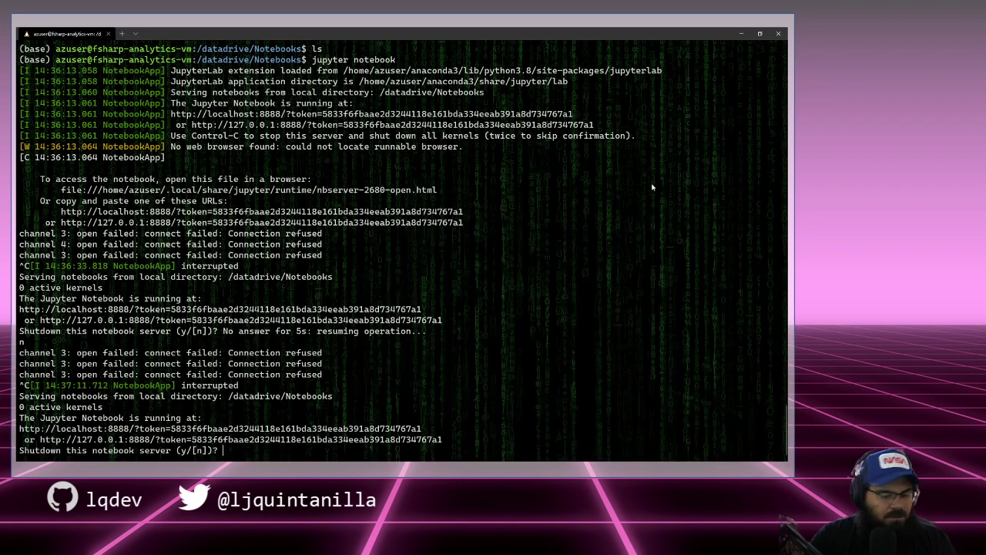
Step: Confirm the Jupyter shutdown with y and exit the SSH session
type("y")
key("Return")
key("Up")
key("Down")
type("ls")
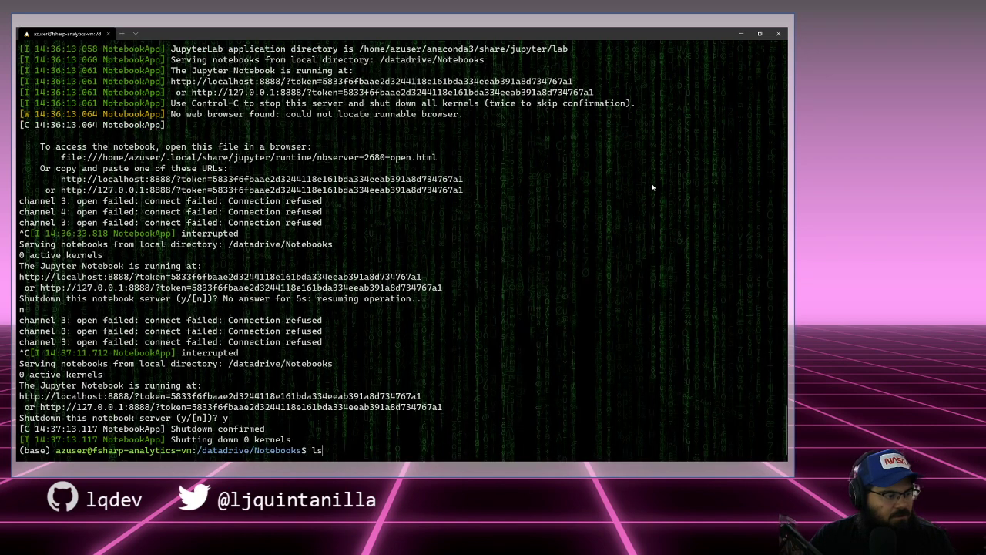
key("BackSpace")
key("BackSpace")
type("exit")
key("Return")
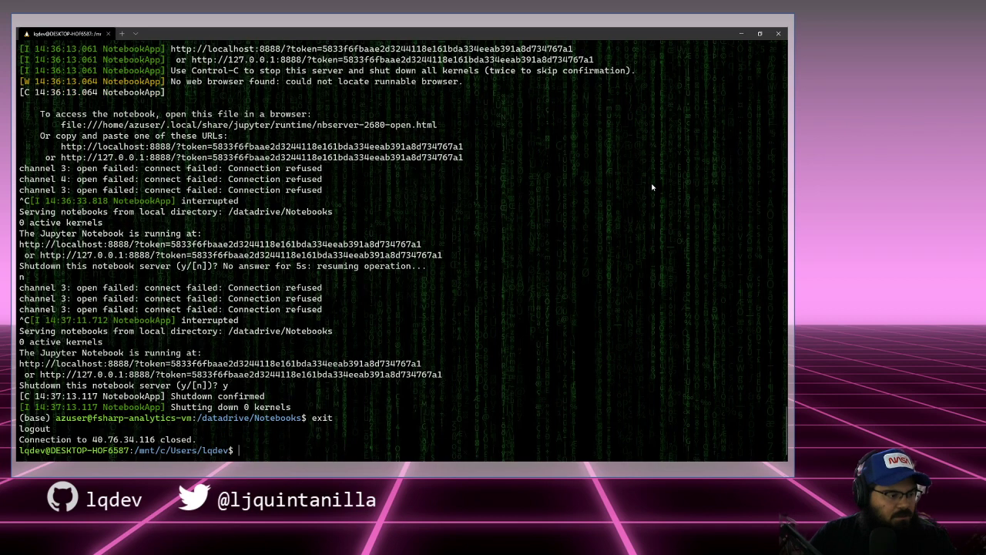
Step: Rerun the ssh tunnel command forwarding 8888:localhost:8888 and sign in with the VM password
key("Up")
key("Left")
key("Left")
key("Left")
key("Left")
key("Left")
key("Left")
key("Left")
key("Left")
key("Left")
key("Left")
key("Left")
key("Left")
key("Left")
key("Left")
key("Left")
key("Left")
key("Left")
key("Left")
key("Left")
key("Left")
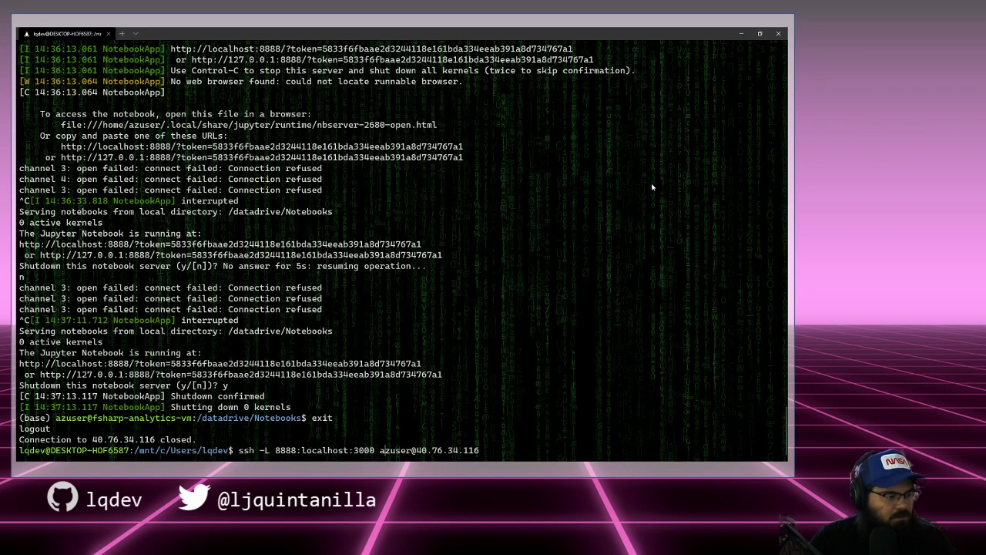
key("BackSpace")
key("BackSpace")
key("BackSpace")
key("BackSpace")
type("8888")
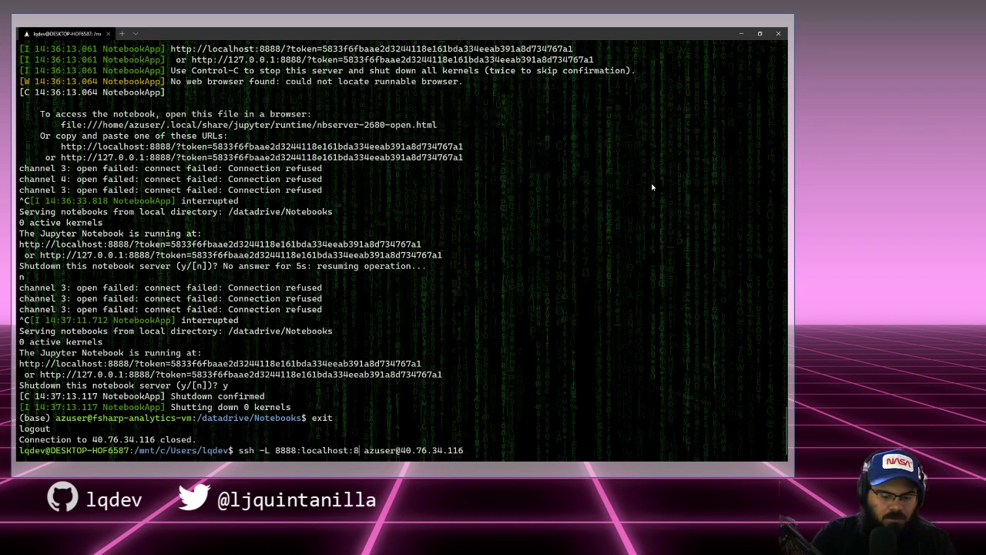
key("Return")
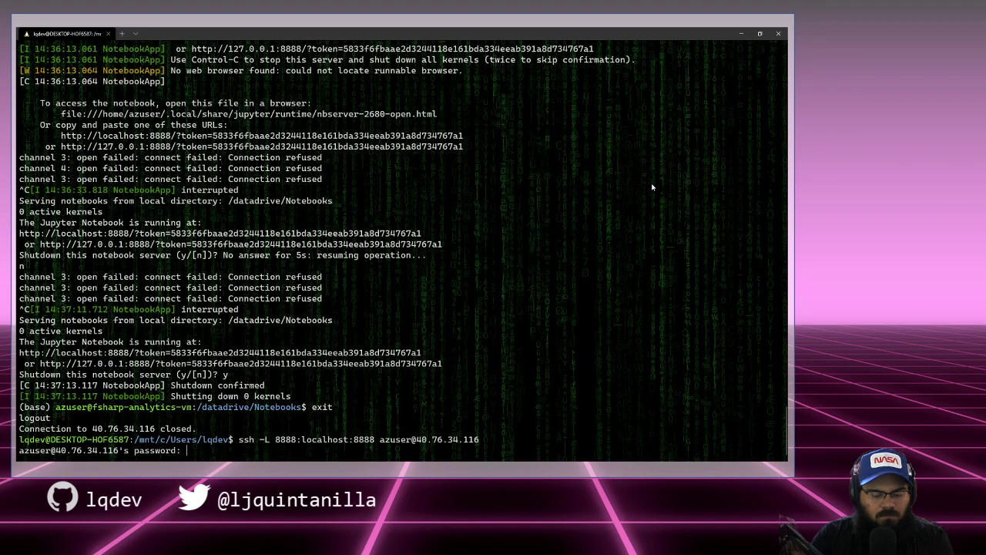
key("Return")
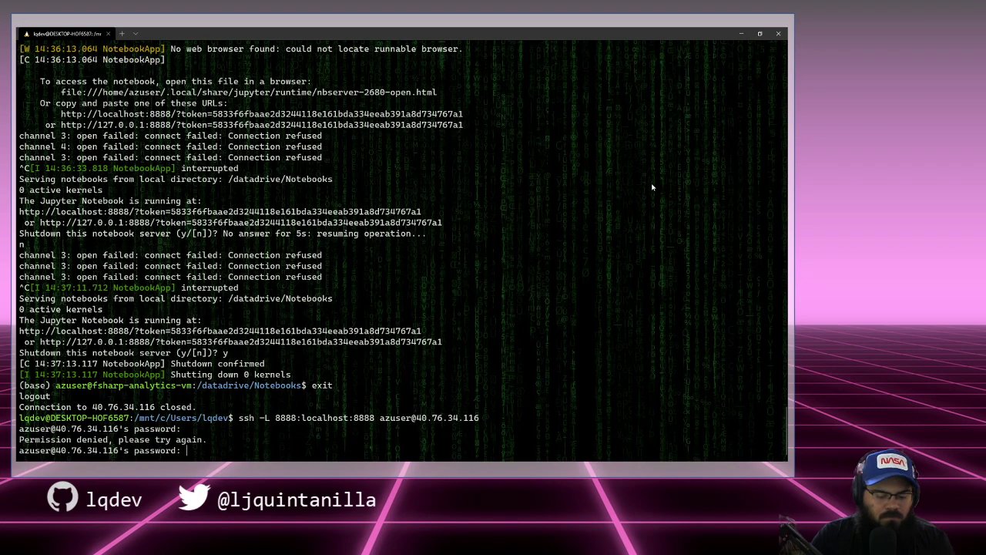
key("Return")
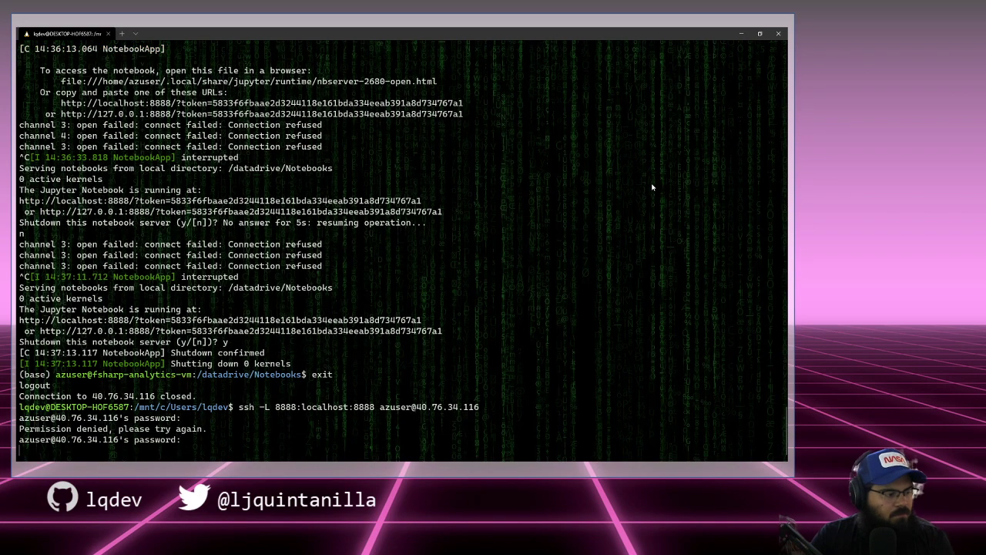
Step: Change into /datadrive/Notebooks, list it, and start jupyter notebook; enter localhost:8888 in Edge
key("ctrl+l")
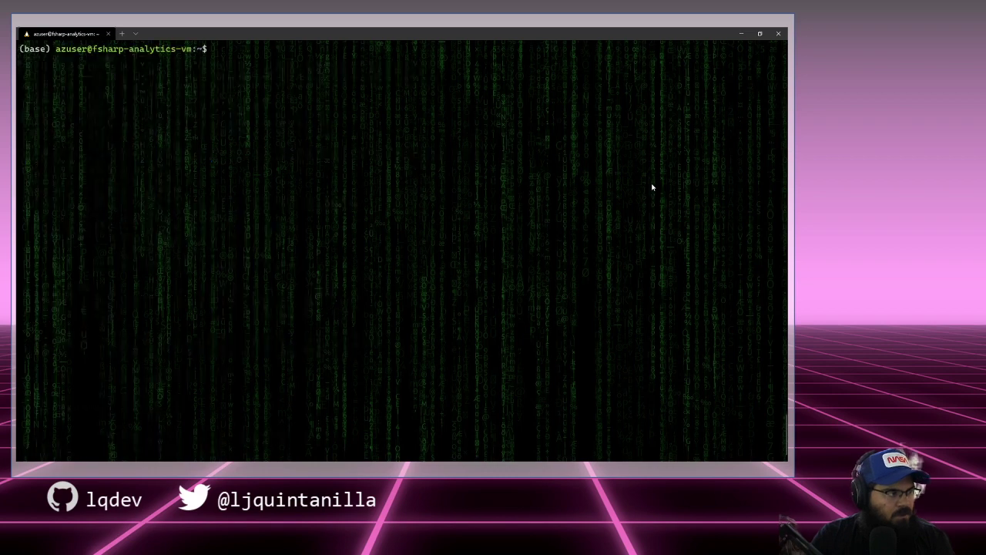
type("cd /datadrive/N")
key("Tab")
key("Return")
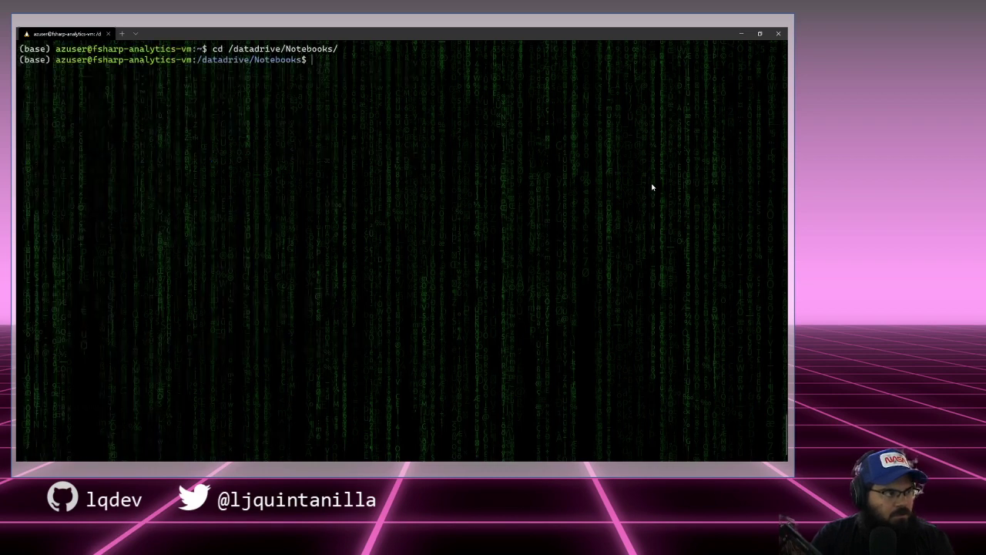
key("ctrl+l")
type("ls")
key("Return")
type("jupit")
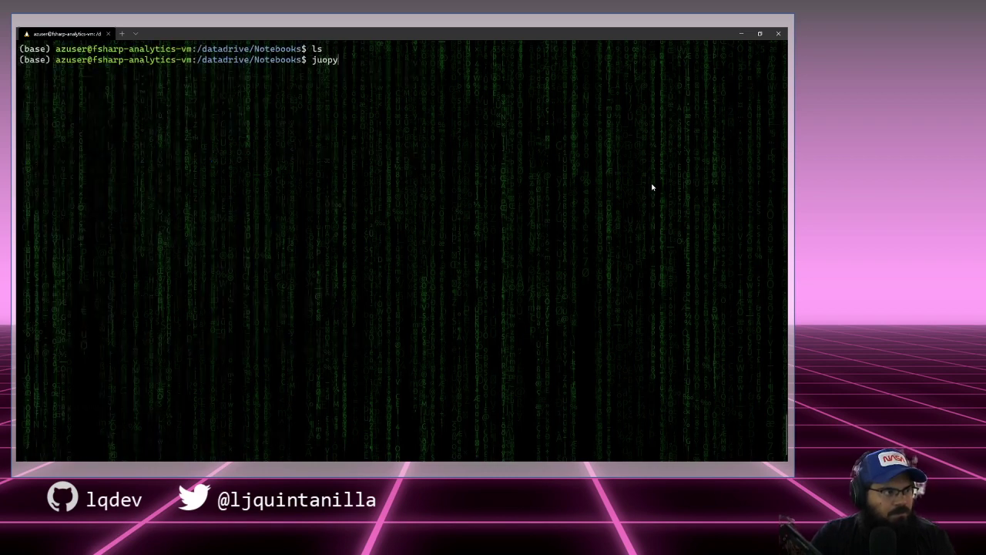
key("BackSpace")
key("BackSpace")
key("BackSpace")
type("pyter notebook")
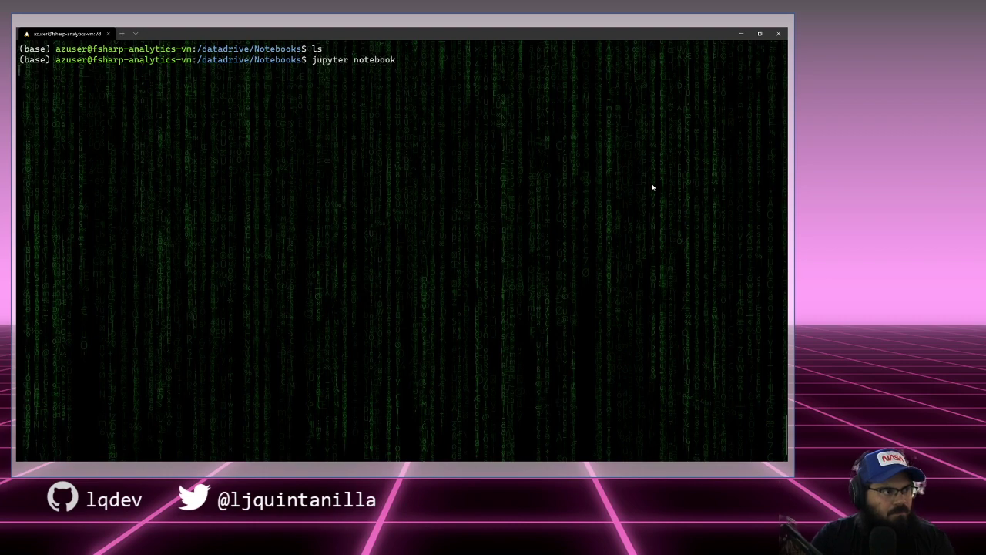
key("Return")
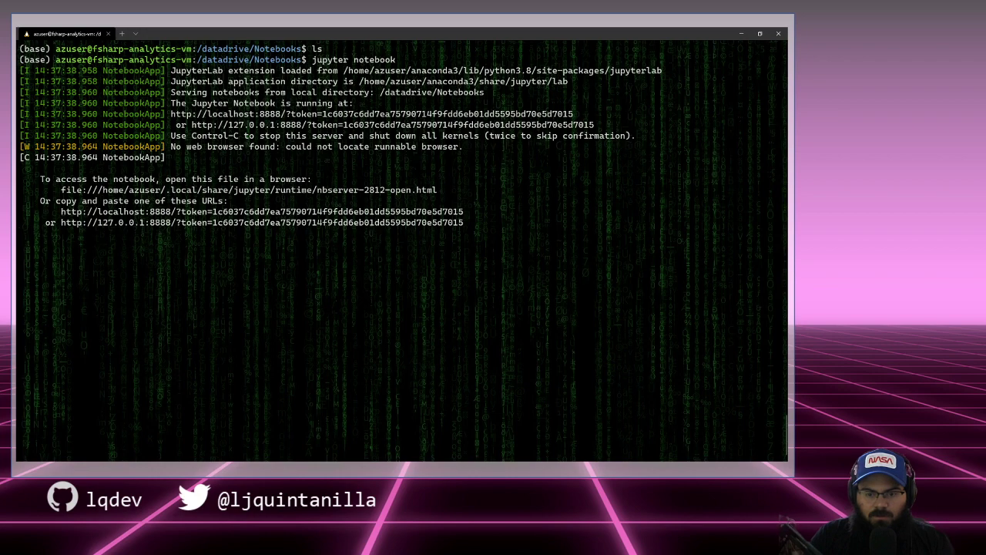
type("localh")
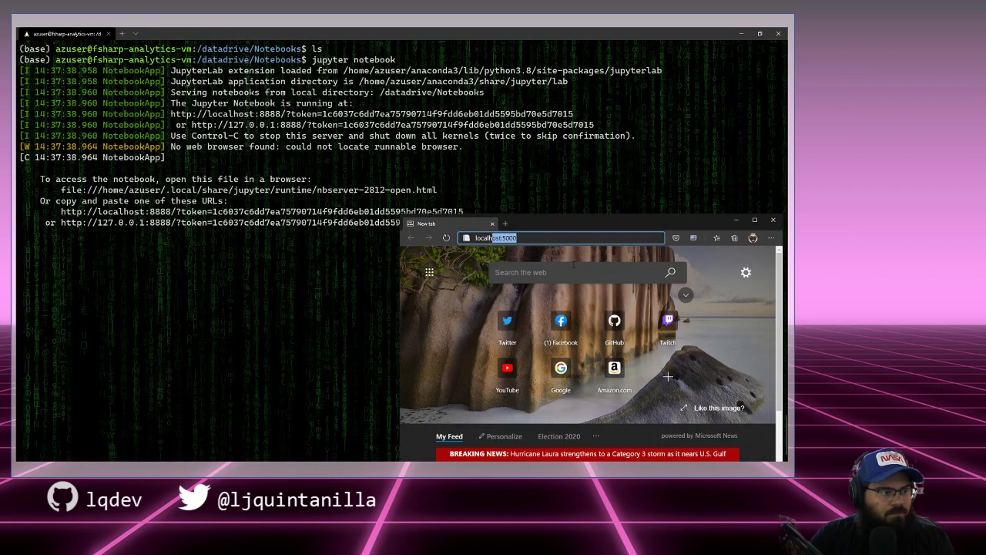
type("ost:8888")
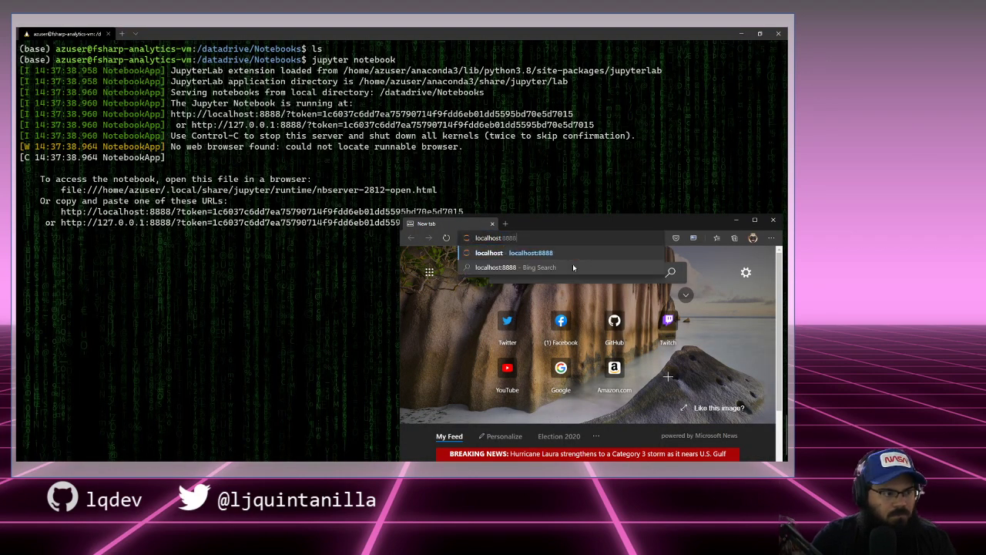
Step: Open localhost:8888 and log in with the token copied from the terminal's server URL
key("Return")
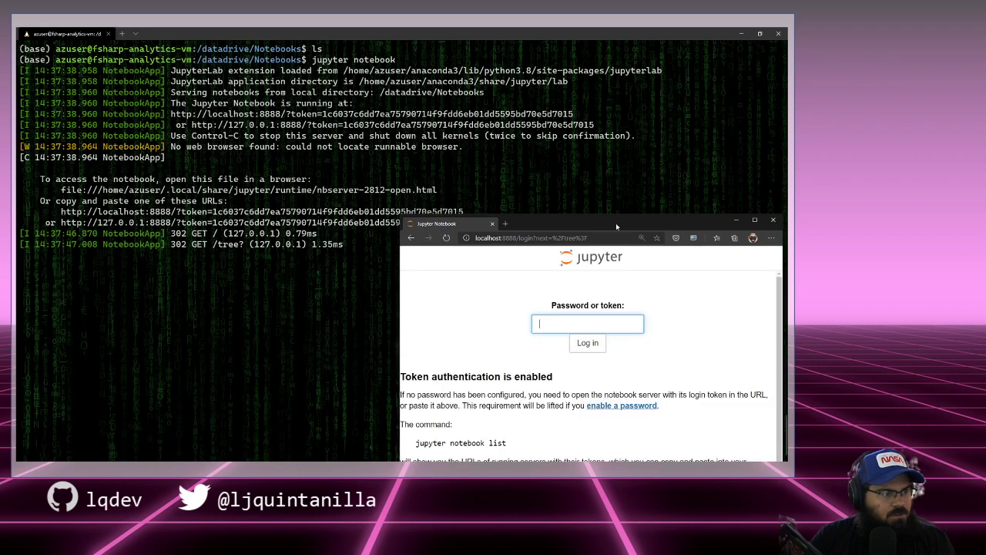
left_click_drag(615, 222, 575, 183)
left_click(282, 239)
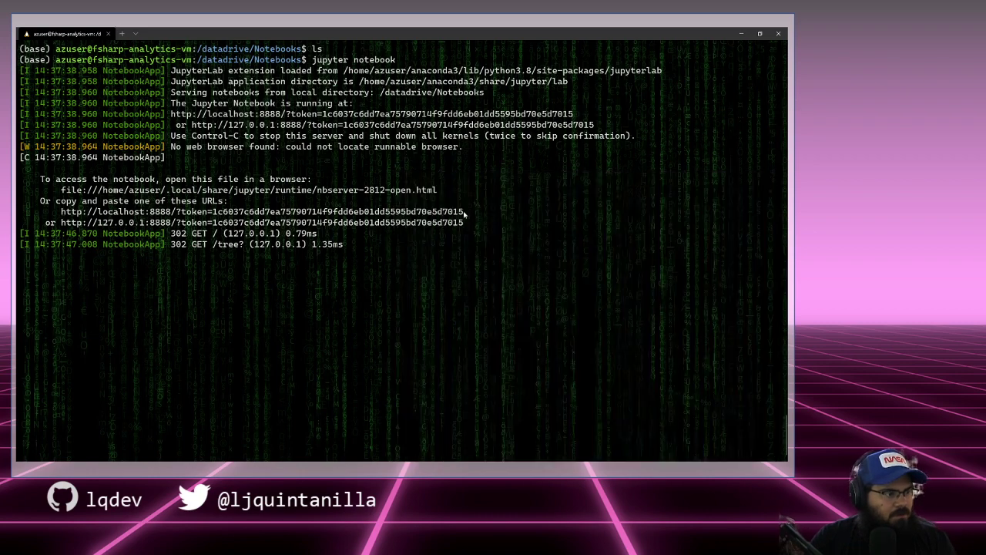
left_click_drag(464, 212, 215, 214)
key("ctrl+c")
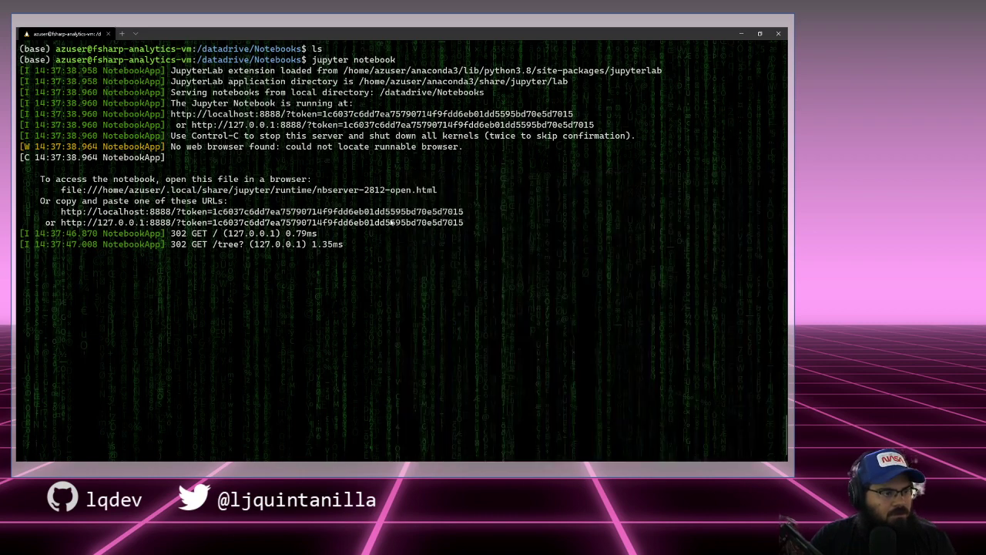
key("alt+Tab")
left_click(631, 280)
key("ctrl+v")
key("Return")
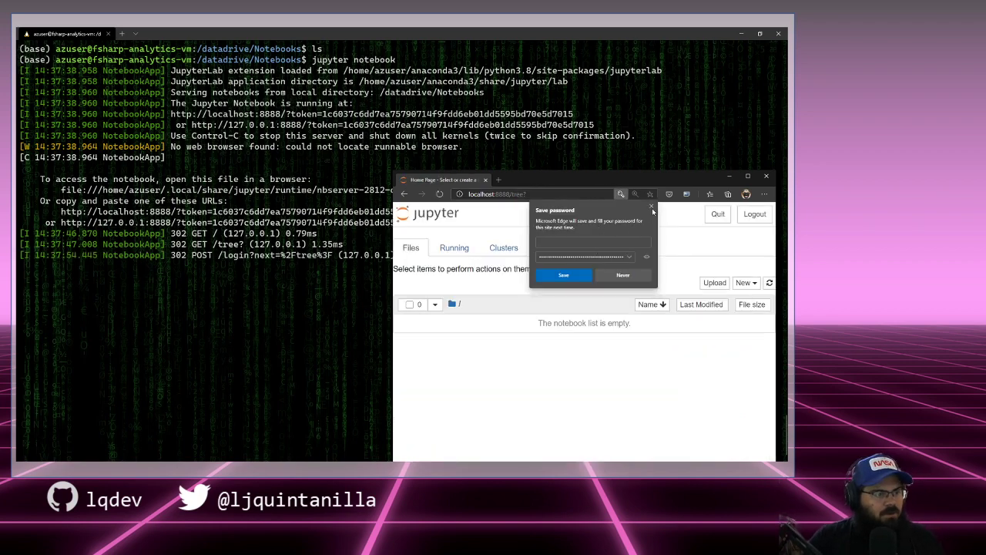
Step: Try New > Python 3 from the file list, dismiss the permission error, and close Edge
left_click(653, 209)
double_click(606, 177)
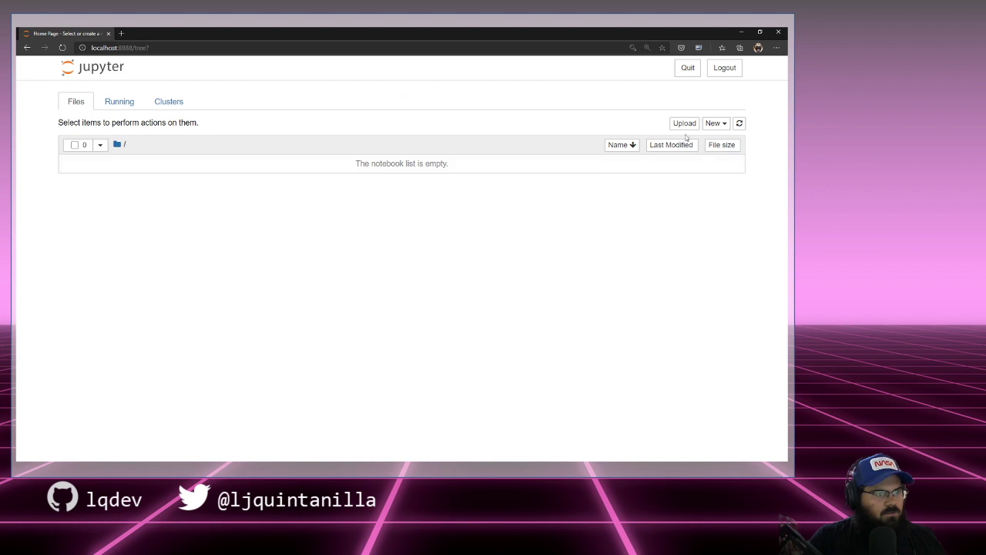
left_click(132, 102)
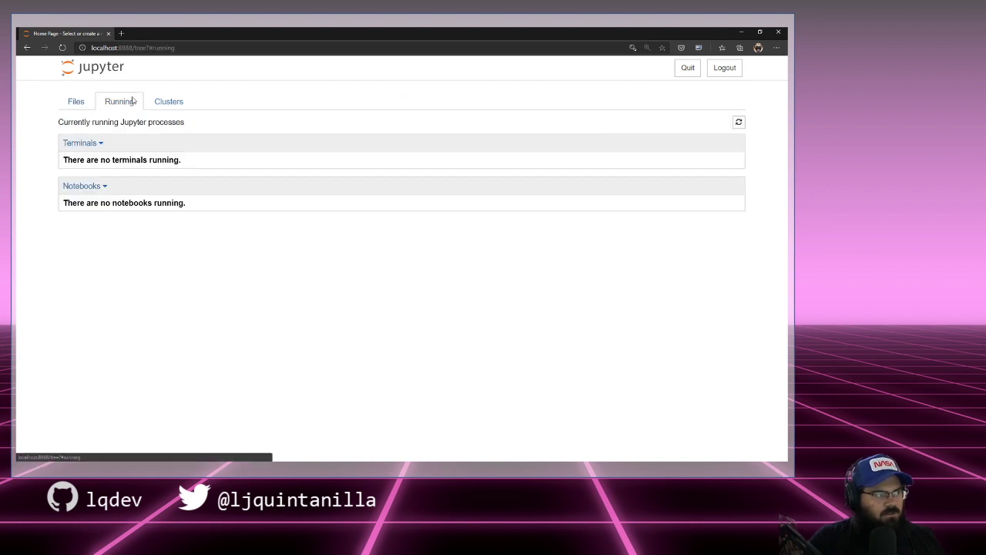
left_click(75, 101)
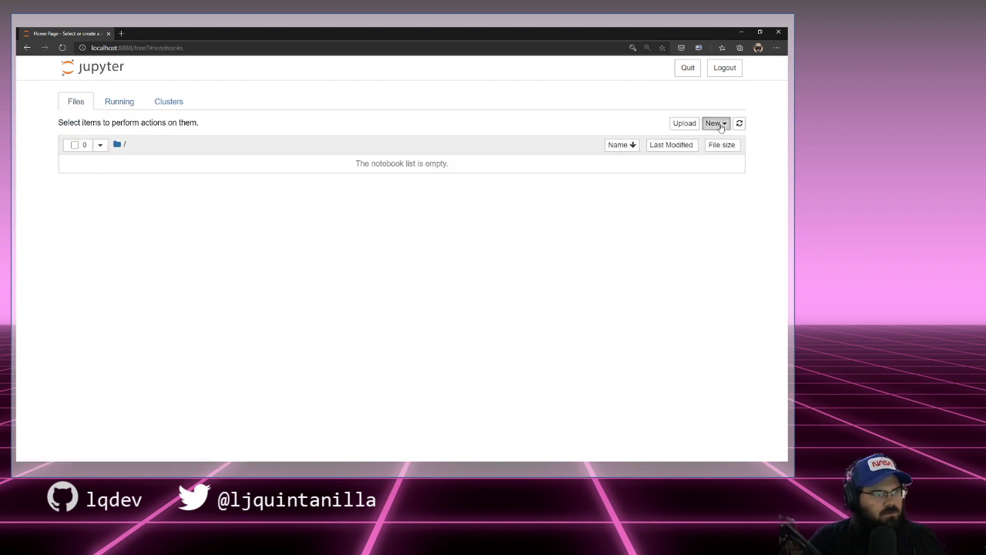
left_click(720, 128)
left_click(689, 167)
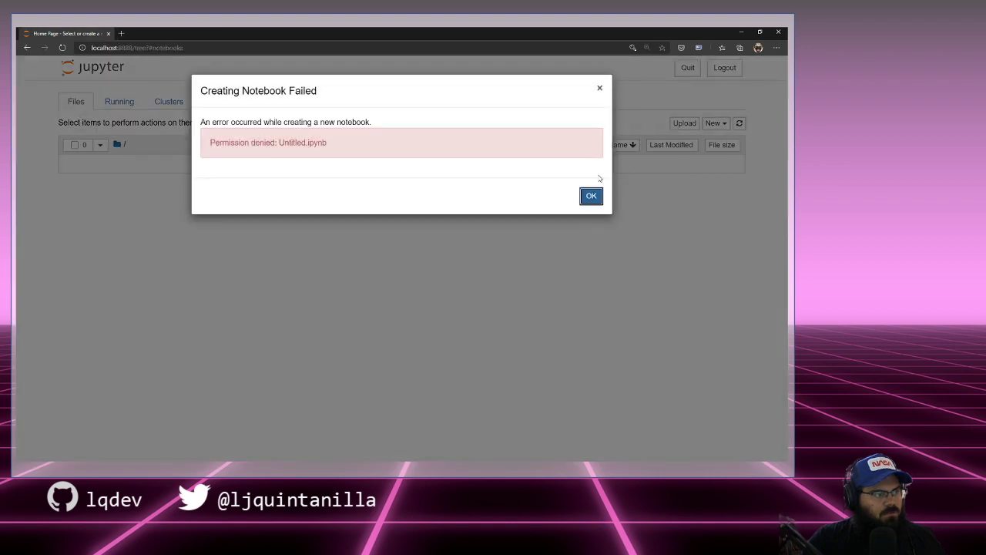
left_click(588, 193)
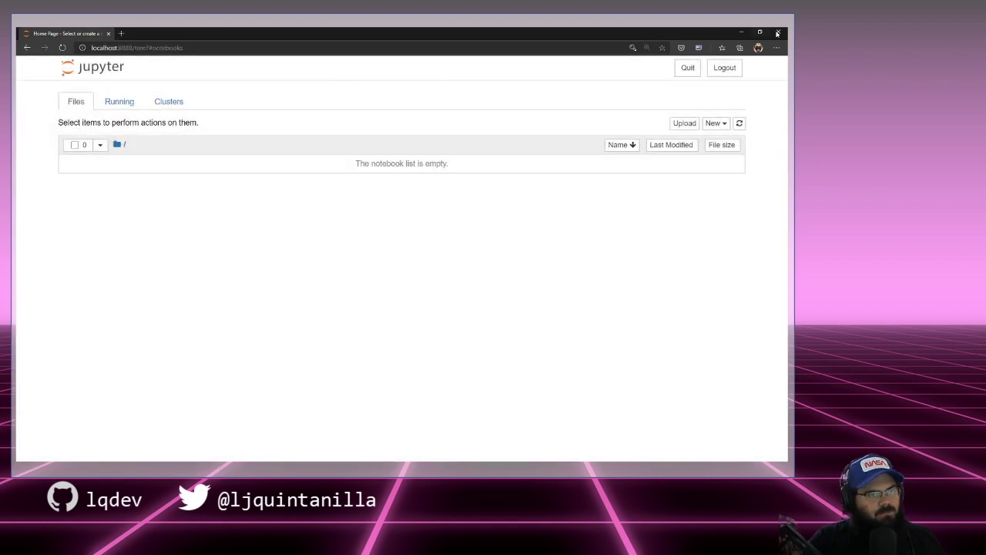
left_click(778, 32)
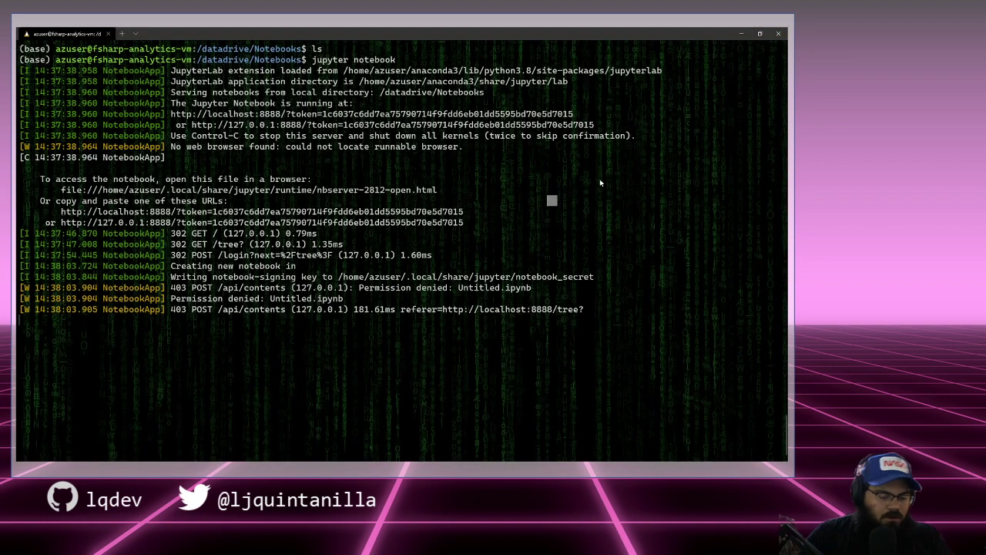
Step: Shut down the Jupyter server and list the empty Notebooks folder with ls
key("ctrl+c")
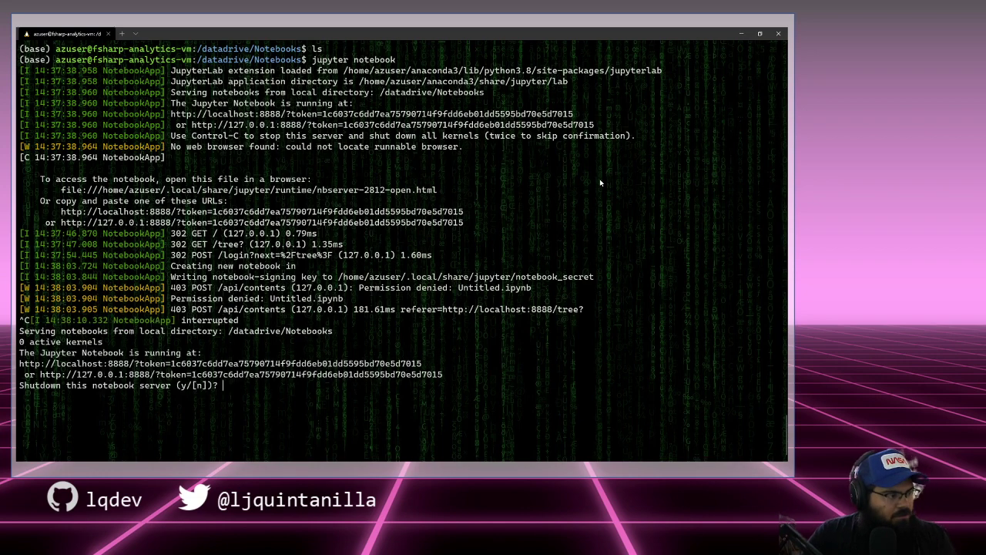
type("y")
key("Return")
key("ctrl+l")
type("lsx")
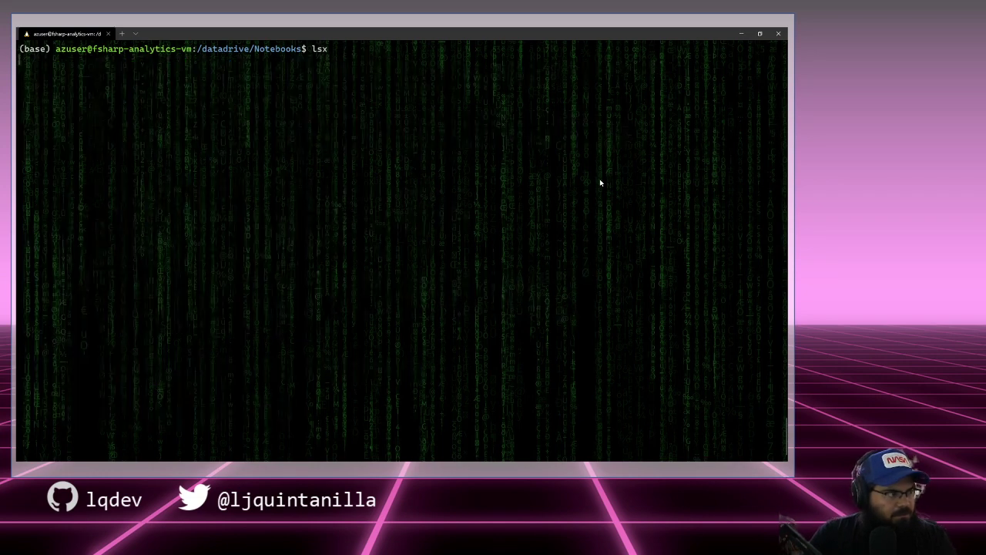
key("Return")
key("ctrl+c")
key("ctrl+l")
type("ls")
key("Return")
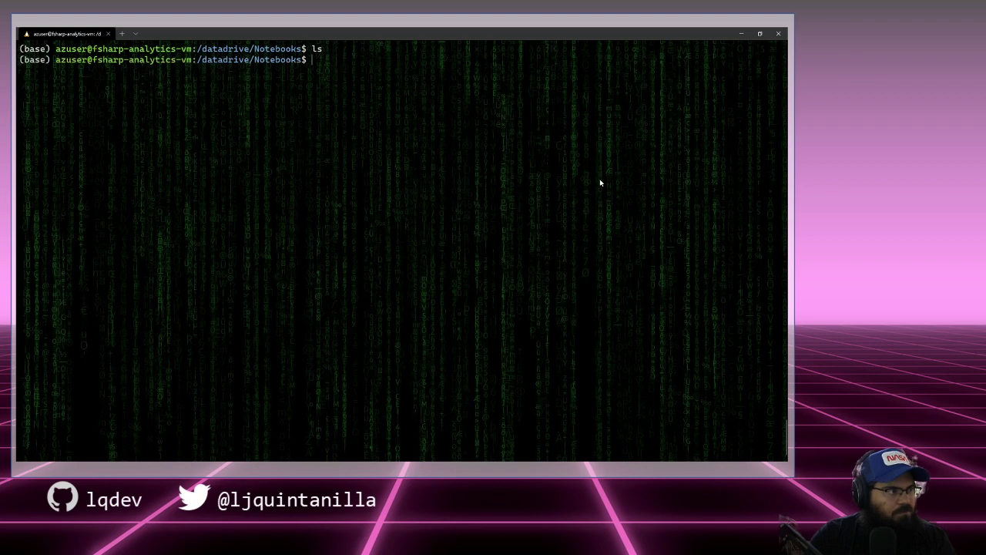
Step: Run ls -la to see root ownership, then cd .. to /datadrive and list it
type("ls -")
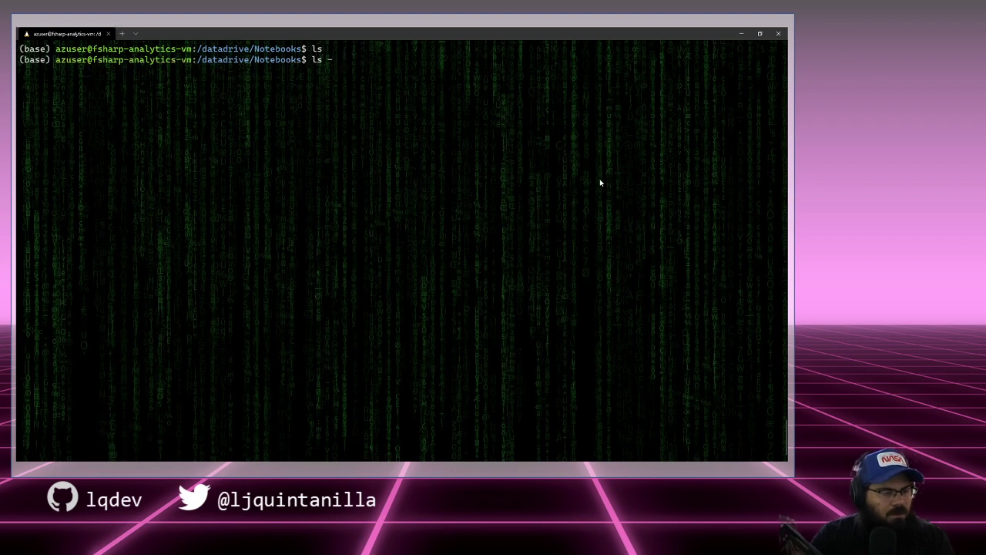
type("lm")
key("BackSpace")
key("BackSpace")
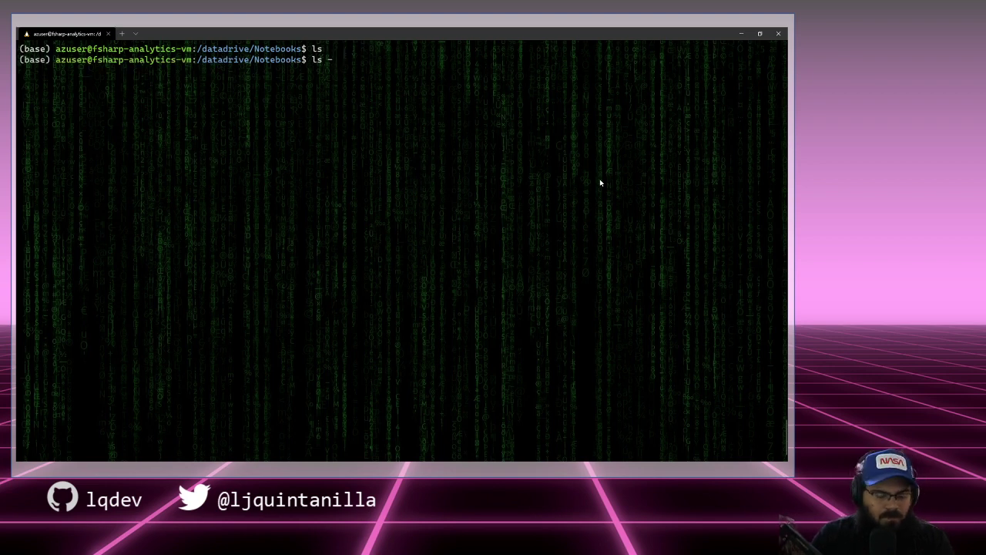
type("la")
key("Return")
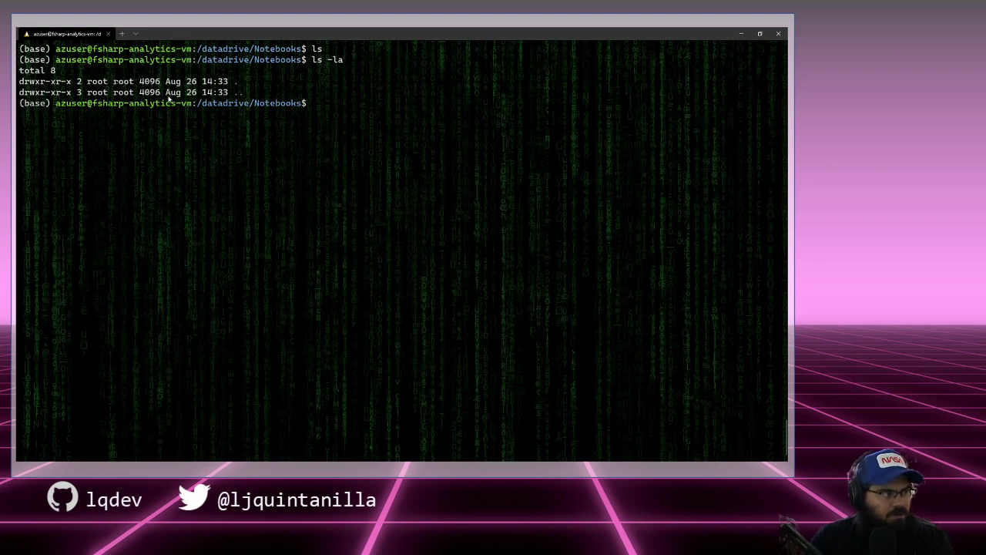
type("cd ..")
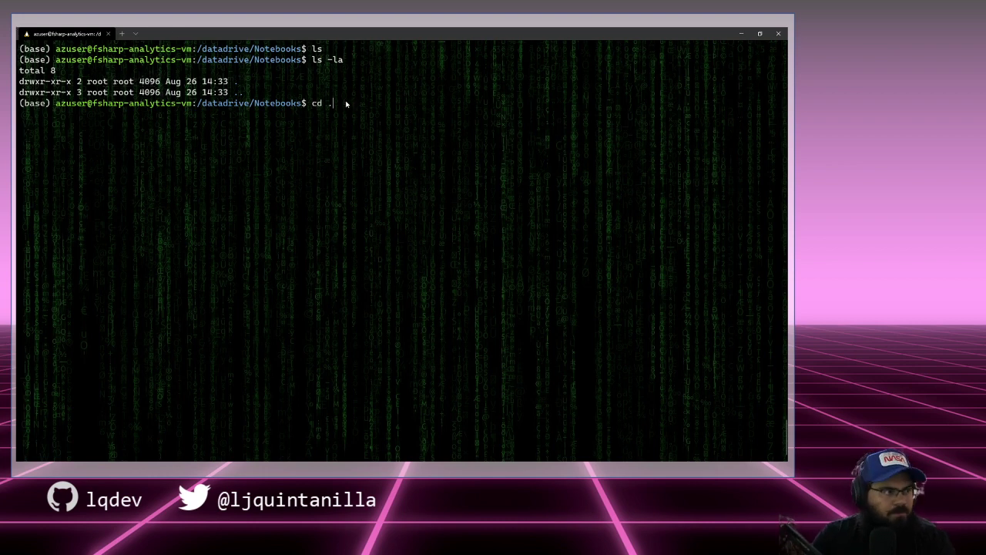
key("Return")
key("ctrl+l")
type("ls")
key("Return")
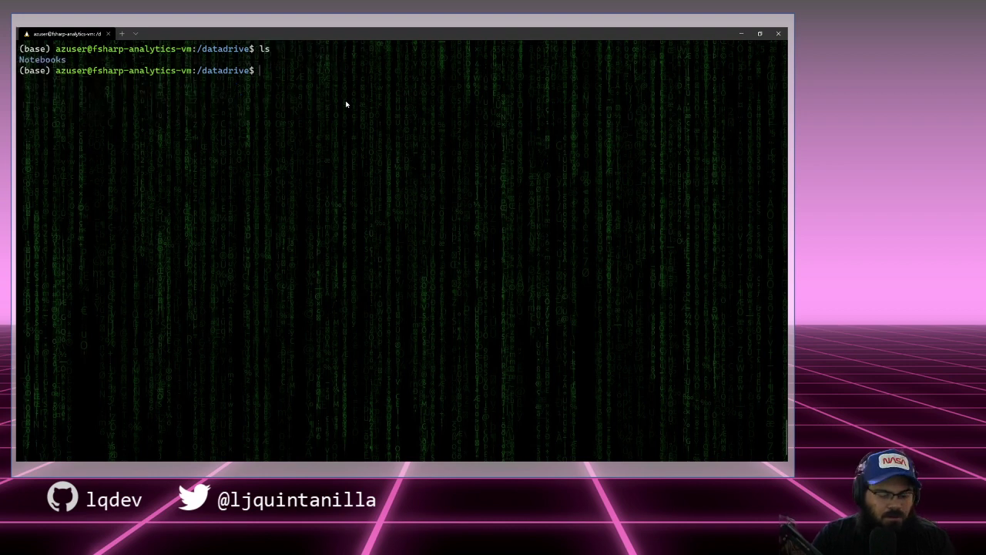
Step: Draft and discard chmod and chown commands, then run ${USER} alone at the prompt
type("chmox")
key("BackSpace")
key("BackSpace")
type("d")
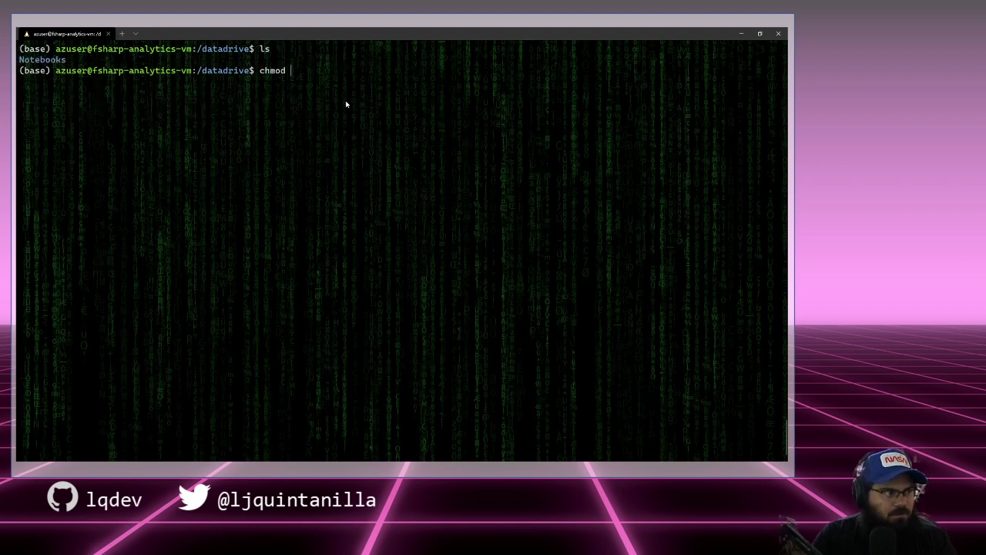
key("BackSpace")
key("BackSpace")
key("BackSpace")
key("BackSpace")
key("BackSpace")
key("BackSpace")
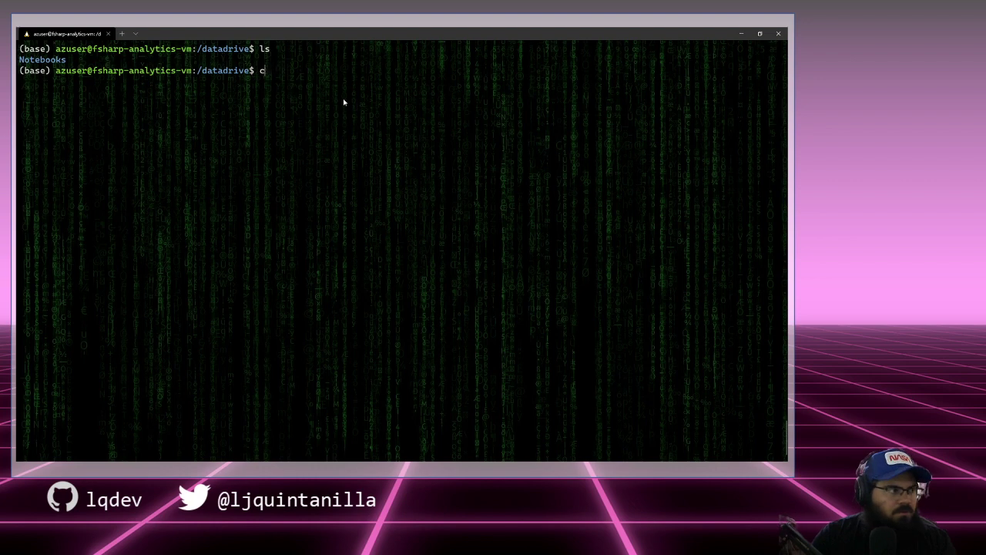
type("chown ")
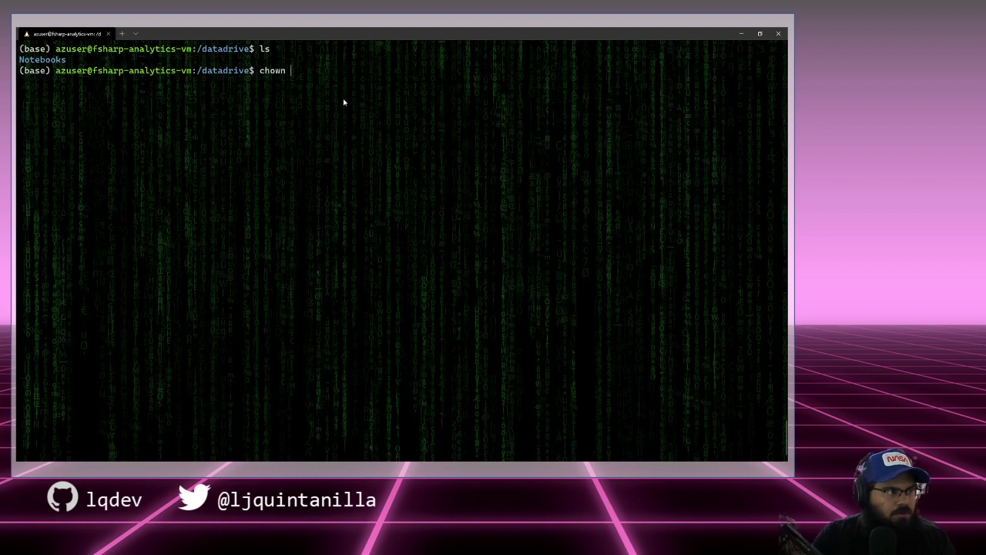
type("-")
key("BackSpace")
key("BackSpace")
key("BackSpace")
key("BackSpace")
key("BackSpace")
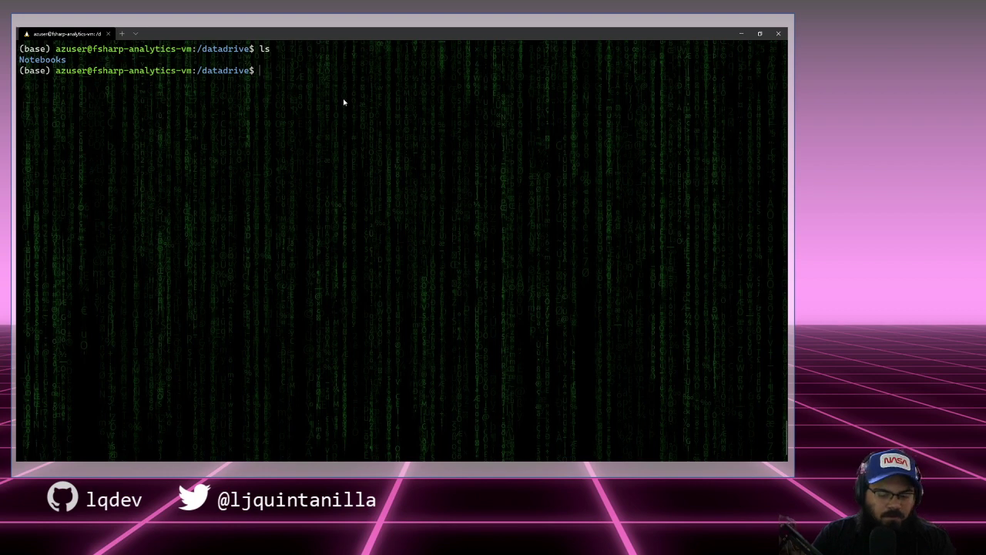
type("${USE")
key("BackSpace")
key("BackSpace")
key("BackSpace")
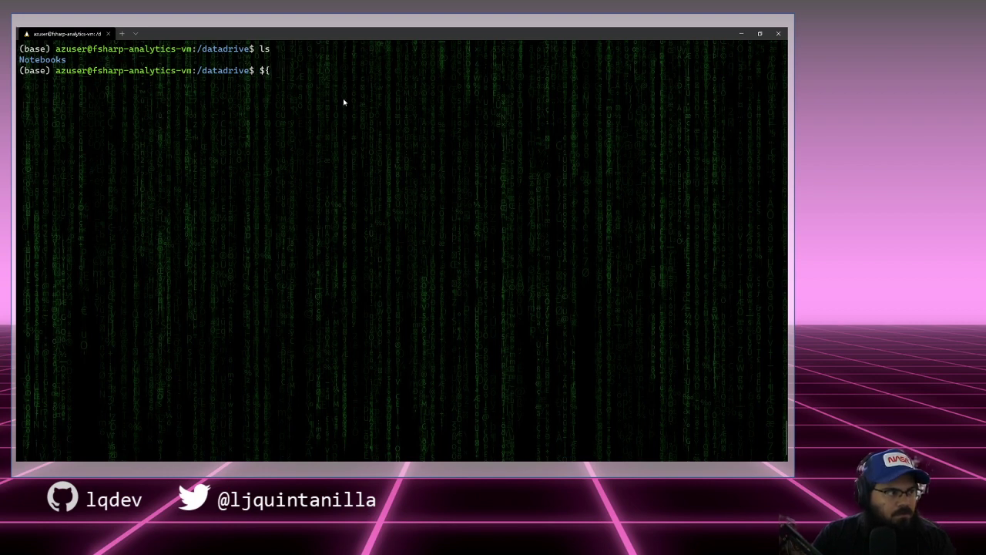
type("USER}{")
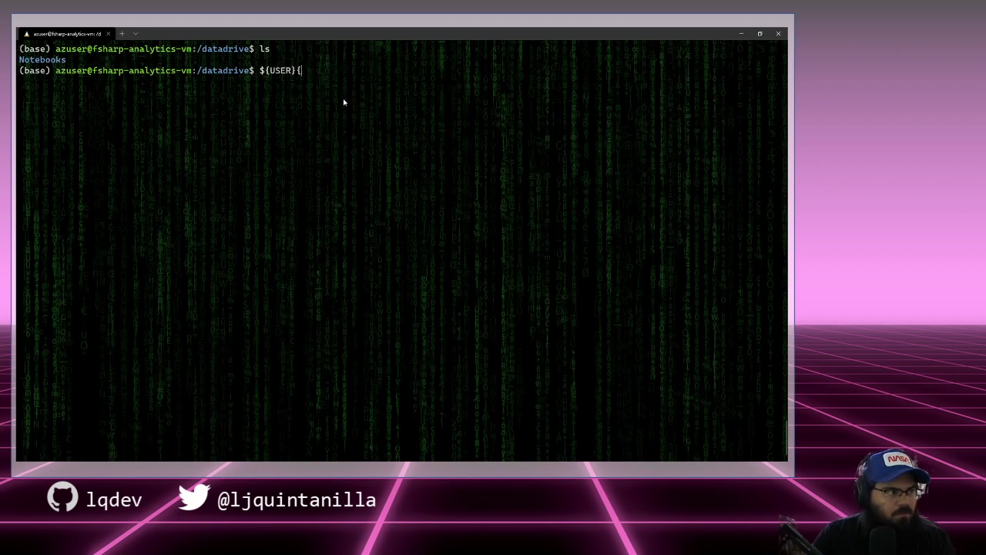
key("BackSpace")
key("Return")
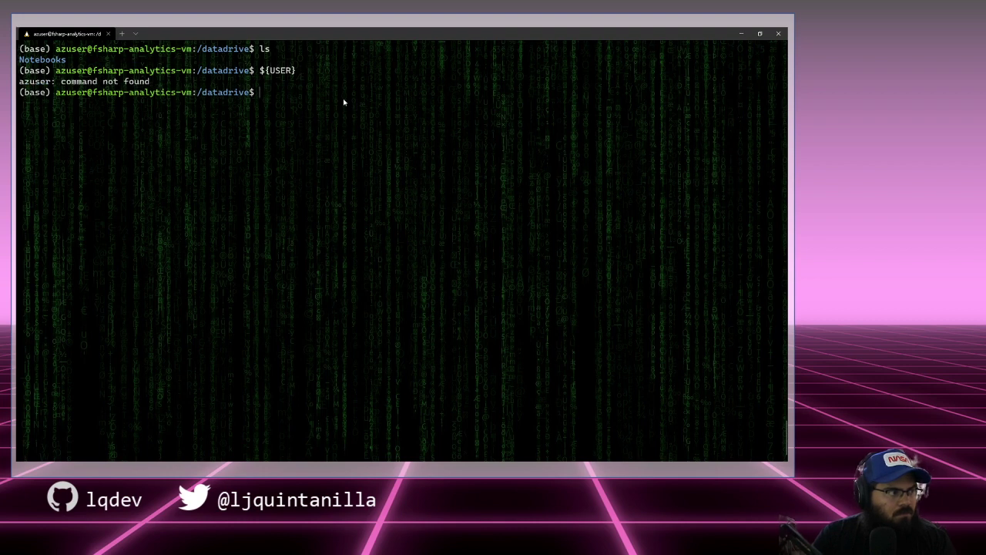
Step: Print the current username with echo ${USER}, then start typing a new ch command
key("Up")
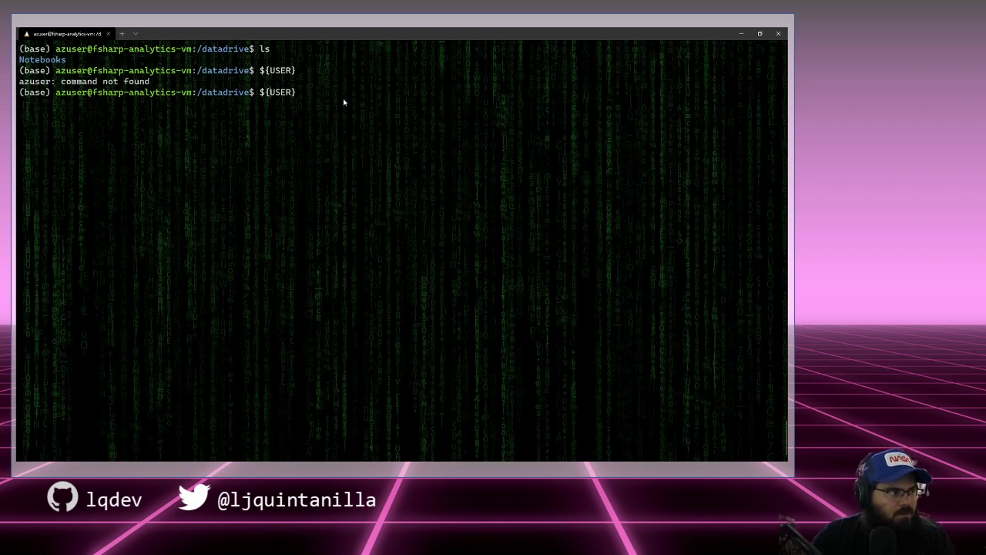
key("Home")
type("echo")
key("Return")
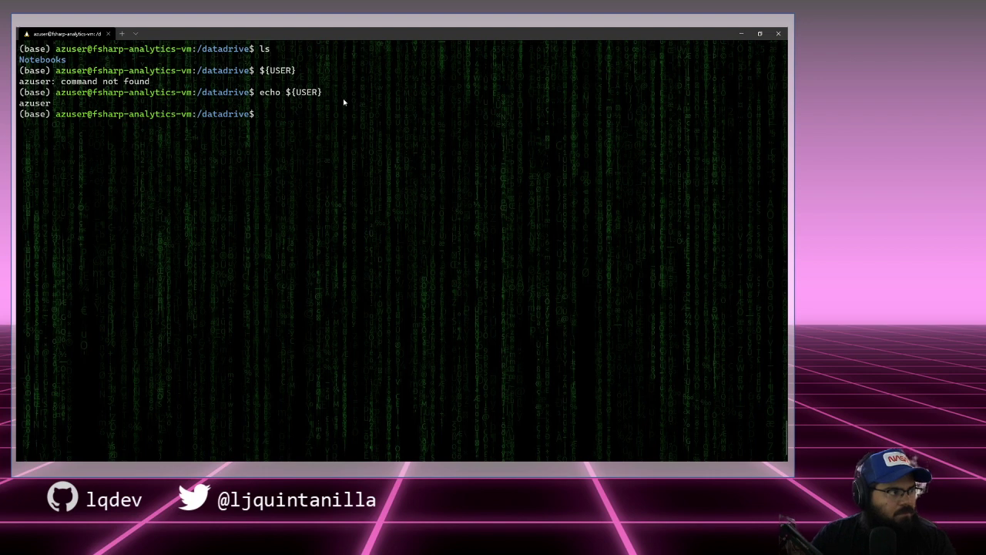
key("Up")
key("Up")
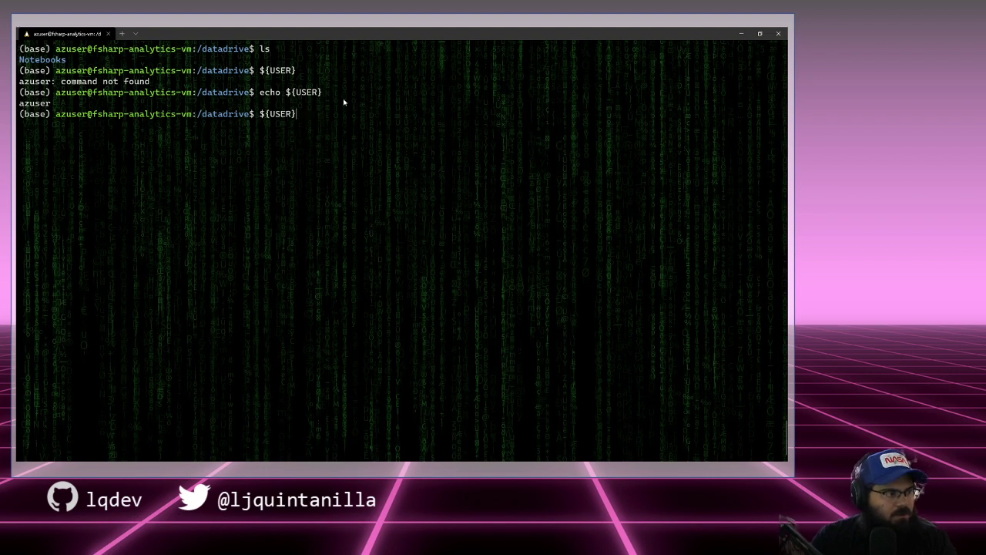
key("BackSpace")
key("BackSpace")
key("BackSpace")
key("BackSpace")
key("BackSpace")
key("BackSpace")
key("BackSpace")
type("echo")
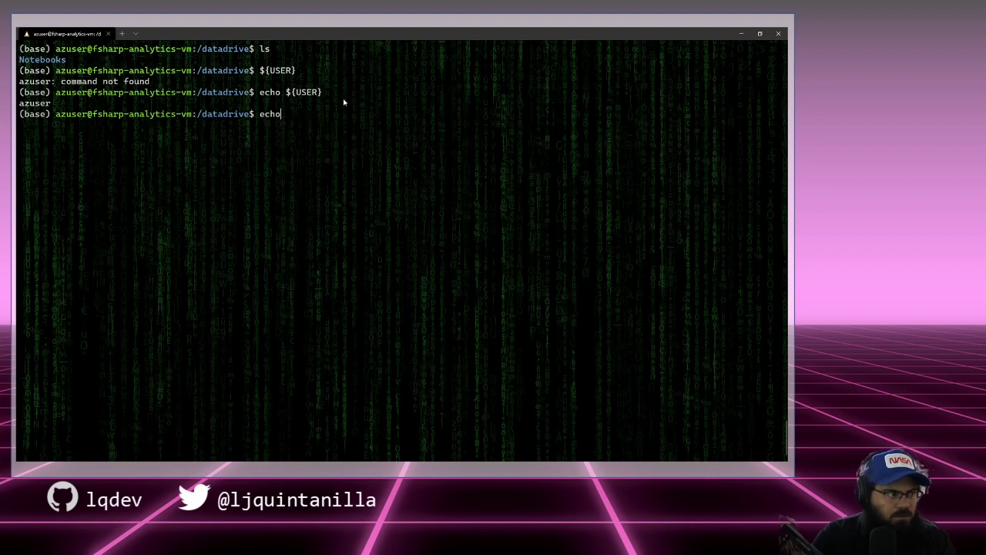
key("BackSpace")
key("BackSpace")
key("BackSpace")
key("BackSpace")
key("BackSpace")
type("ch")
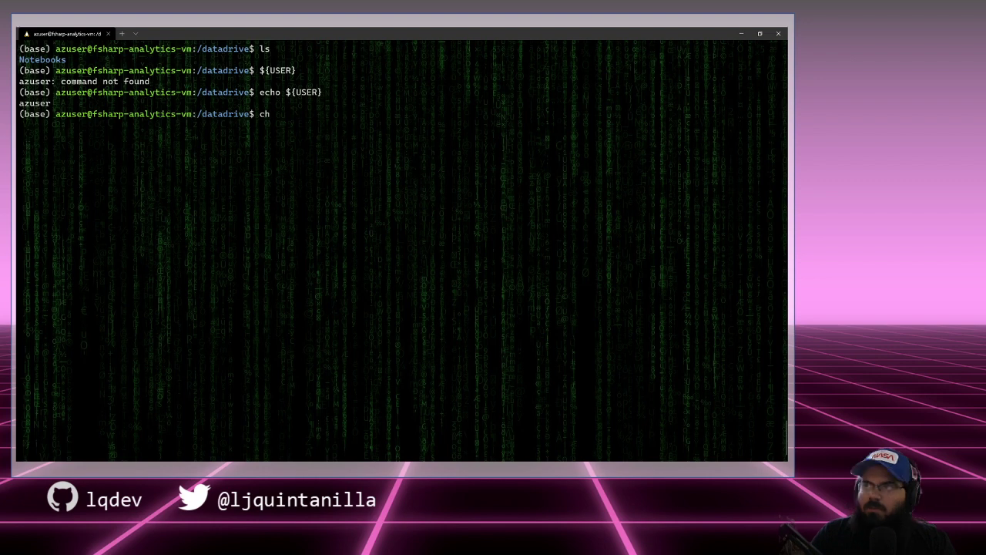
Step: In a maximized Edge, search 'change ownership of directory linux' and open the Linuxize chown article
key("alt+Tab")
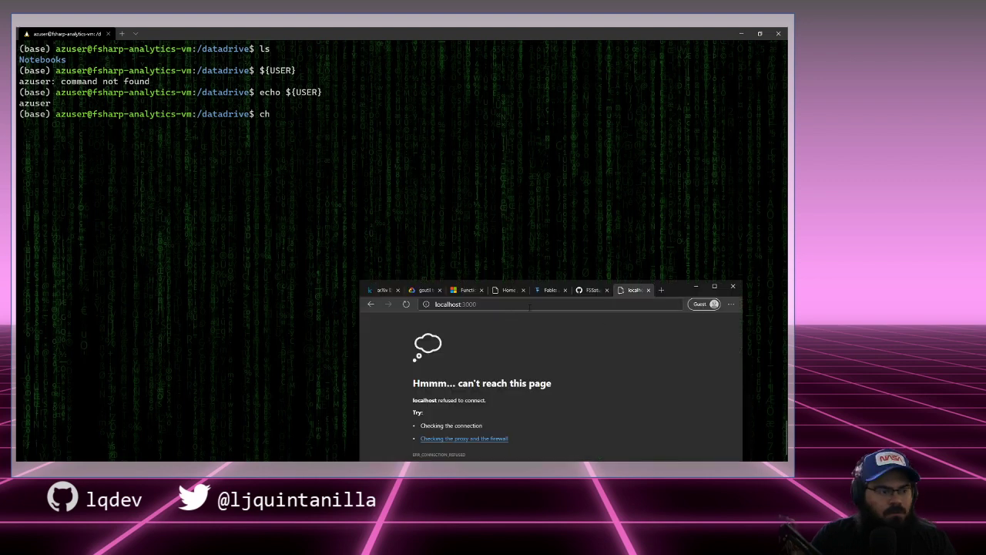
left_click(539, 304)
left_click(713, 287)
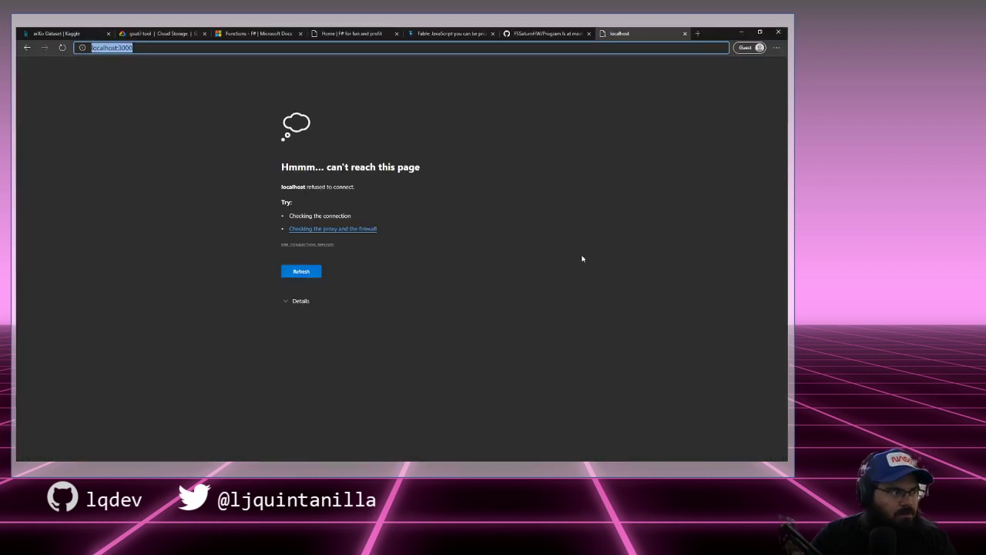
type("change ownership")
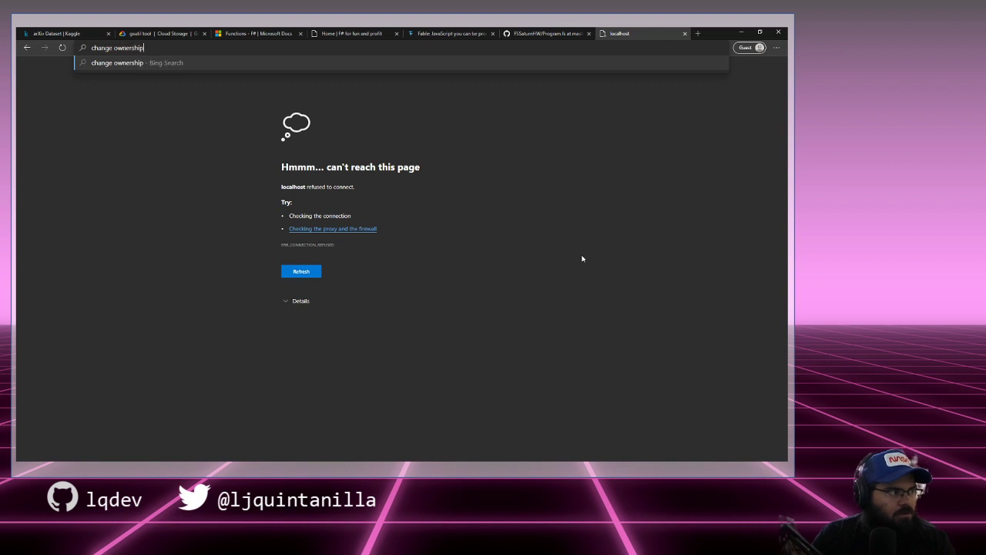
type(" of directory lni")
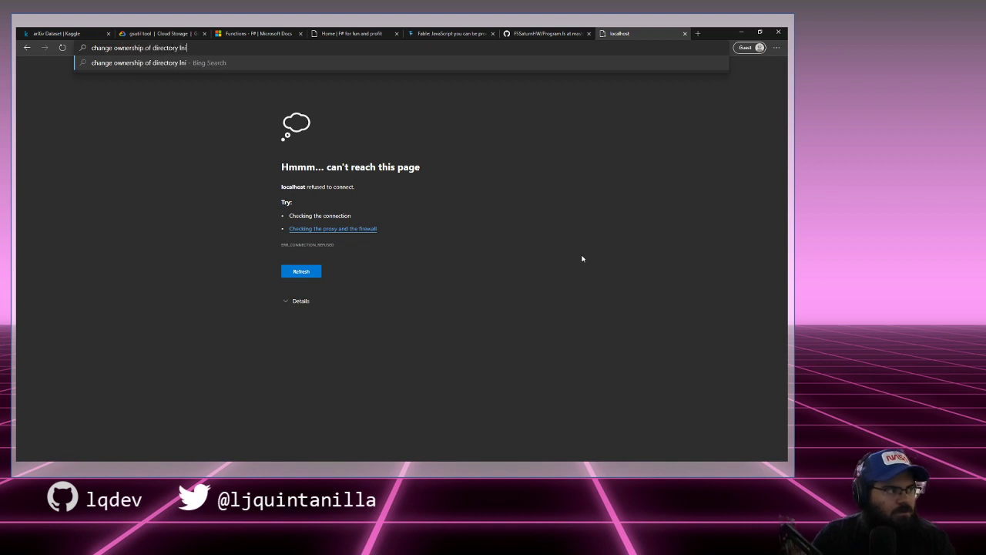
key("BackSpace")
key("BackSpace")
type("inux")
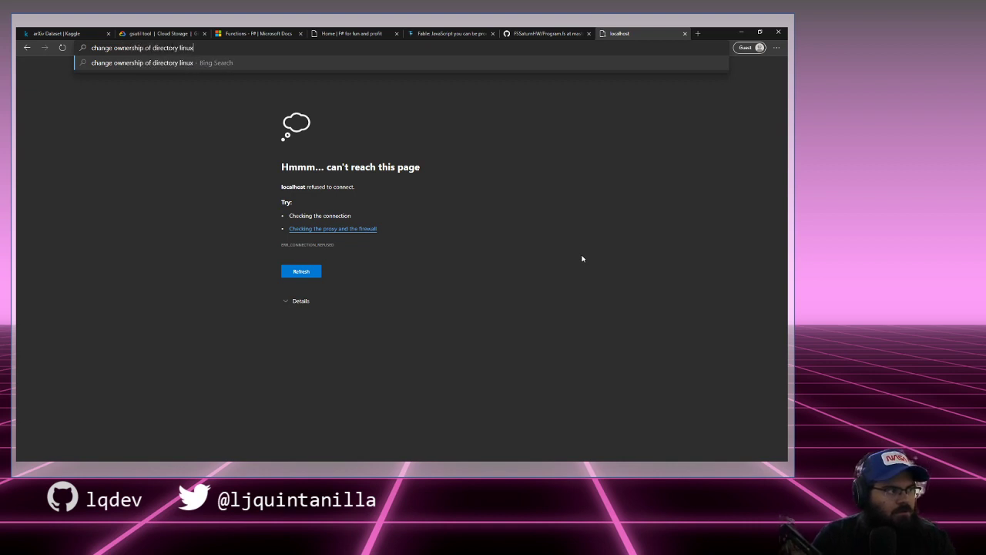
key("Return")
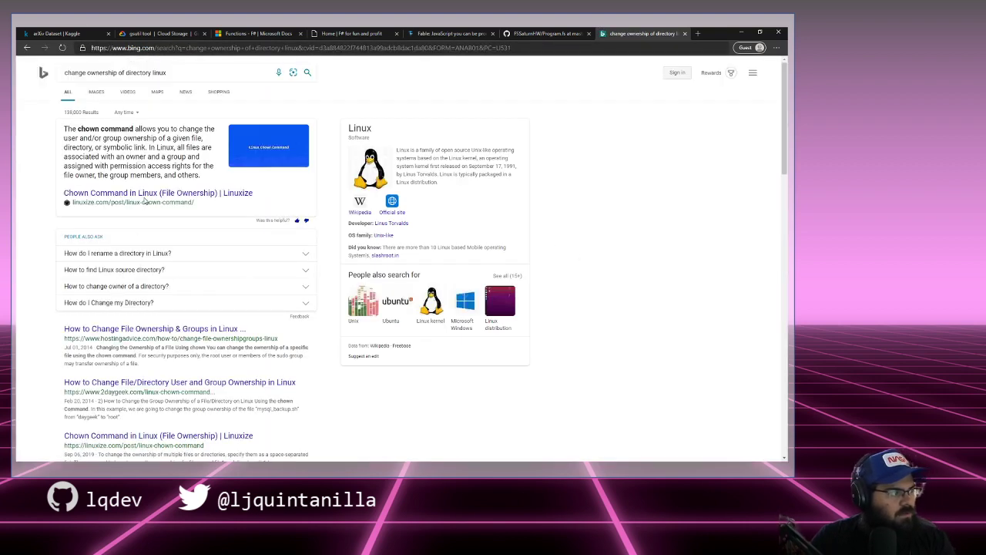
left_click(147, 194)
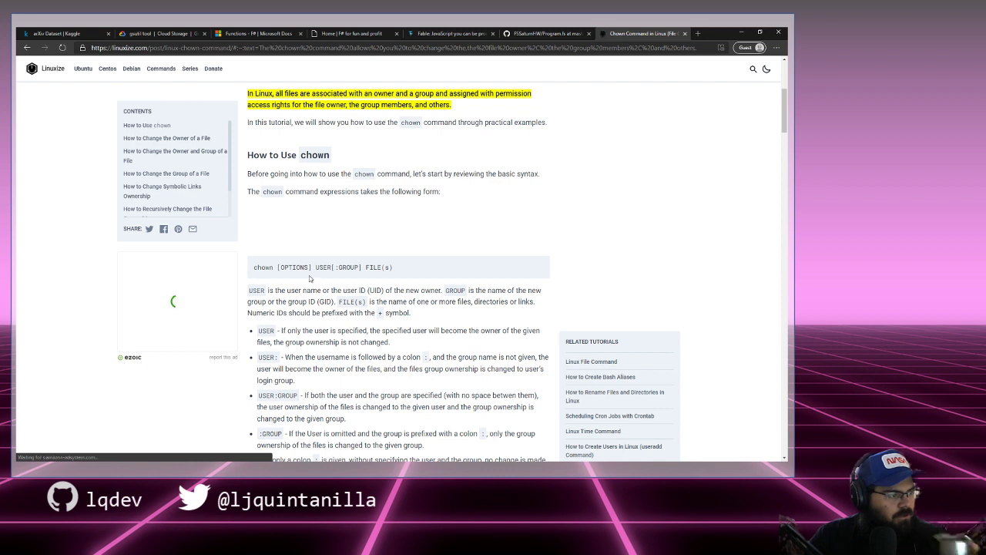
Step: Read the article's explanations of the USER option and group ownership, highlighting lines while reading
scroll(310, 278, "down", 1)
left_click_drag(309, 270, 524, 270)
left_click(383, 272)
left_click(463, 268)
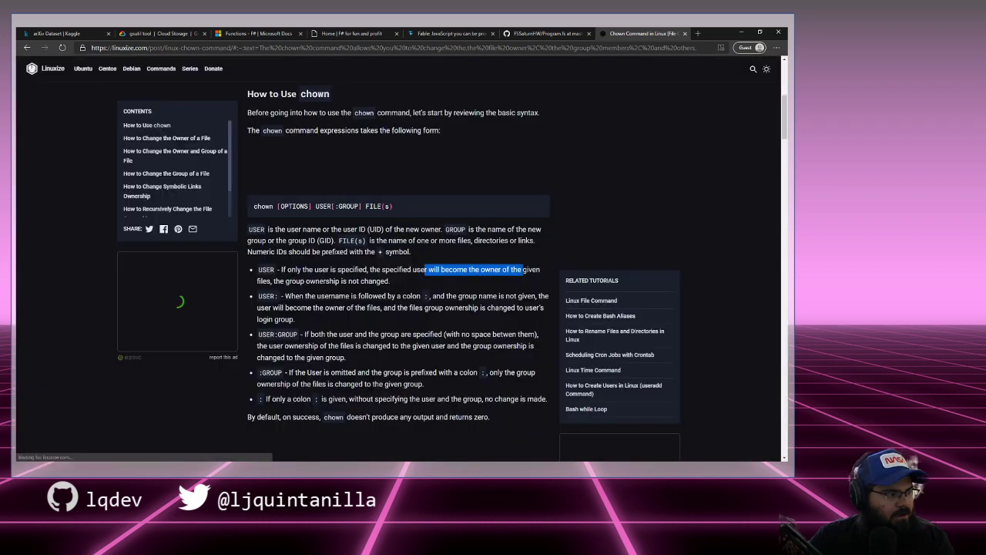
left_click_drag(286, 280, 396, 281)
left_click(355, 293)
left_click_drag(312, 296, 501, 298)
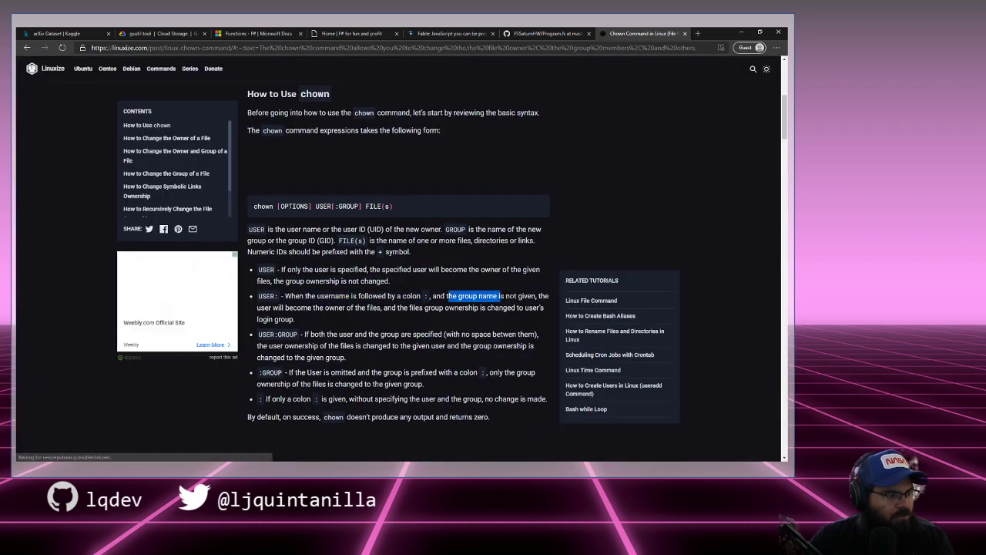
left_click(501, 297)
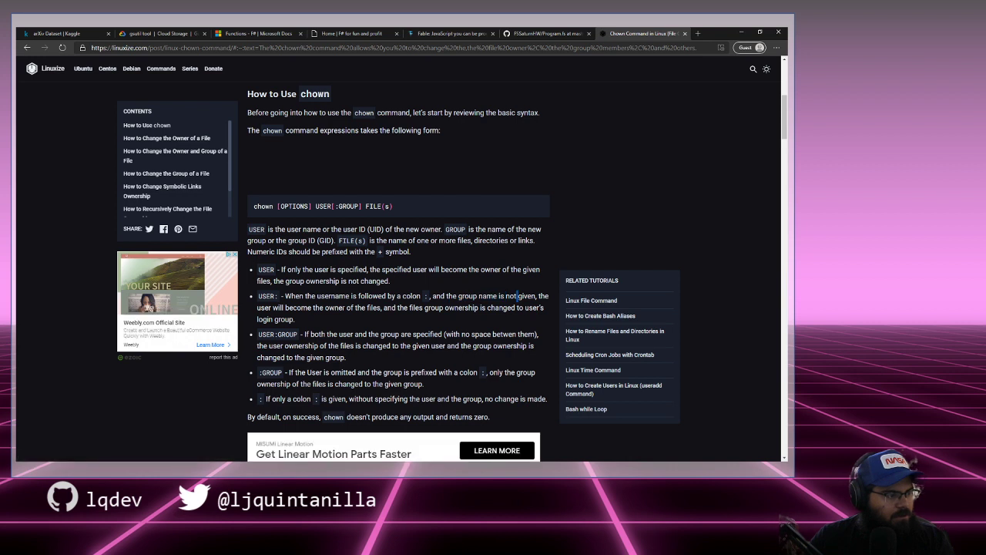
left_click_drag(317, 307, 461, 308)
left_click(396, 307)
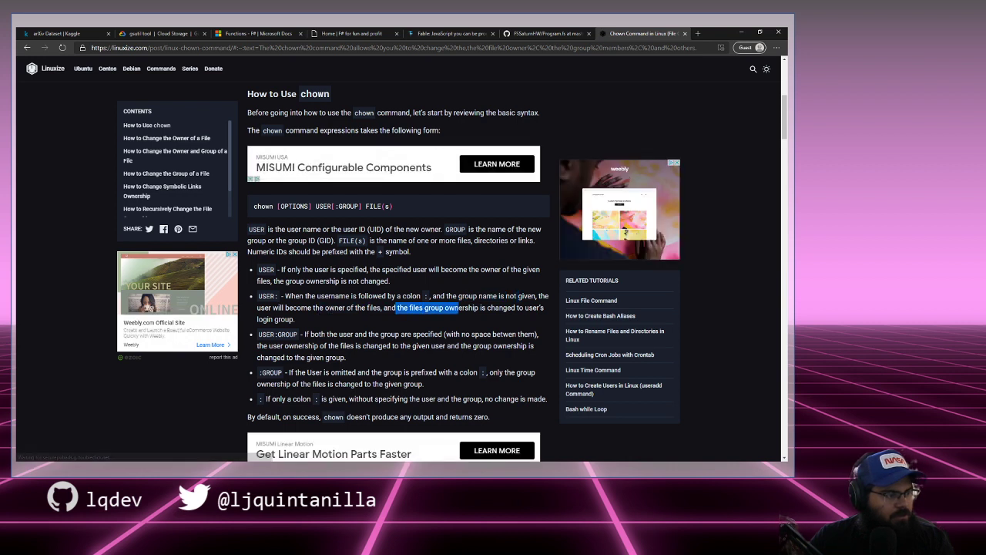
left_click(461, 309)
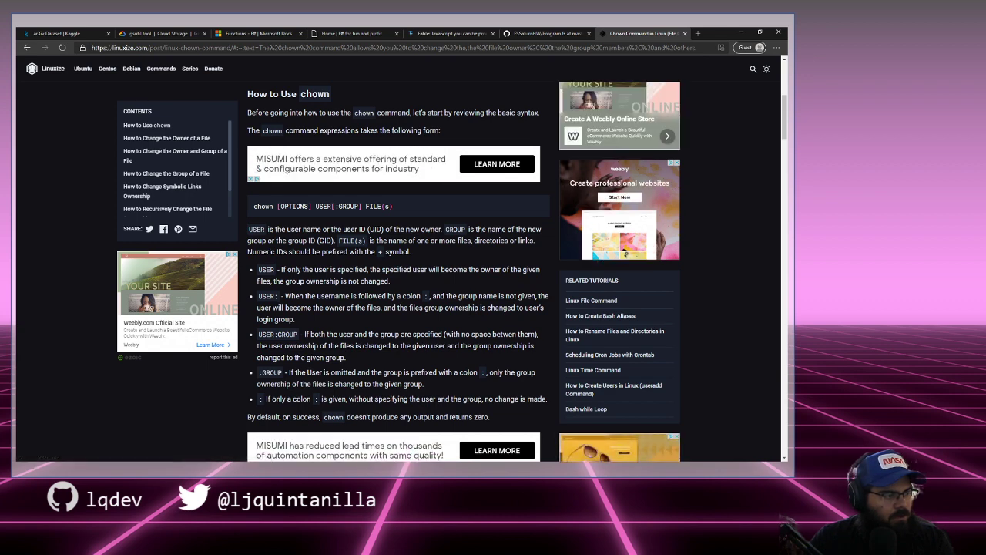
Step: Scroll down to 'Recursively Change the File Ownership', then minimize Edge
scroll(406, 262, "down", 4)
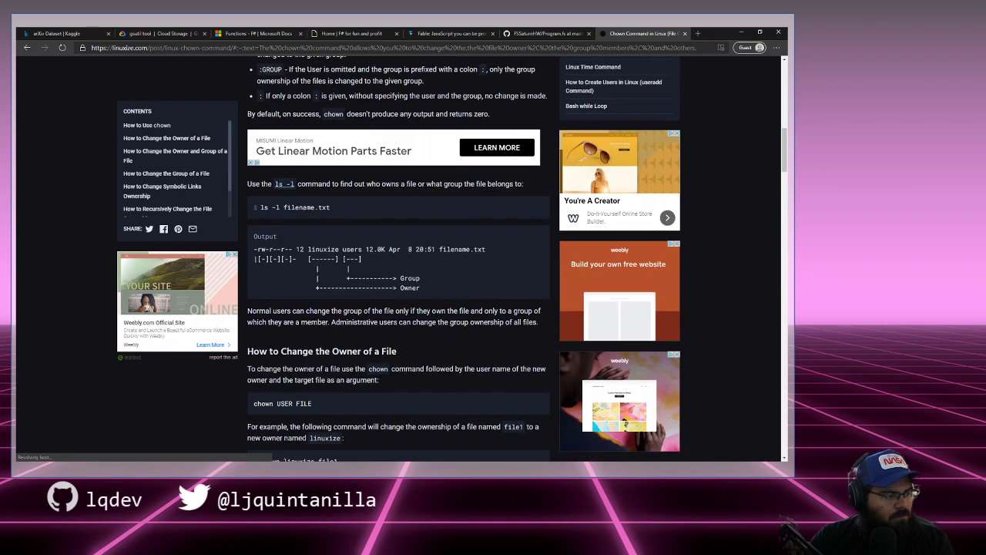
scroll(436, 312, "down", 2)
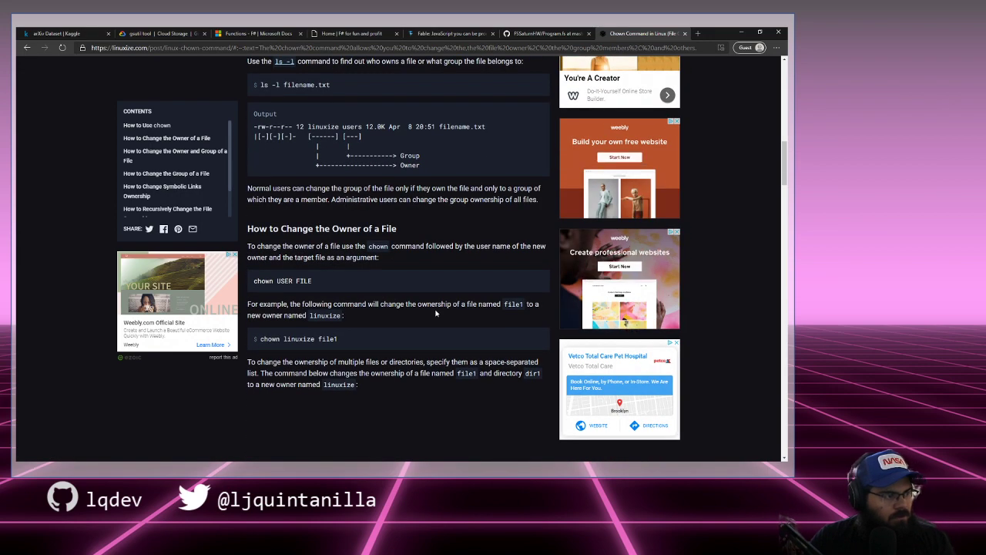
scroll(436, 312, "down", 4)
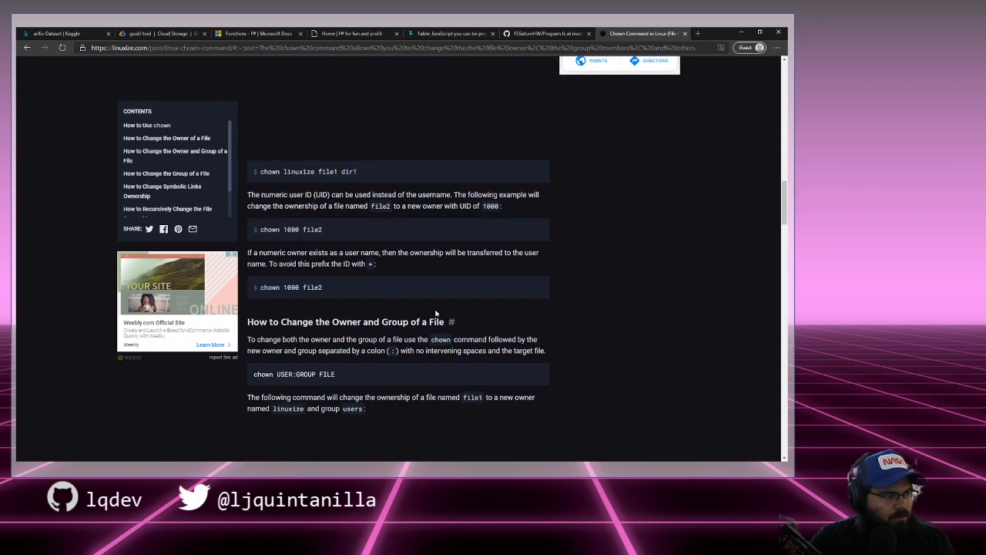
scroll(436, 313, "down", 6)
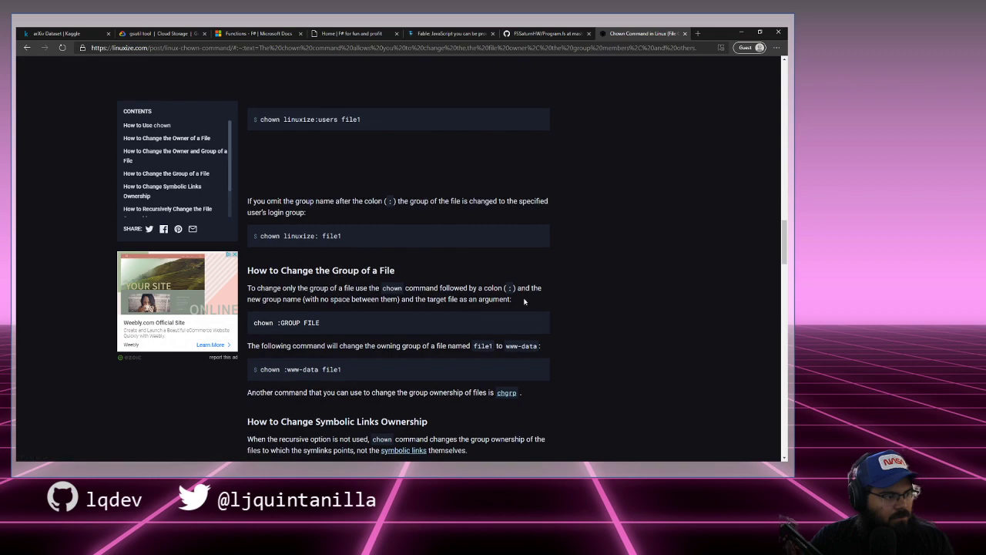
scroll(545, 301, "down", 3)
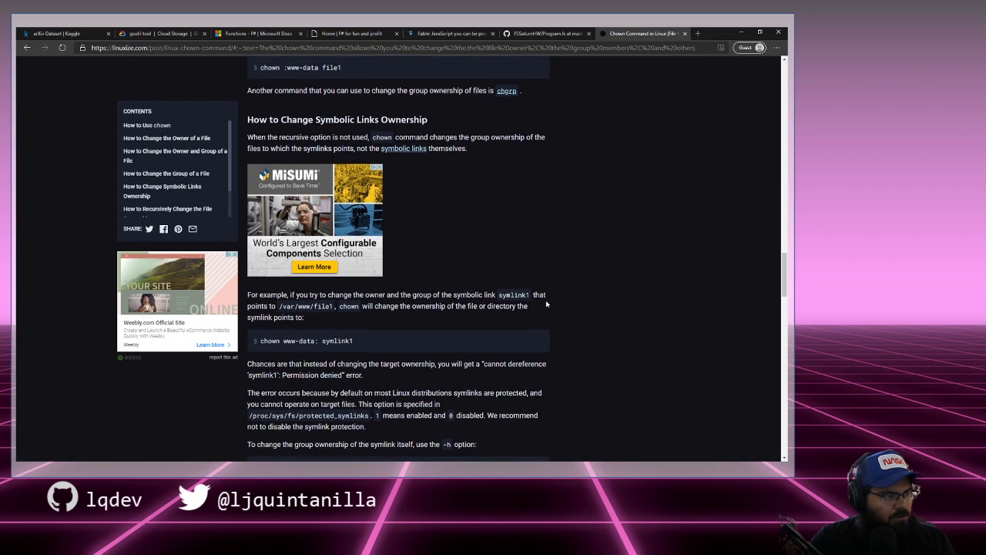
scroll(546, 301, "up", 2)
scroll(545, 304, "down", 5)
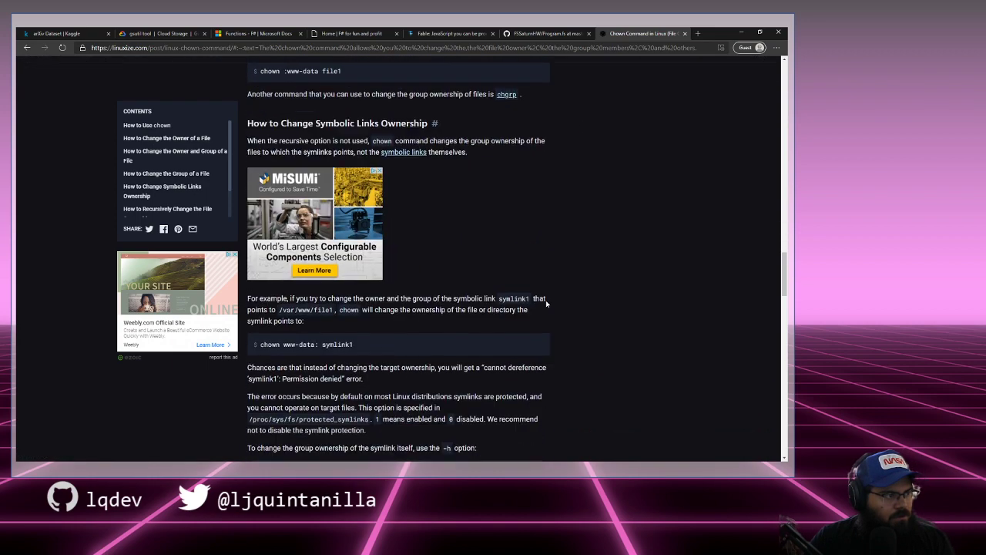
scroll(545, 304, "down", 3)
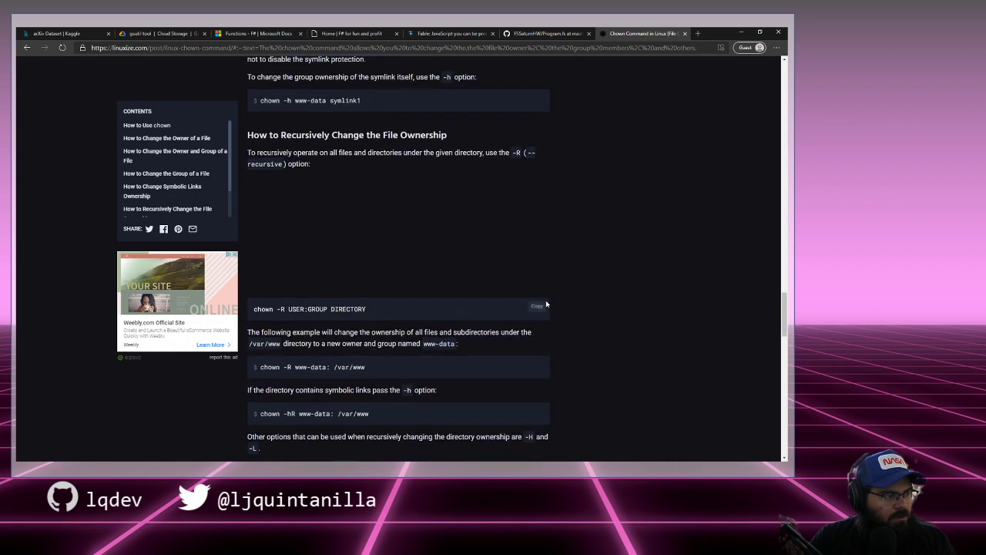
scroll(608, 306, "down", 1)
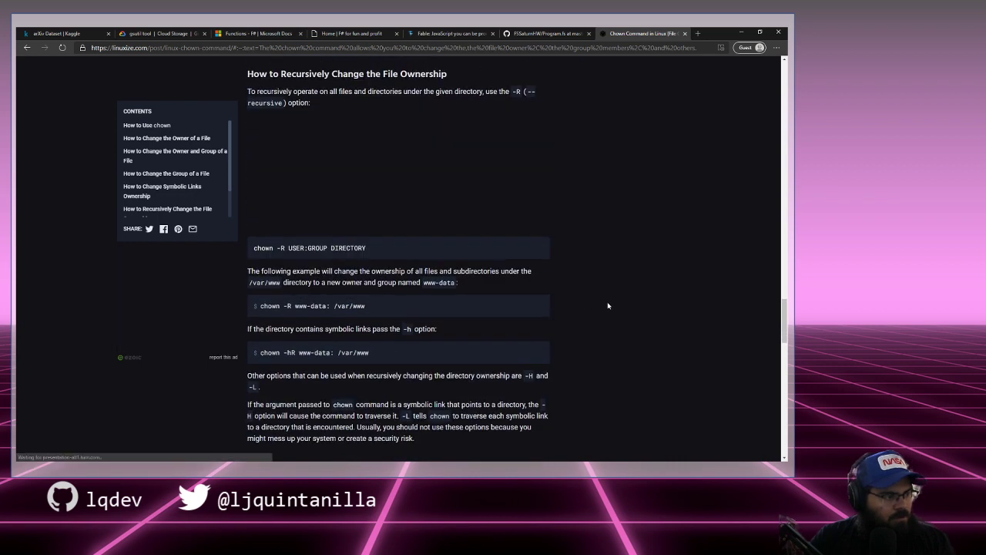
scroll(608, 306, "down", 1)
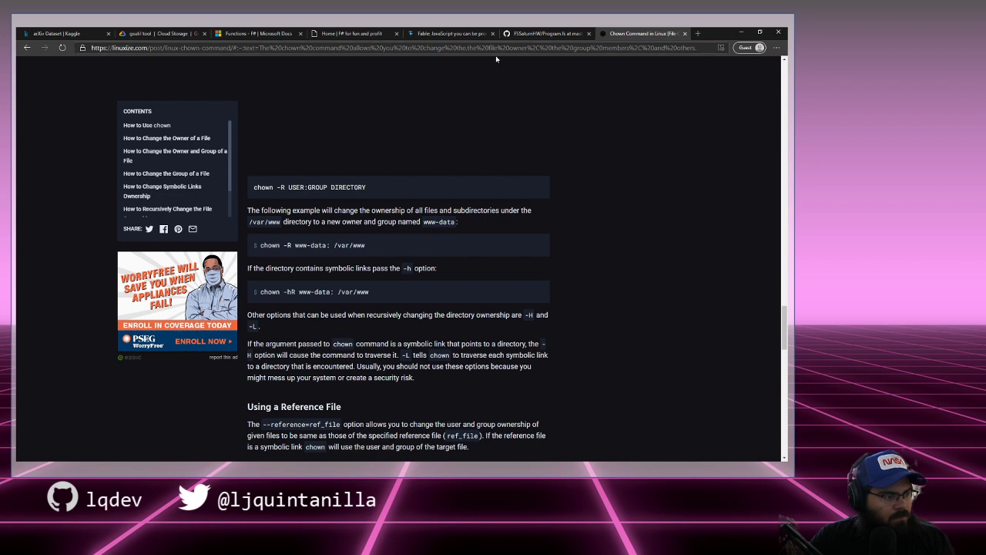
left_click(742, 33)
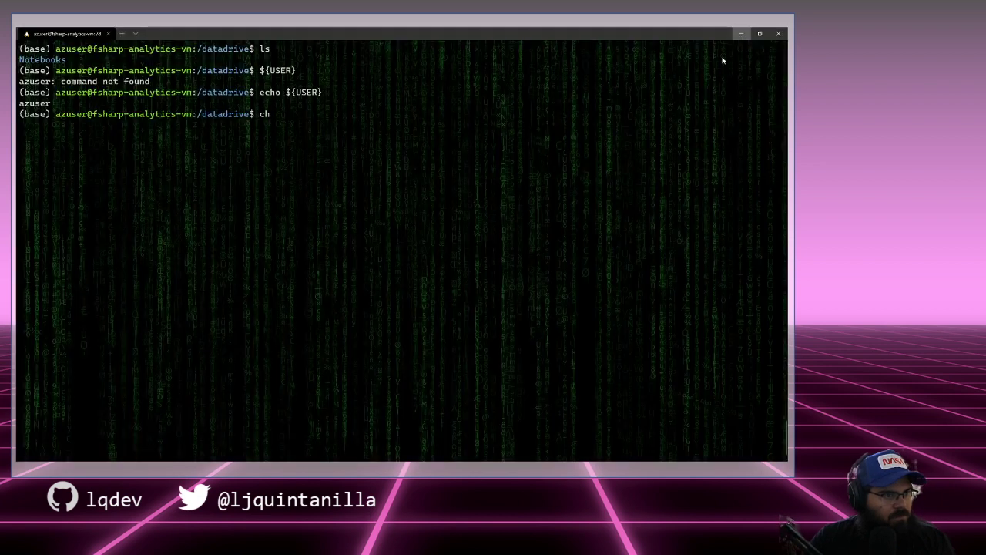
Step: Run chown -R with the VM user name on ./Notebooks/
type("own -R")
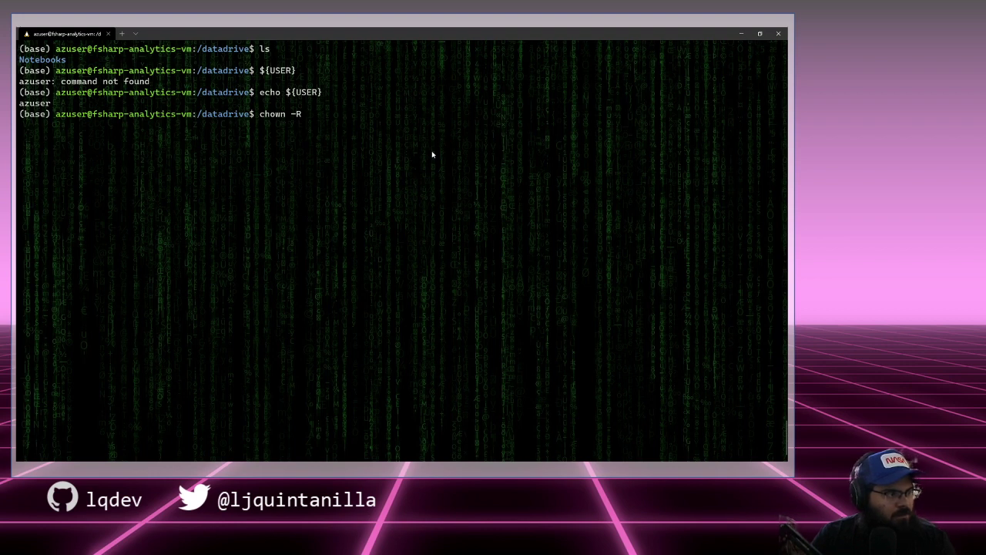
type(" azuseer")
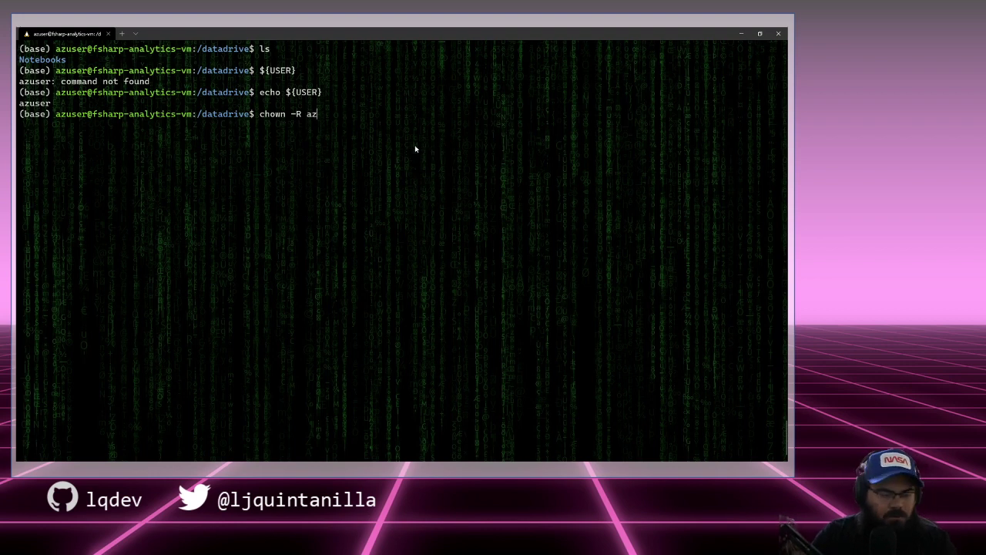
key("BackSpace")
key("BackSpace")
type("r")
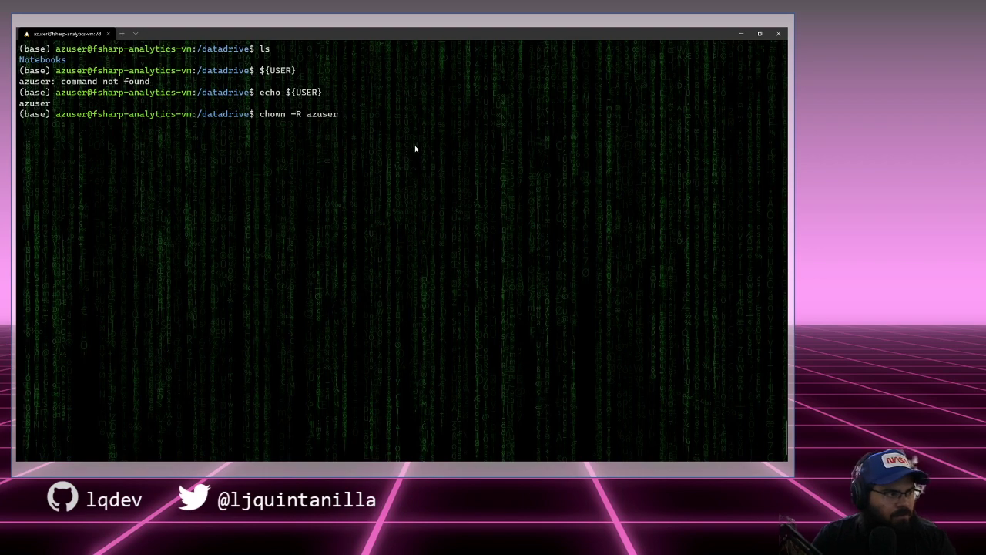
key("alt+Tab")
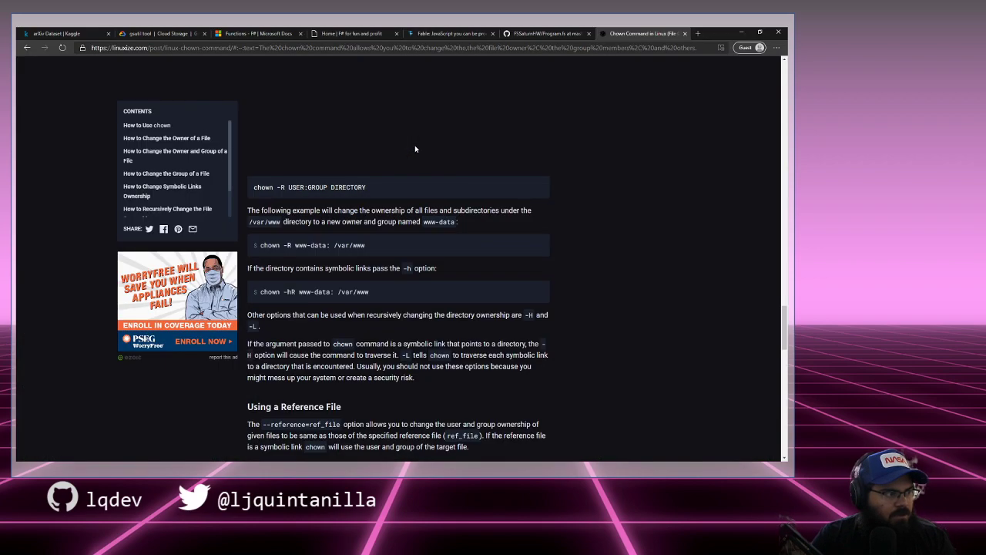
key("alt+Tab")
type("./N")
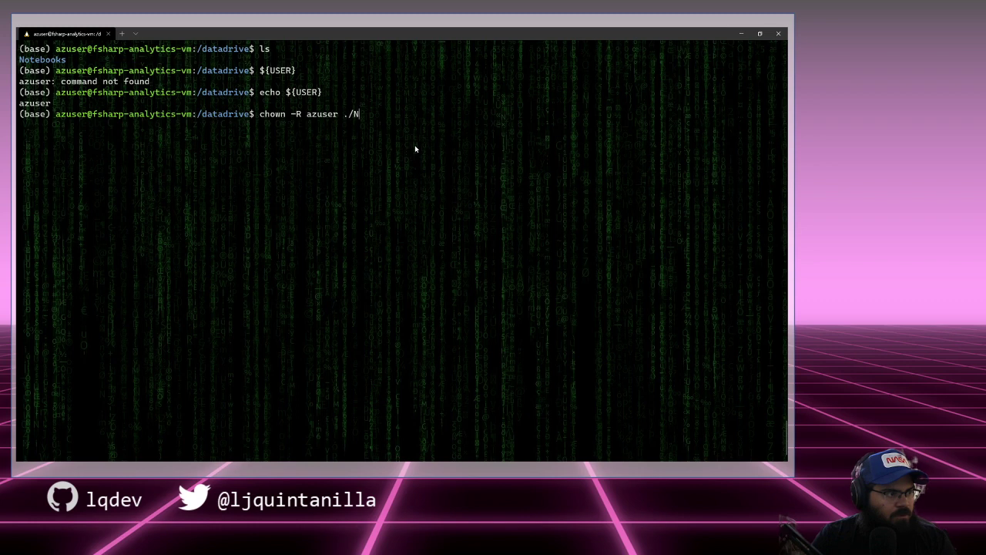
key("Tab")
key("Return")
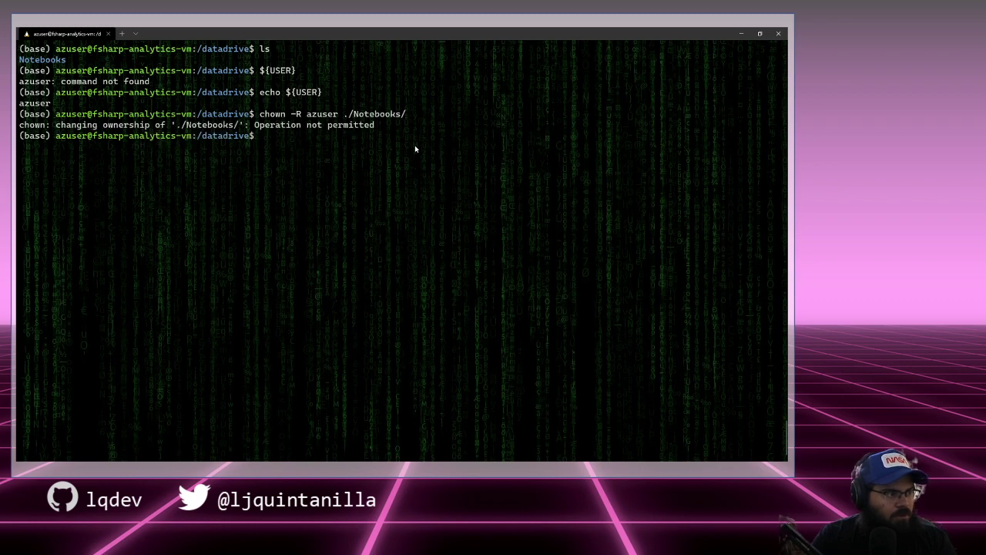
Step: Rerun the command with sudo and check the folder owners with ls -la
key("Up")
key("Home")
type("sudo ")
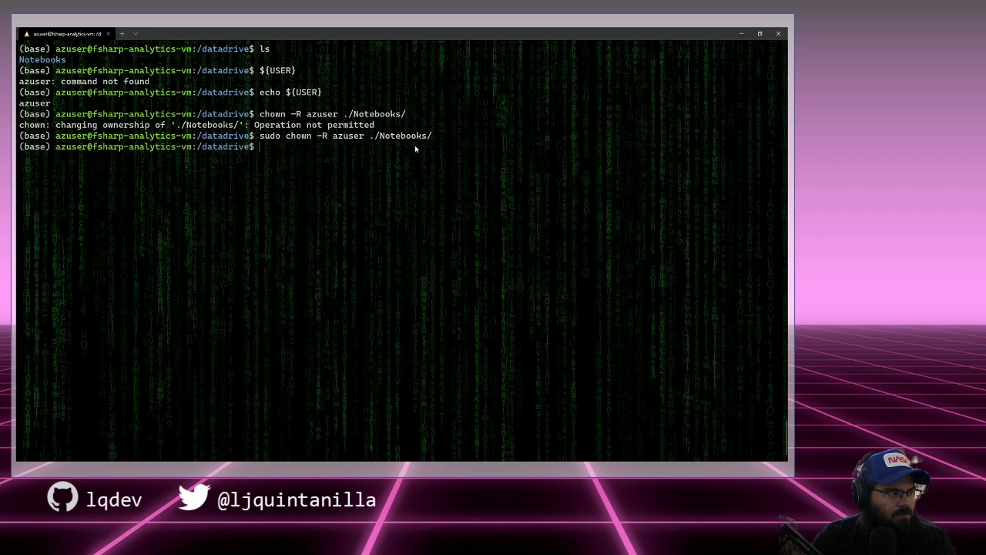
type("ls -la")
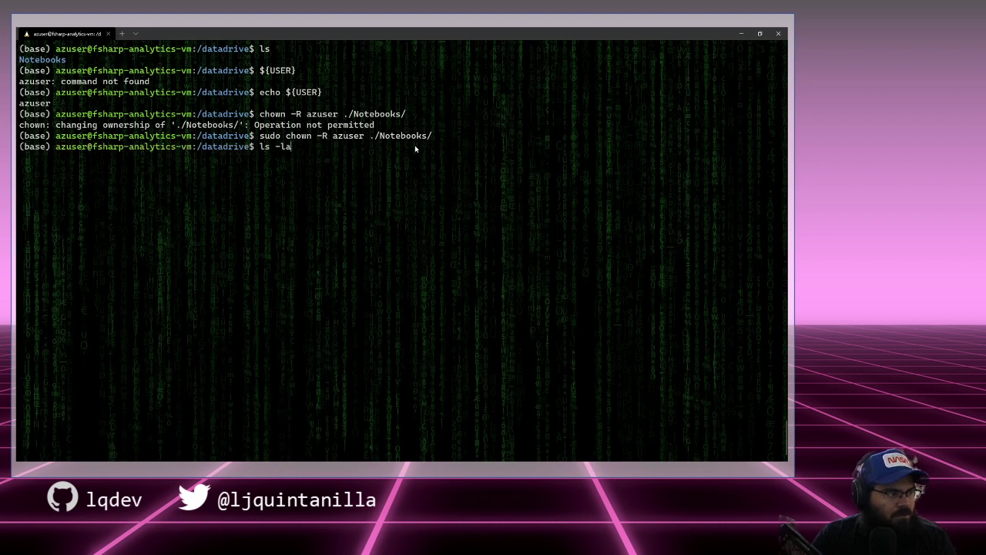
key("Return")
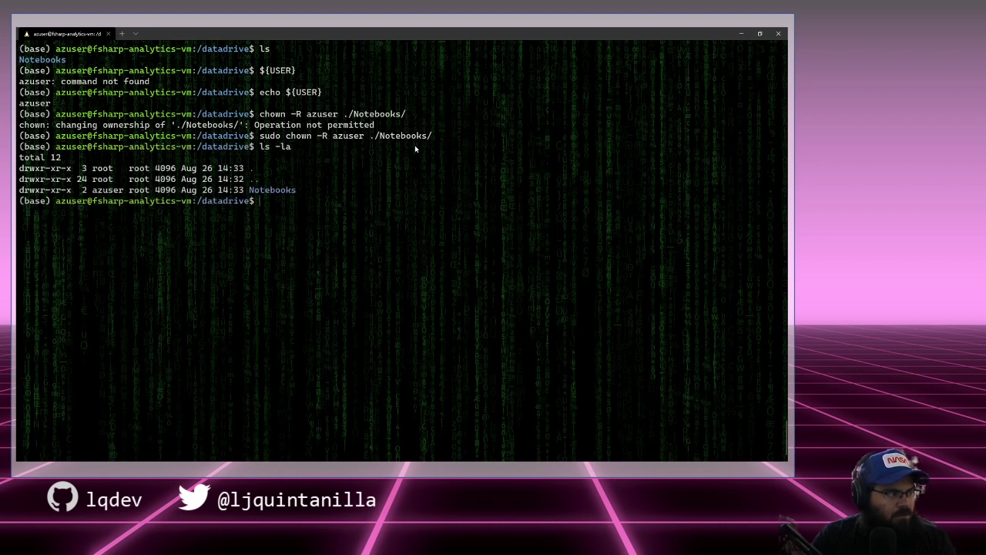
Step: Move into Notebooks/, clear the screen and list its contents
type("cd Notebooks/")
key("Return")
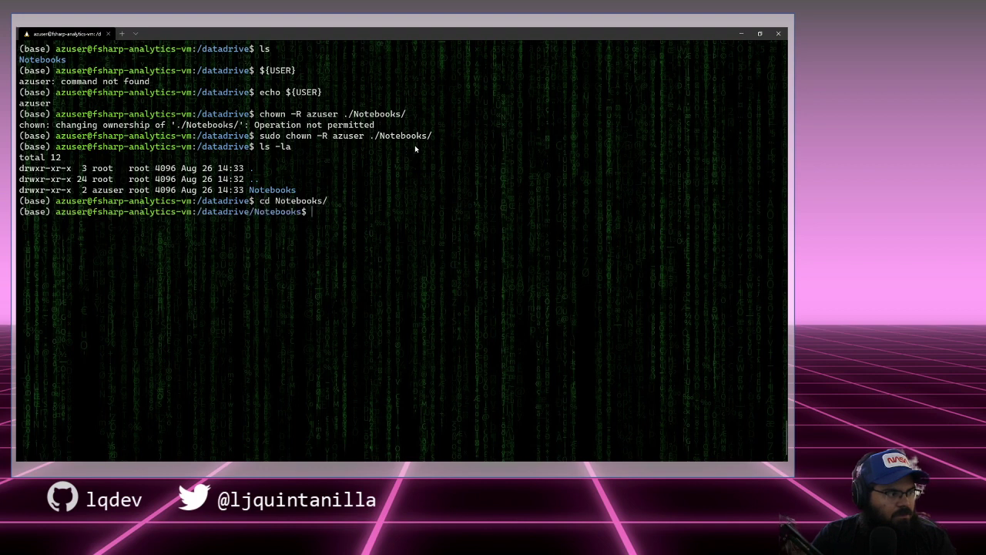
key("ctrl+l")
type("ls")
key("Return")
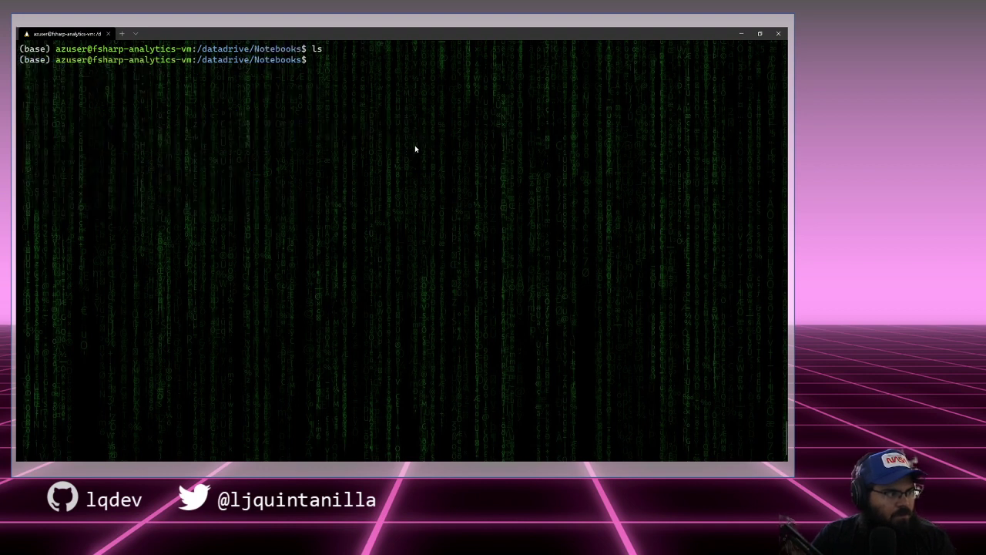
Step: List the Notebooks folder with ls -la, run jupyter notebook, and return to Edge
type("ls -la")
key("Return")
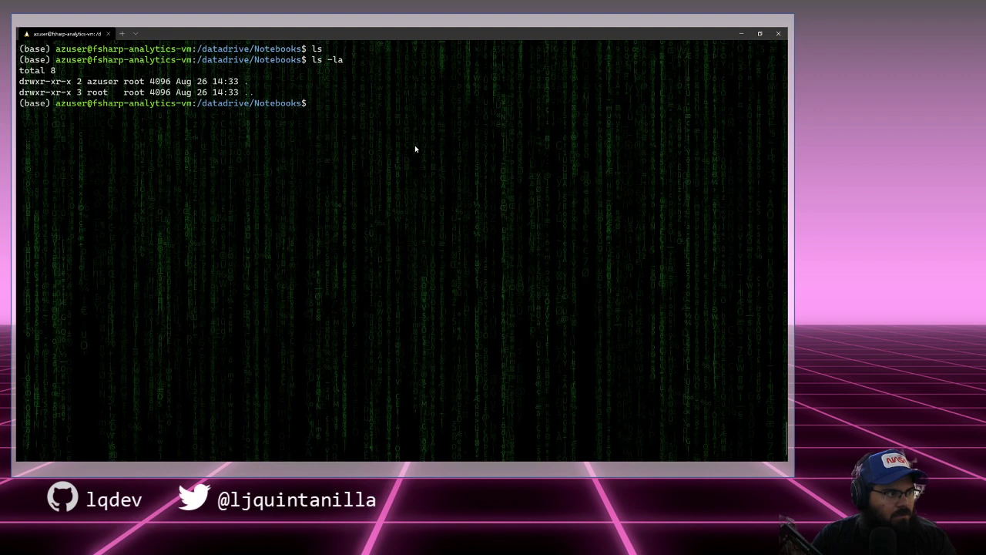
type("juupyuuted")
key("BackSpace")
key("BackSpace")
key("BackSpace")
key("BackSpace")
key("BackSpace")
key("BackSpace")
key("BackSpace")
key("BackSpace")
key("BackSpace")
key("BackSpace")
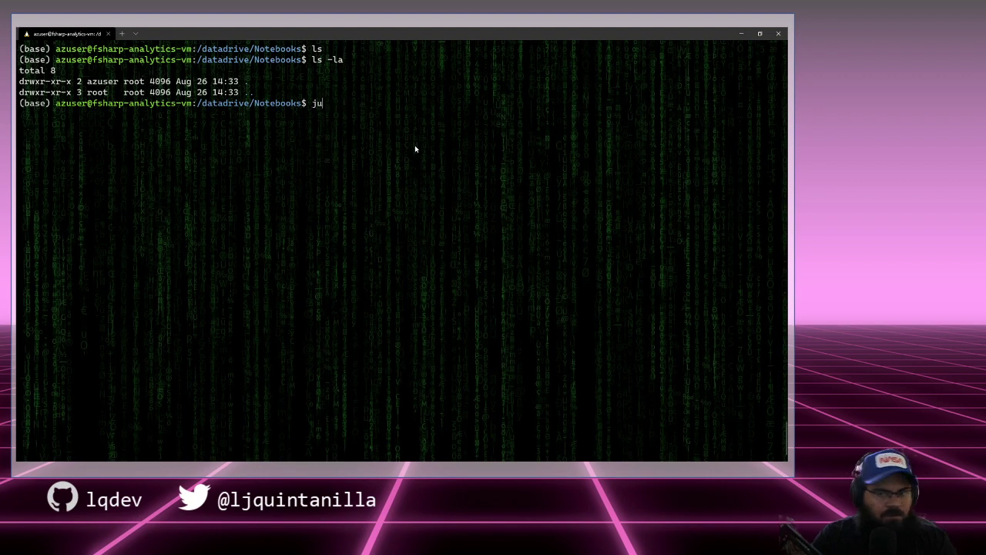
type("jupyute")
key("BackSpace")
key("BackSpace")
key("BackSpace")
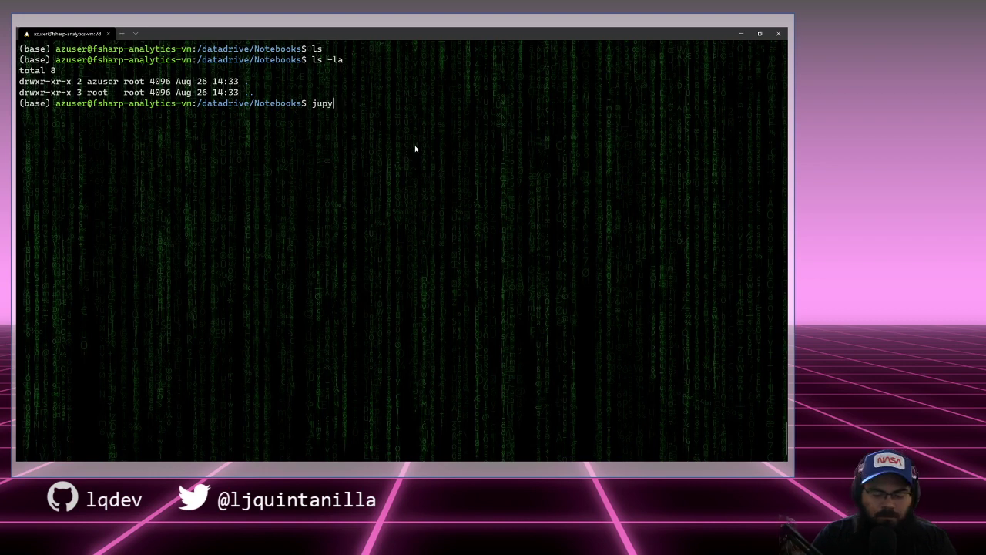
type("teer notebook")
key("BackSpace")
key("BackSpace")
key("BackSpace")
key("BackSpace")
key("BackSpace")
key("BackSpace")
key("BackSpace")
key("BackSpace")
key("BackSpace")
key("BackSpace")
key("BackSpace")
key("BackSpace")
key("BackSpace")
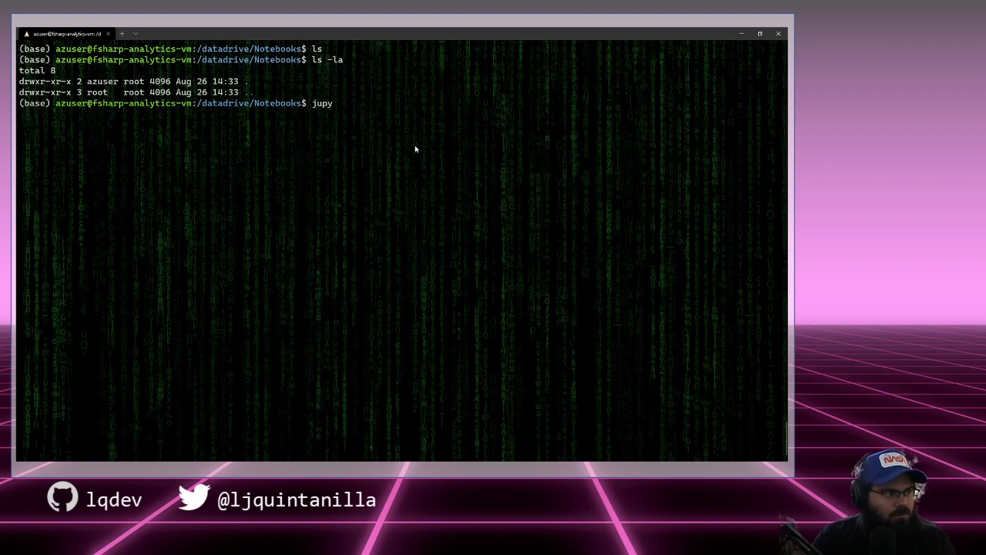
type("ter notebook")
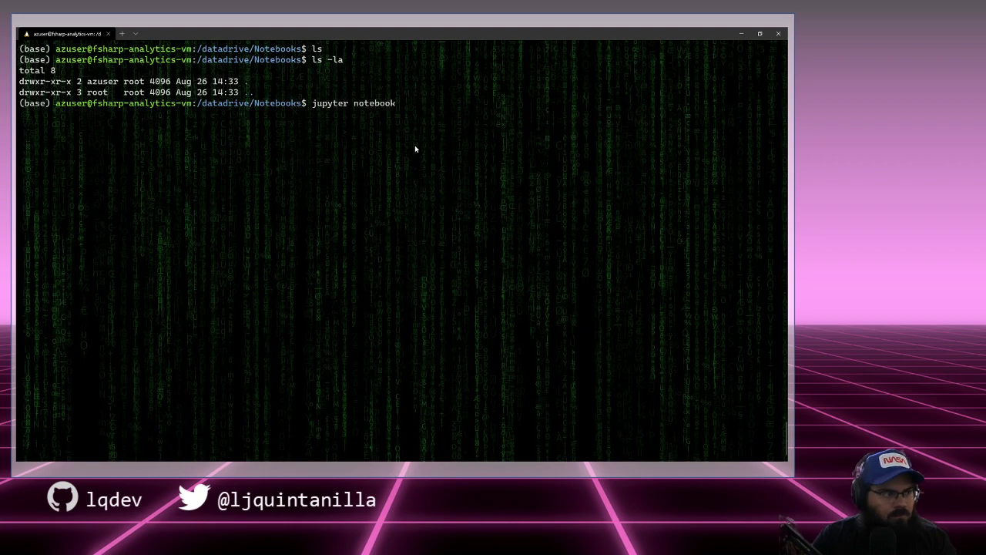
key("Return")
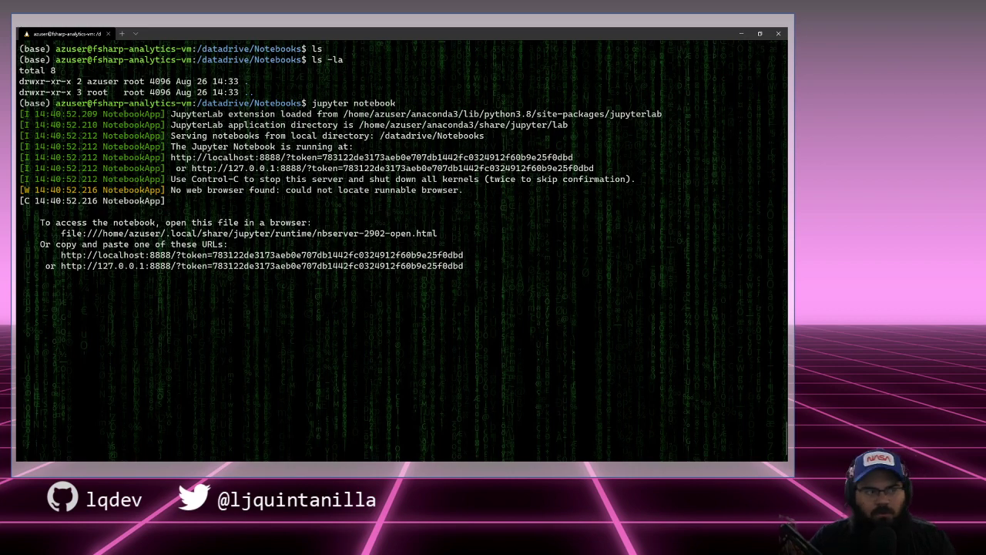
key("alt+Tab")
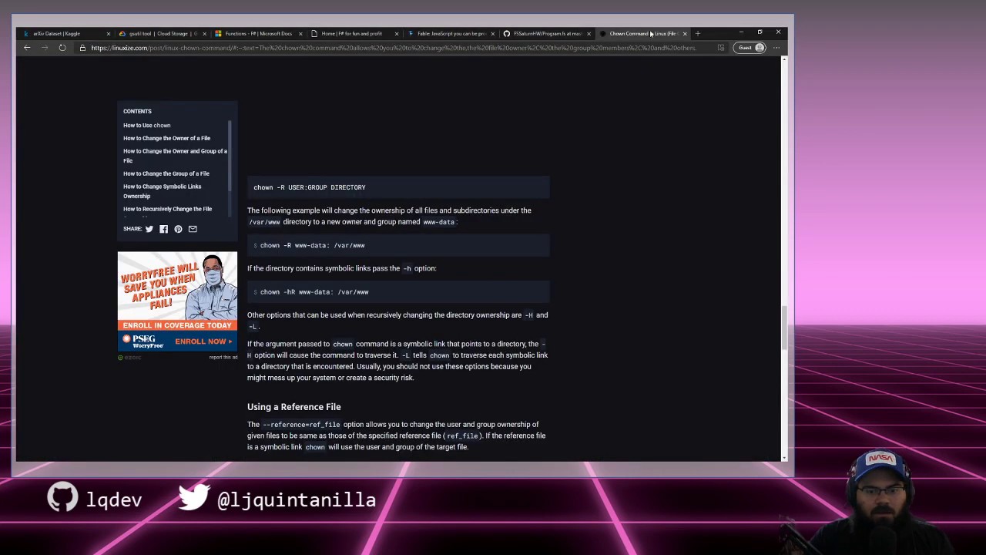
Step: Open localhost:8888 in a new browser tab
left_click(697, 34)
type("localhost:8")
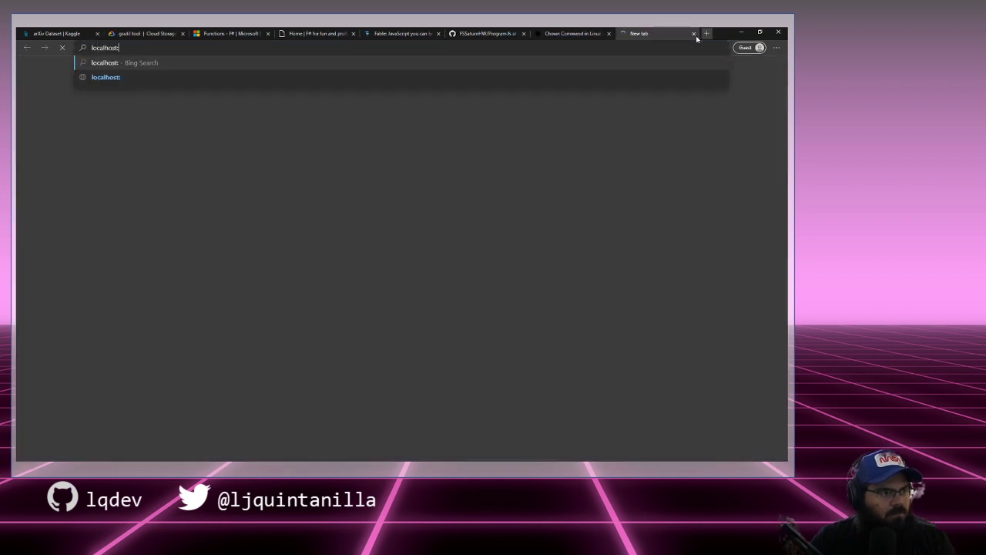
type("888")
key("Return")
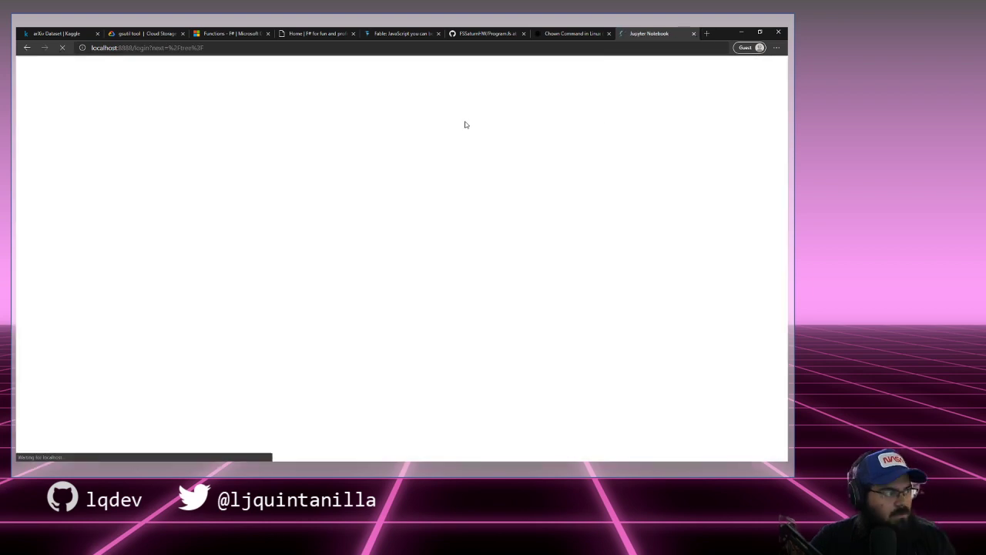
Step: Copy the login token from the Jupyter server log and log in with it
left_click(741, 34)
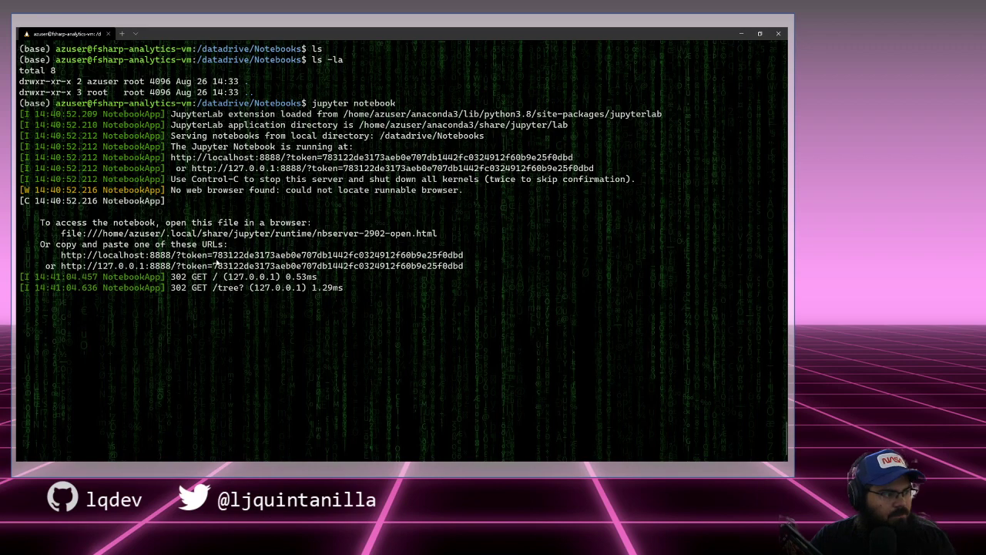
left_click_drag(218, 258, 463, 258)
right_click(462, 259)
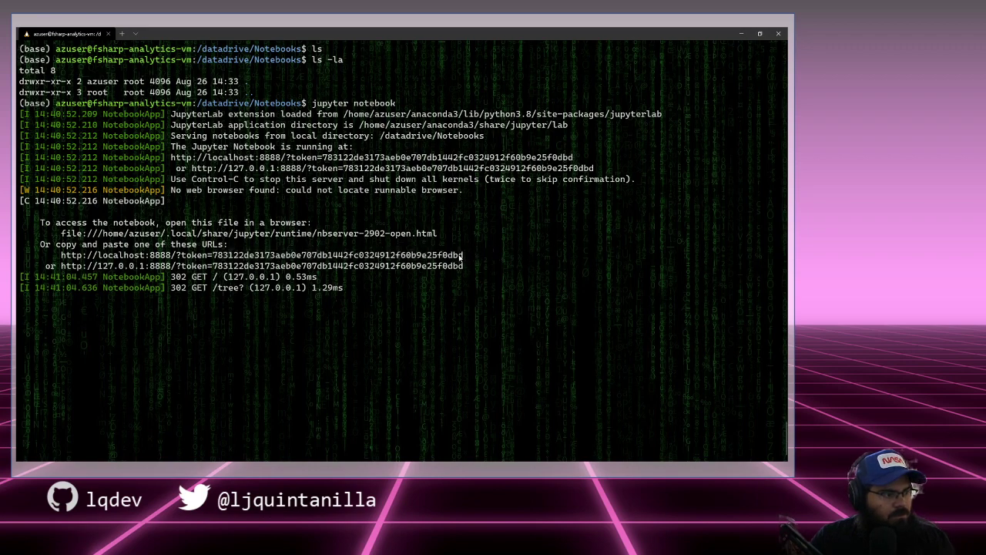
key("alt+Tab")
key("ctrl+v")
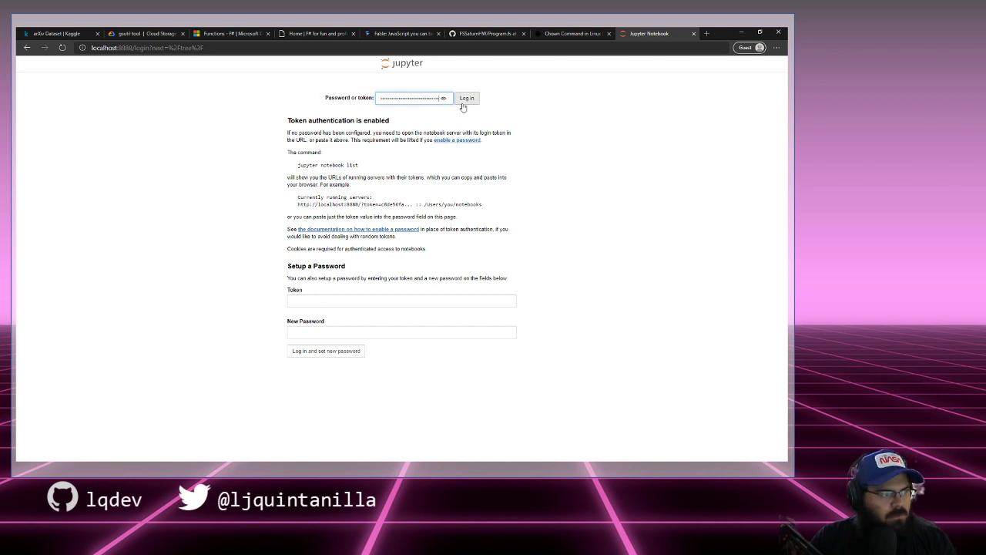
left_click(466, 98)
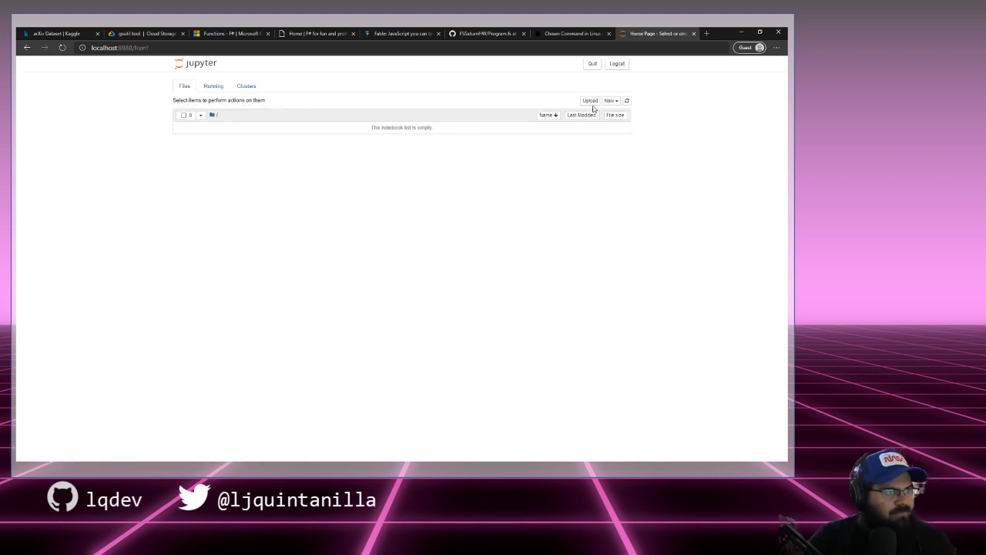
left_click(609, 100)
Step: Create a new .NET (F#) notebook from the New menu
left_click(601, 132)
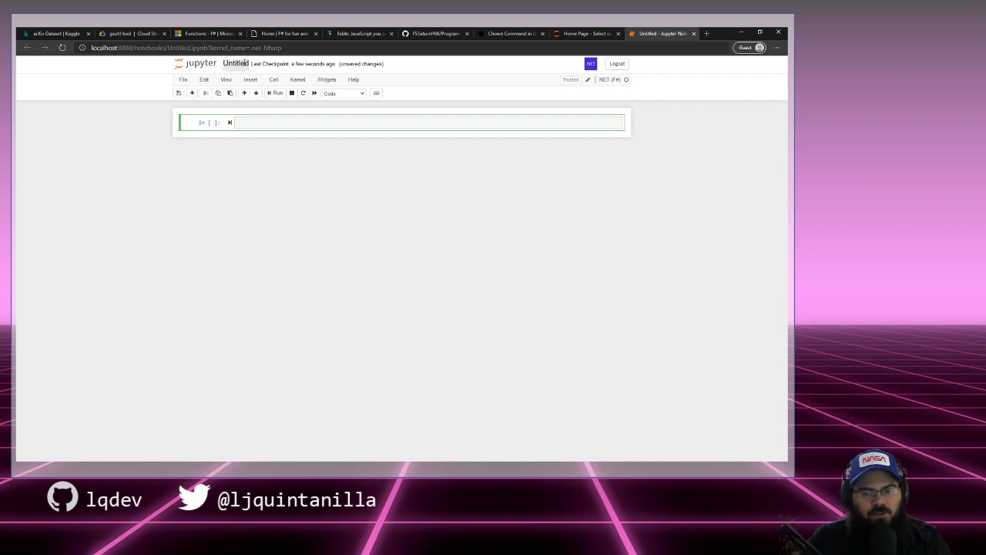
Step: Rename the untitled notebook to TestNotebook
left_click(246, 64)
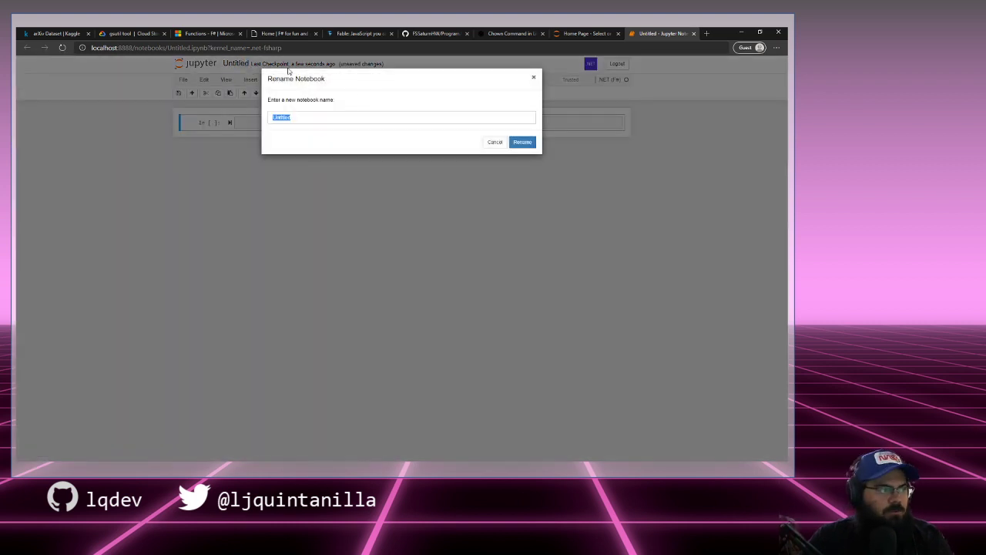
type("Tex")
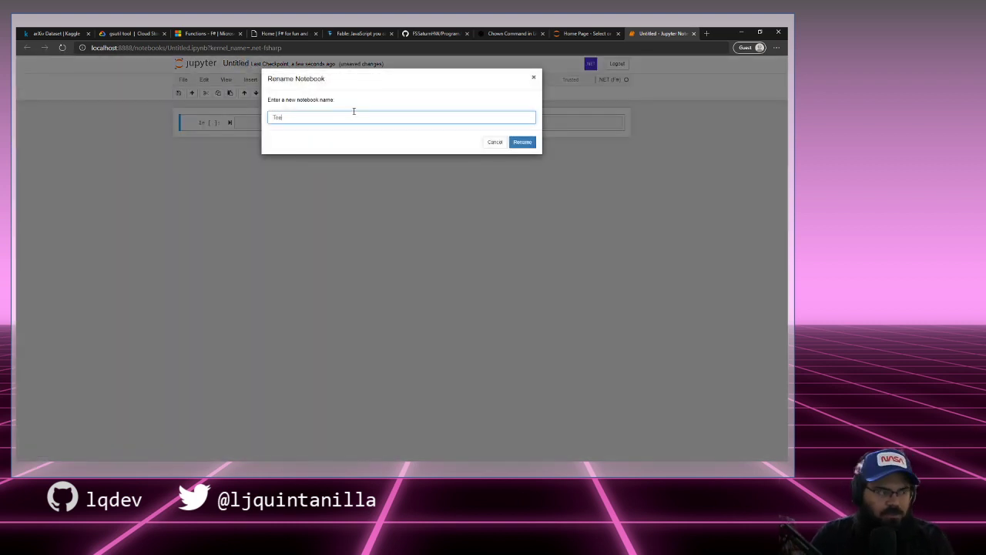
type("tN")
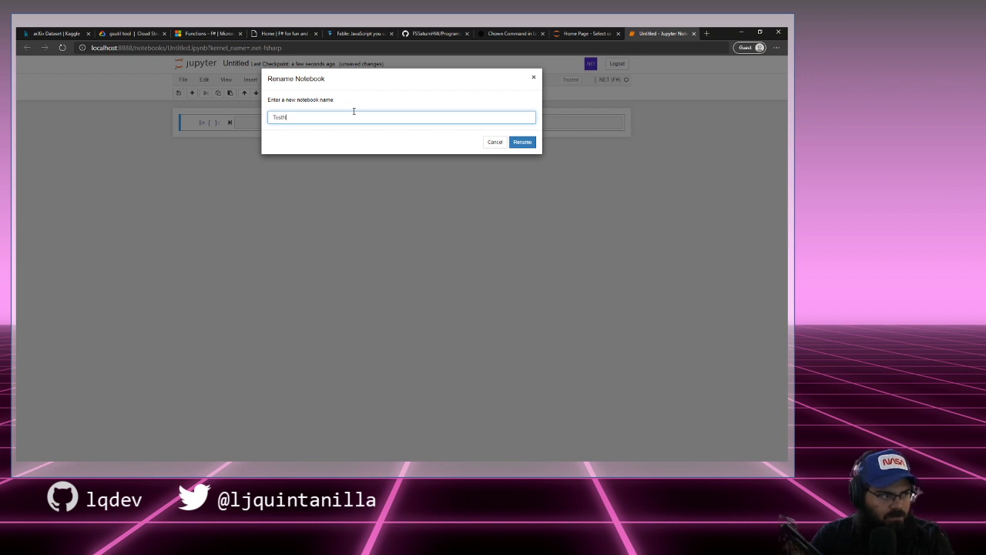
type("otebook")
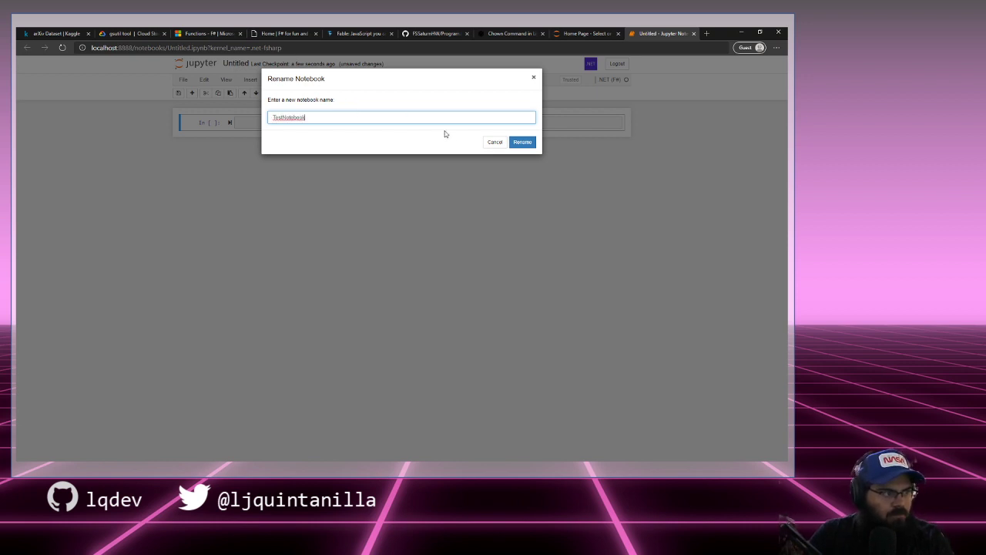
left_click(526, 144)
Step: Run a cell with let x = 1, start a print cell, then close the notebook tab
left_click(326, 125)
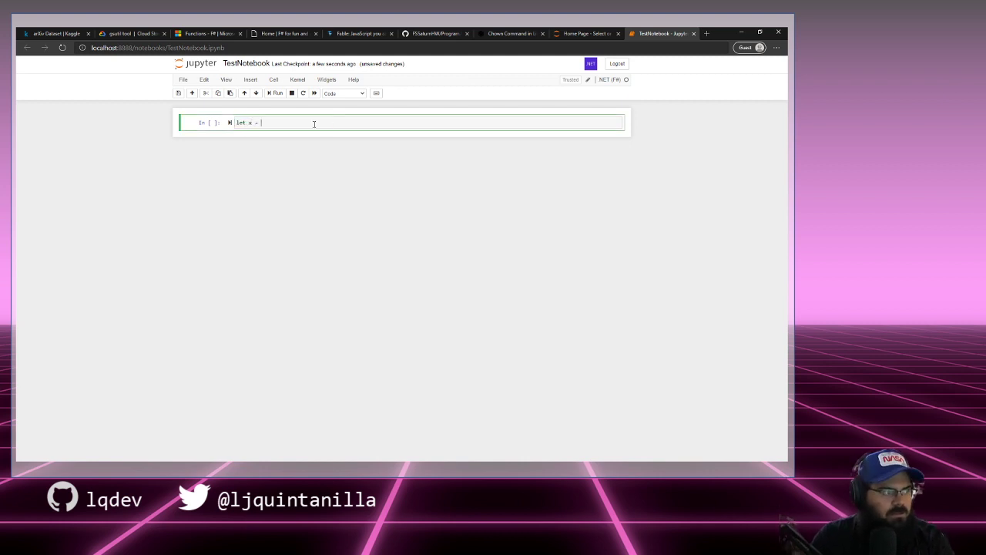
type("let x = 1")
key("Return")
type("pr")
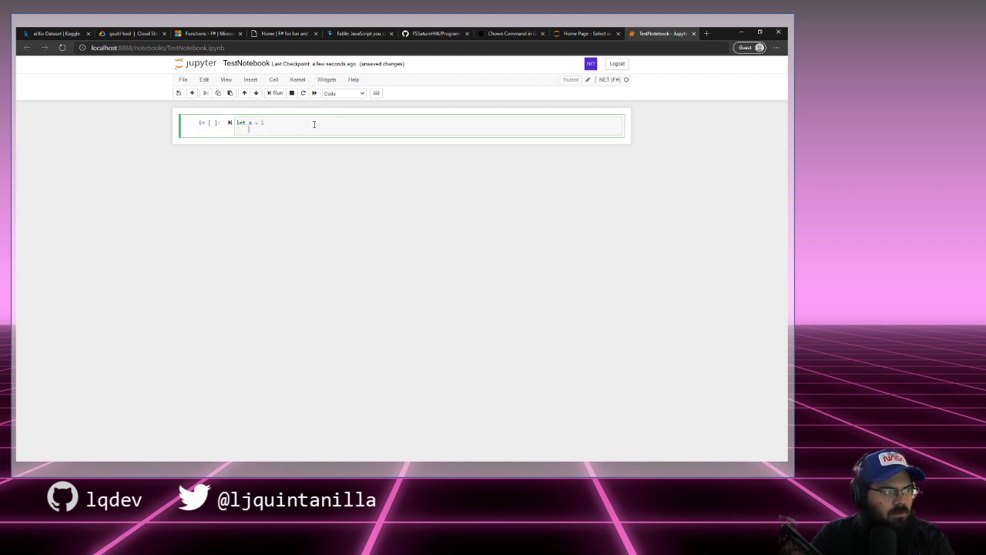
key("BackSpace")
key("shift+Return")
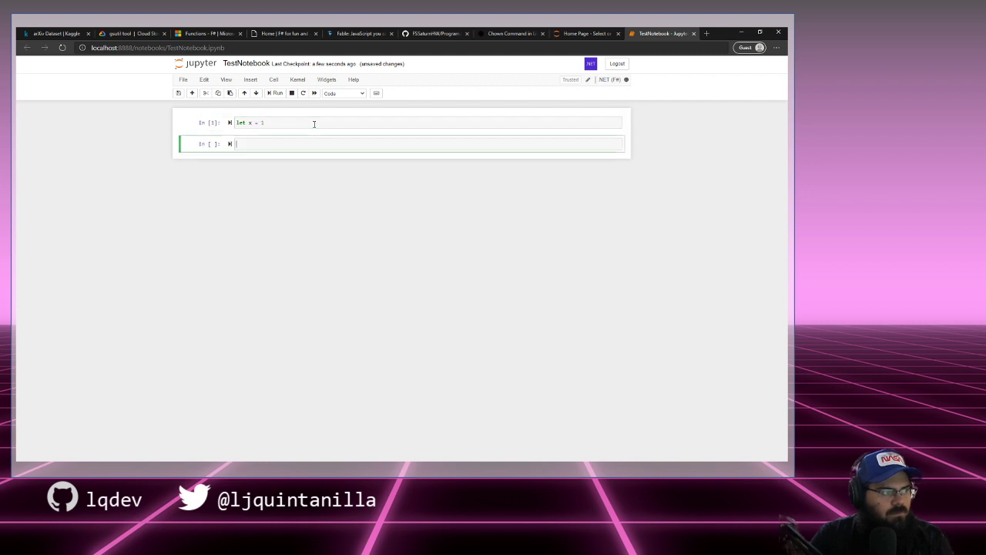
type("printfn \"%i\" x")
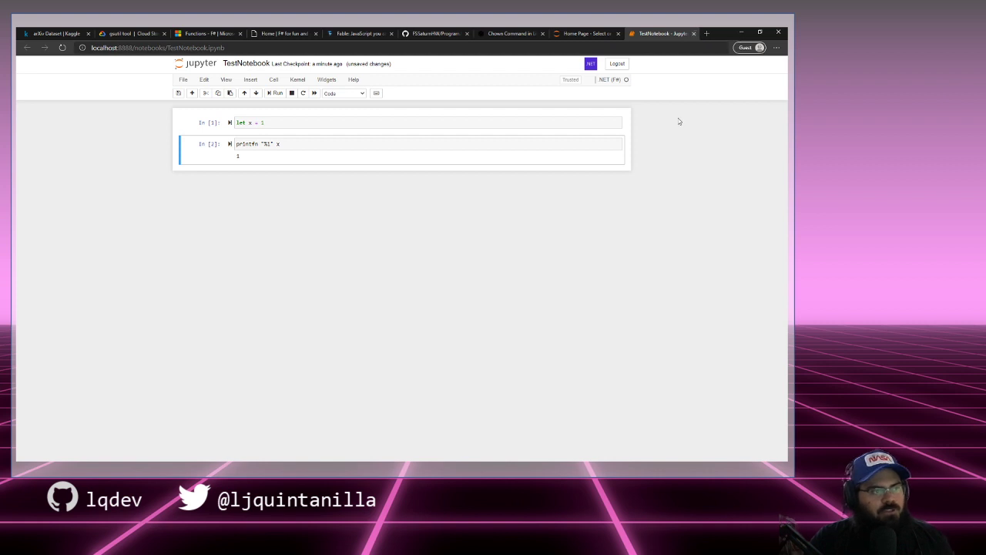
left_click(694, 33)
Step: Open the gsutil Quickstart link from the gsutil documentation in a new tab
left_click(141, 33)
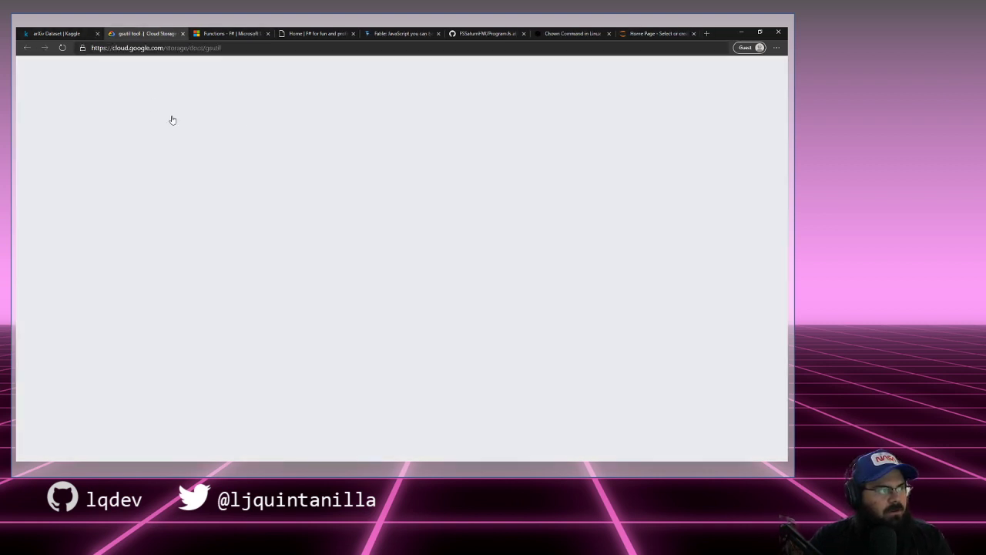
scroll(258, 197, "down", 3)
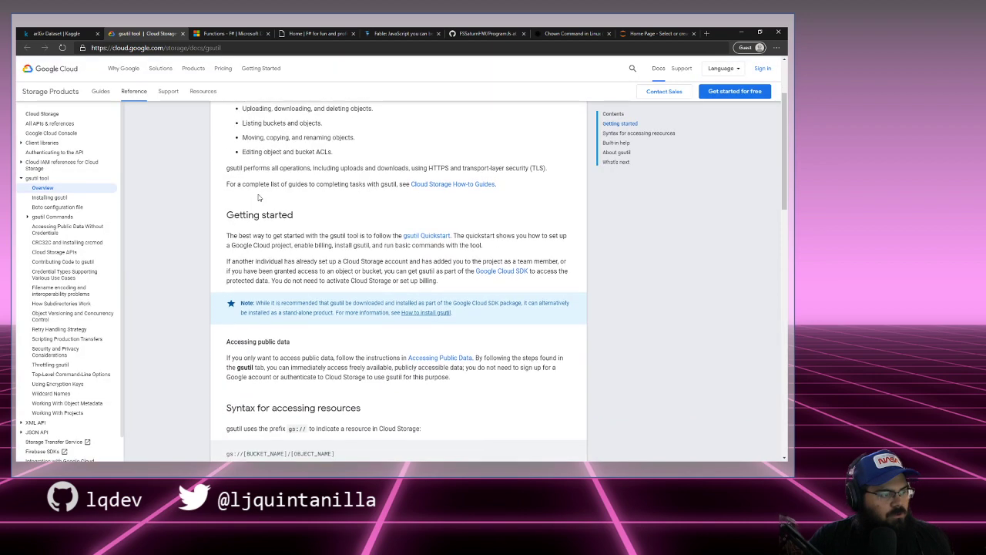
scroll(258, 196, "up", 2)
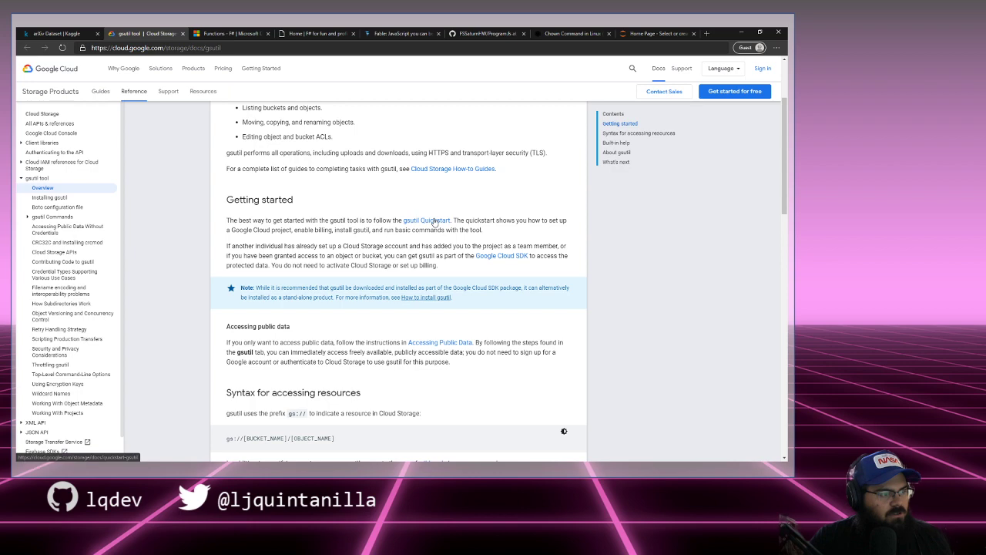
right_click(435, 222)
left_click(452, 226)
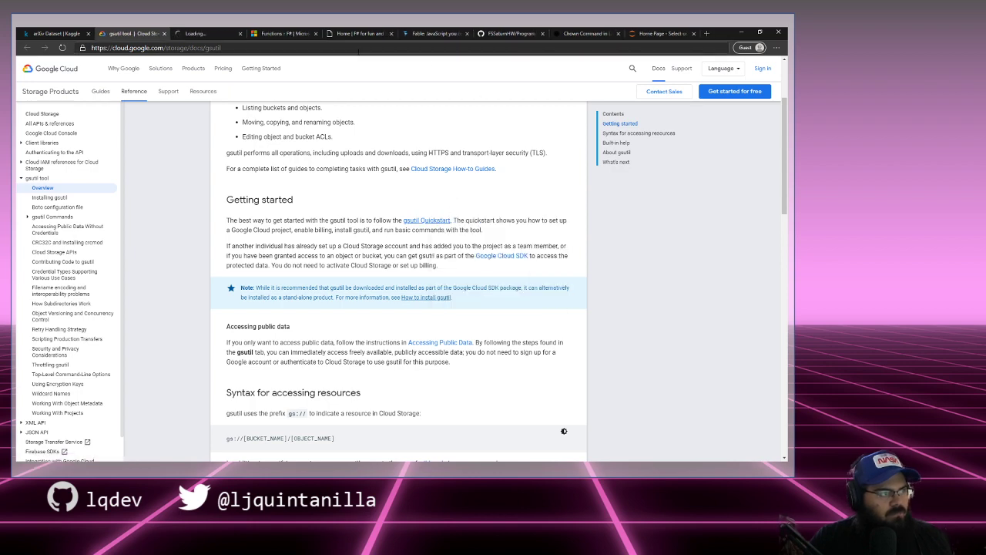
scroll(264, 130, "down", 7)
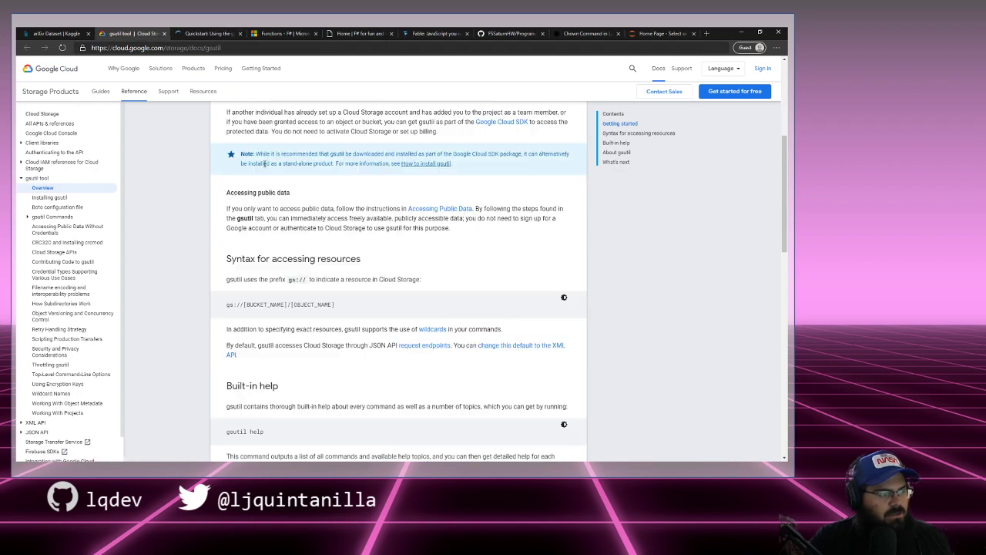
left_click(222, 37)
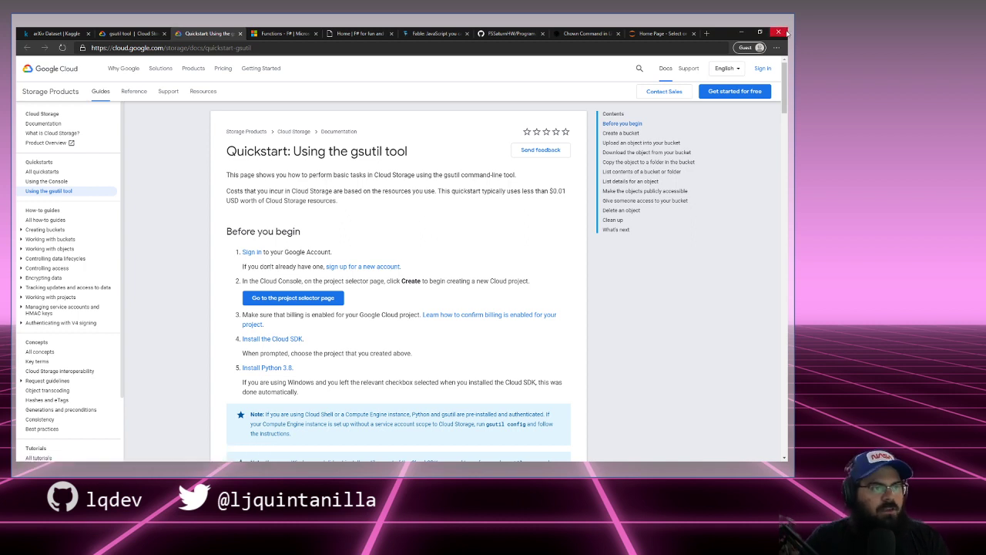
Step: Check the Jupyter, chown, FSSaturnHW GitHub and Fable tabs, then return to the gsutil Quickstart
left_click(661, 33)
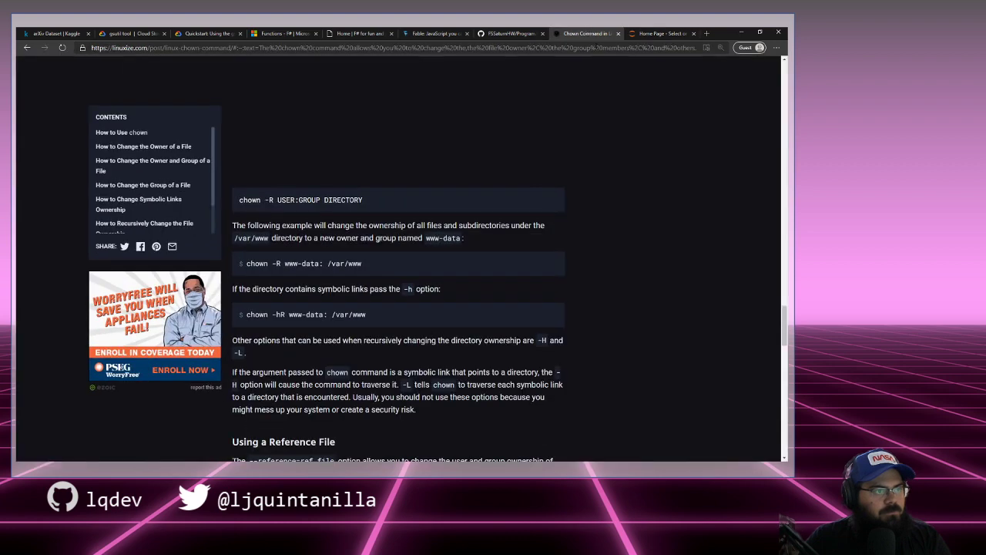
left_click(586, 33)
left_click(508, 33)
left_click(435, 33)
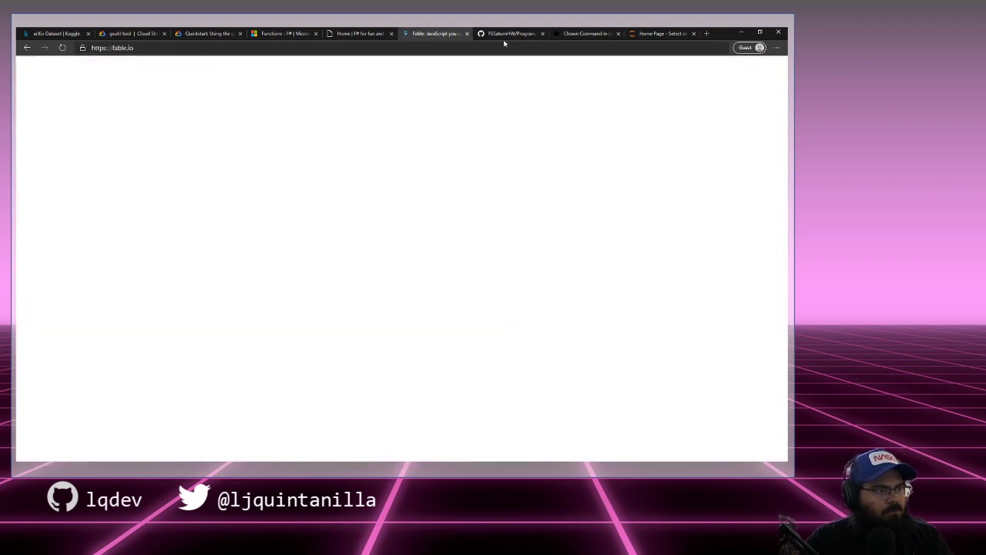
left_click(643, 37)
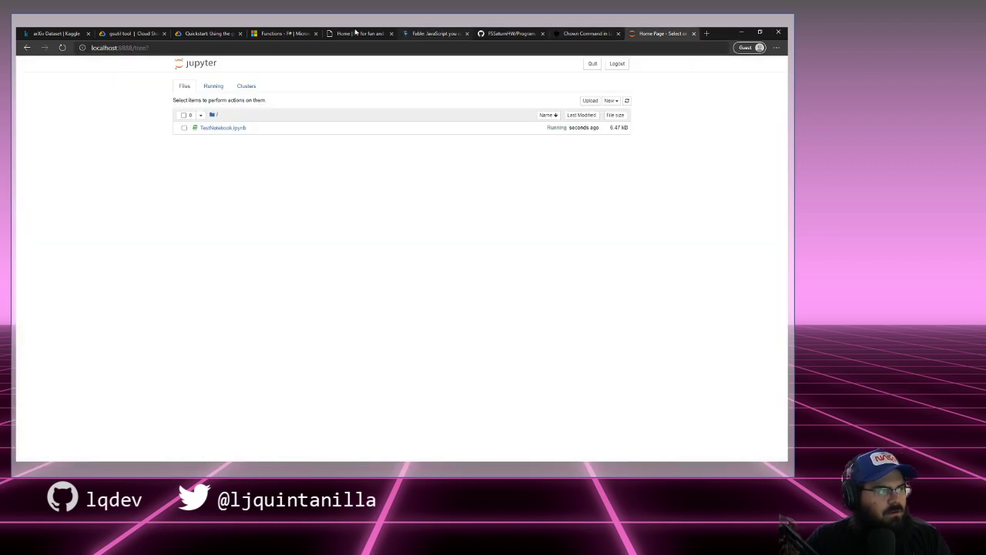
left_click(204, 33)
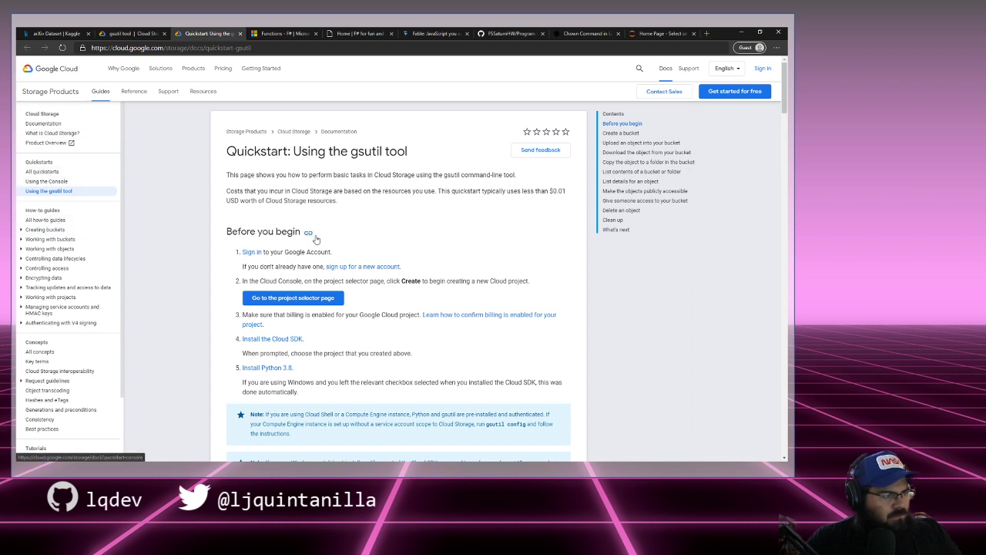
Step: Read through the gsutil Quickstart and open 'Quickstart: Using the Console' from the sidebar
scroll(260, 257, "down", 3)
scroll(260, 256, "down", 2)
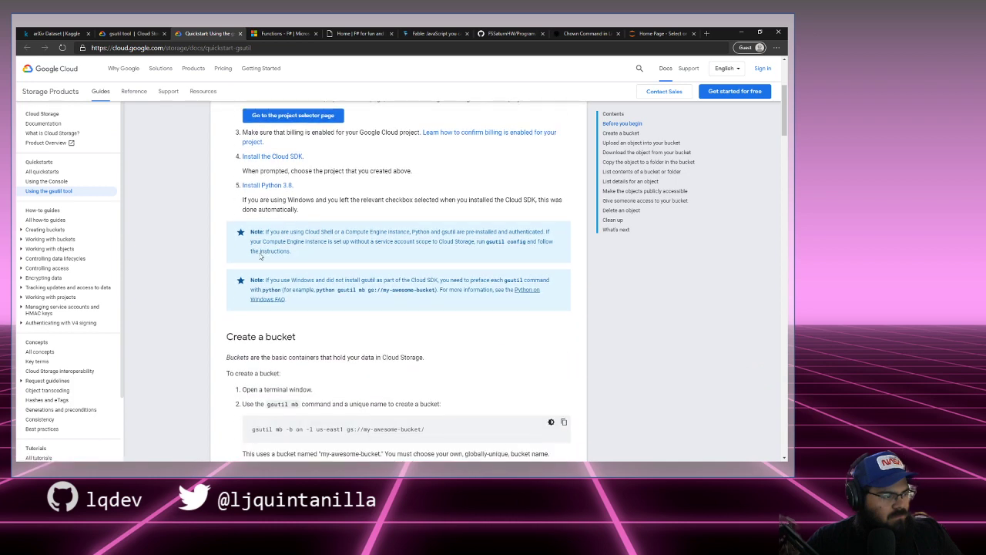
scroll(222, 259, "down", 6)
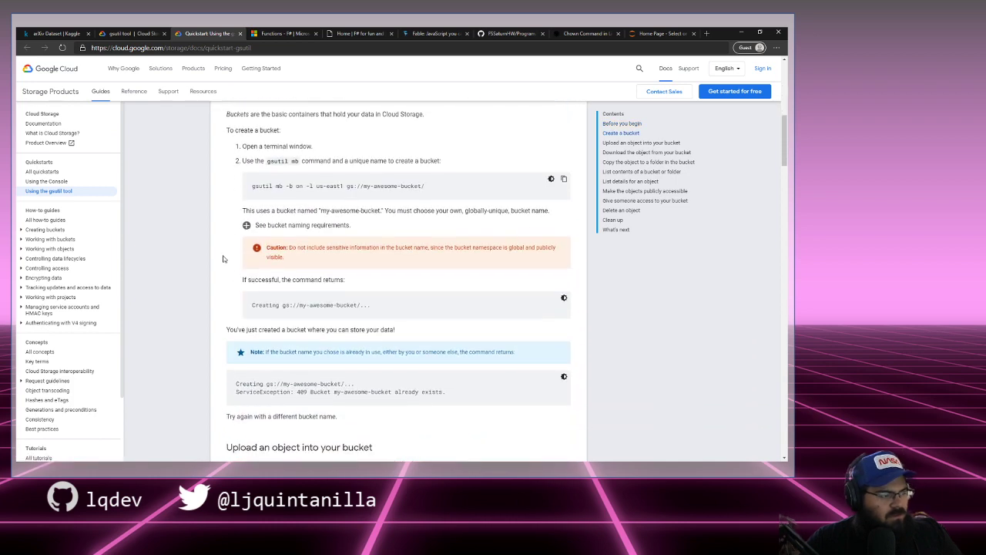
scroll(223, 259, "down", 7)
scroll(222, 259, "down", 7)
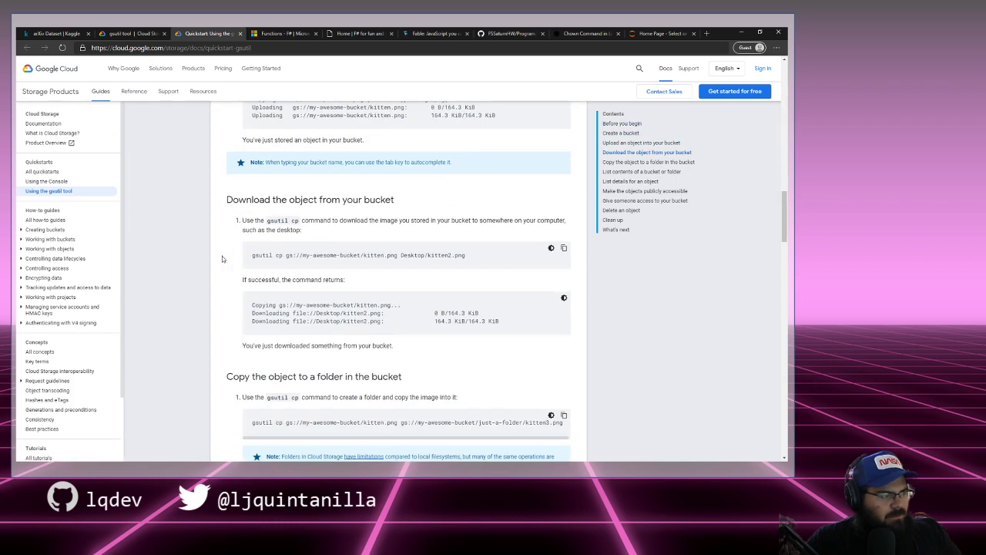
scroll(222, 258, "up", 3)
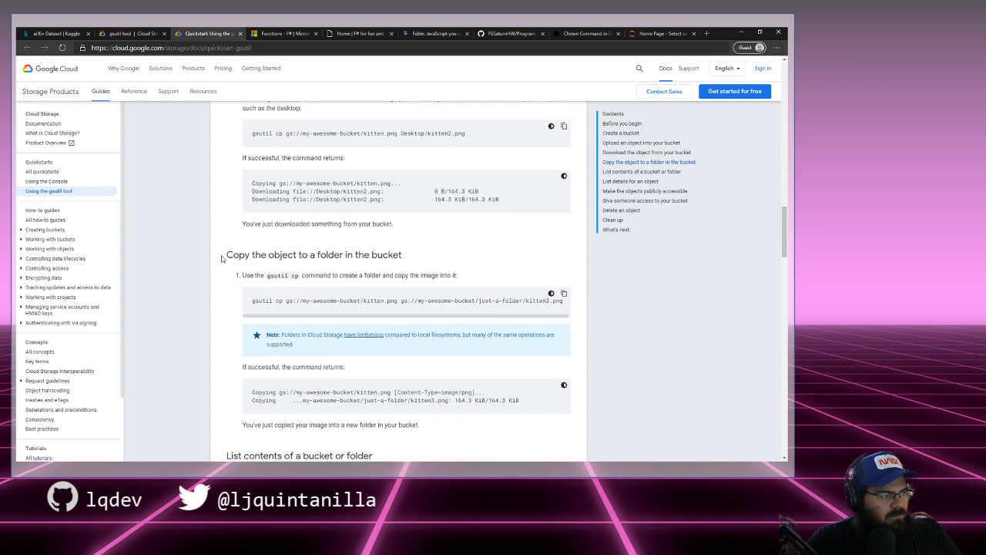
scroll(221, 259, "down", 3)
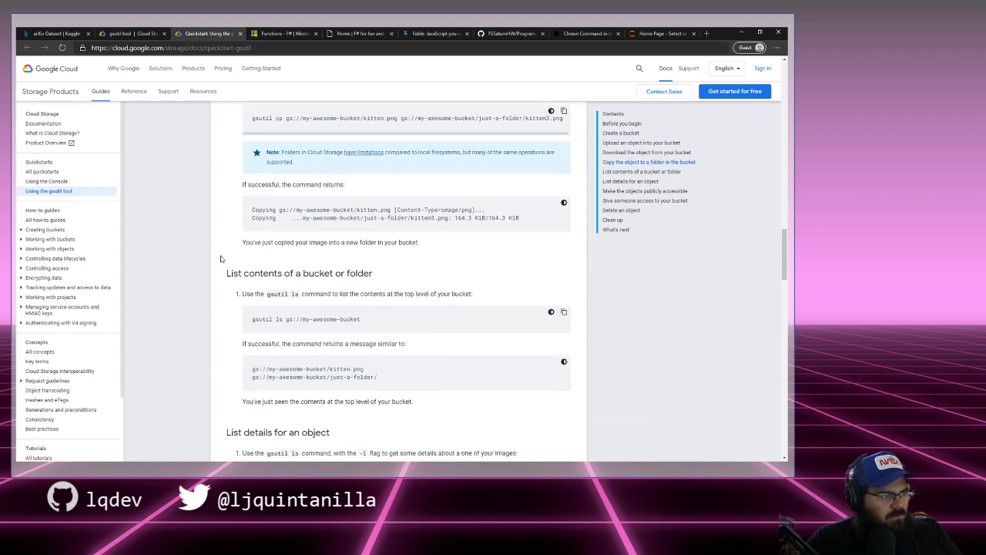
scroll(220, 259, "down", 5)
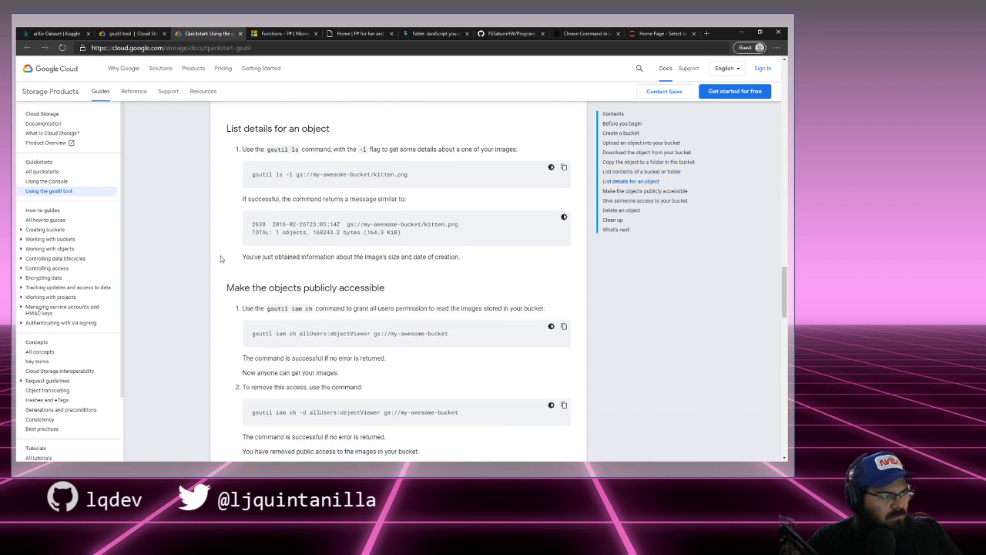
scroll(220, 255, "down", 4)
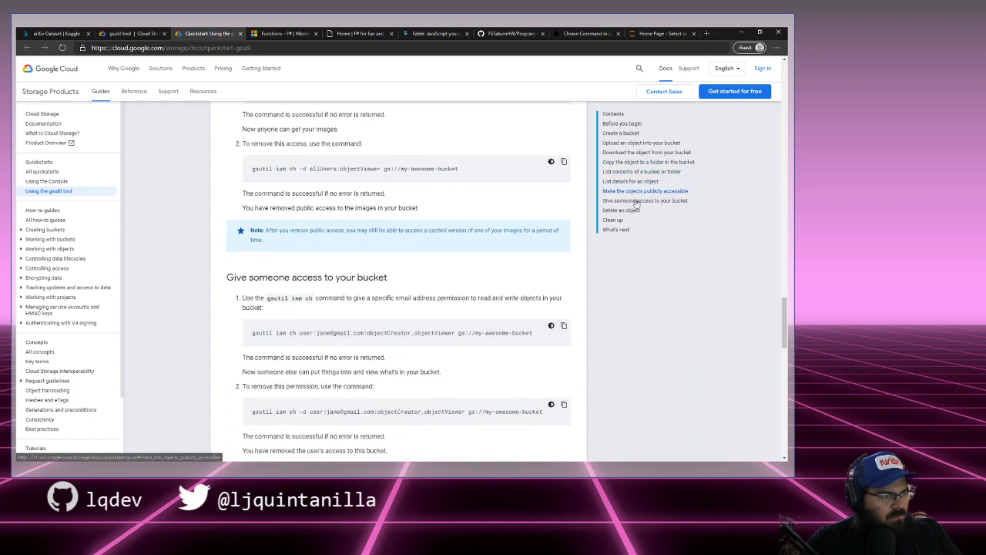
left_click(55, 184)
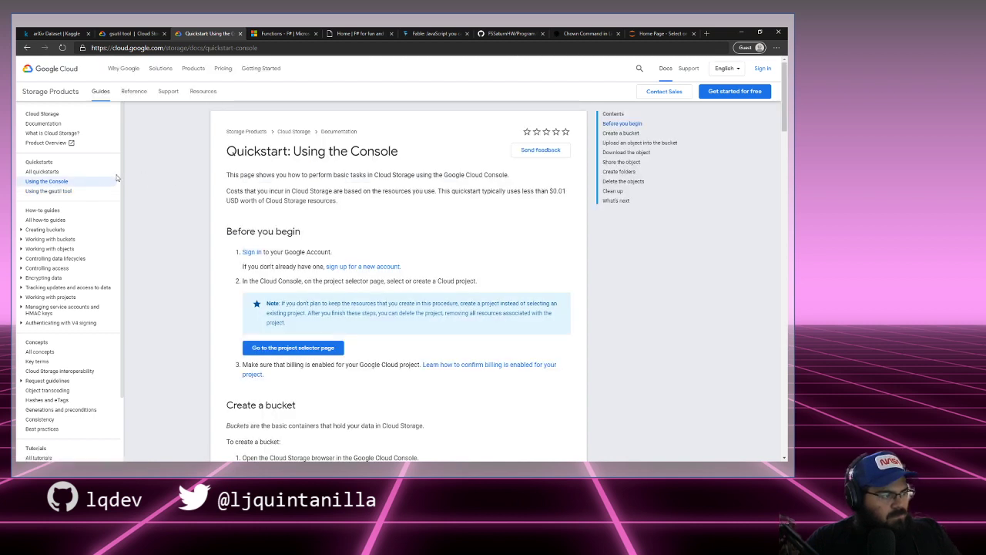
Step: Return to the gsutil quickstart, zoom to 125%, and open Cloud Storage's Documentation overview
left_click(90, 191)
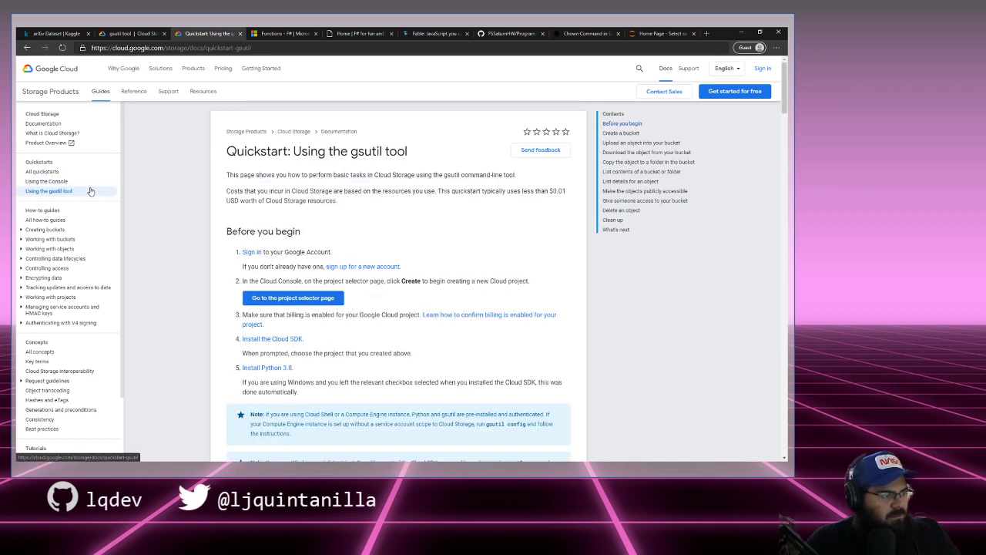
scroll(193, 195, "down", 2)
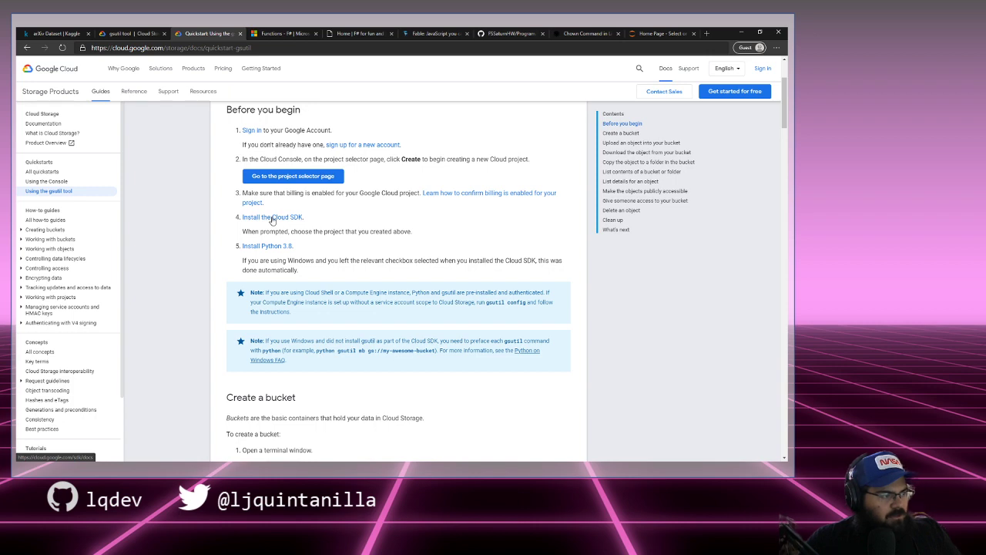
scroll(220, 223, "down", 1)
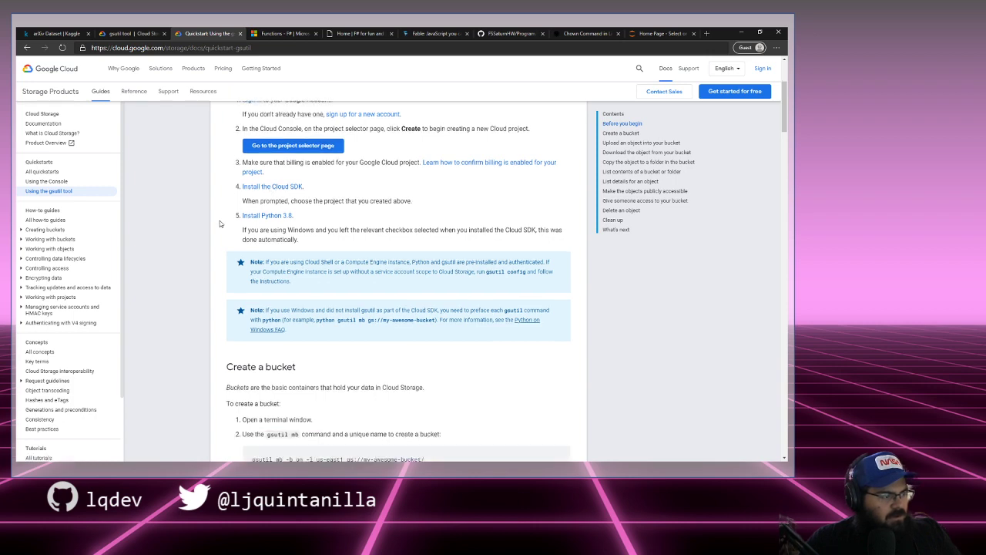
scroll(220, 223, "up", 3)
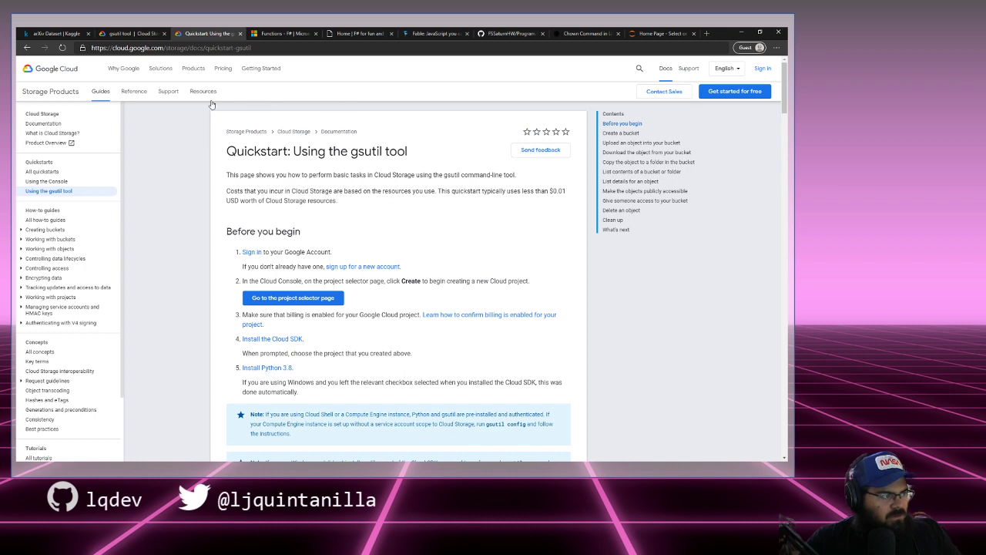
scroll(78, 242, "down", 1)
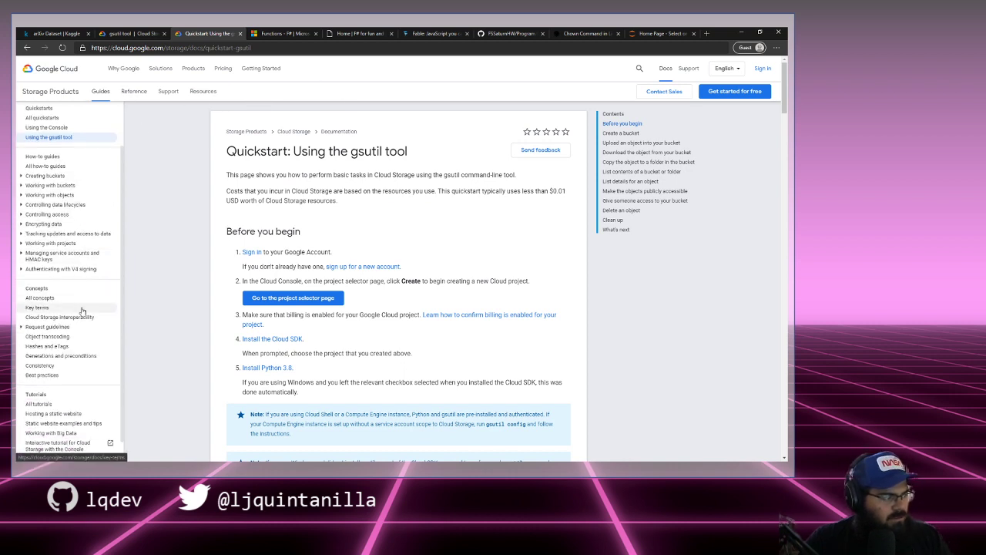
key("ctrl+plus")
key("ctrl+plus")
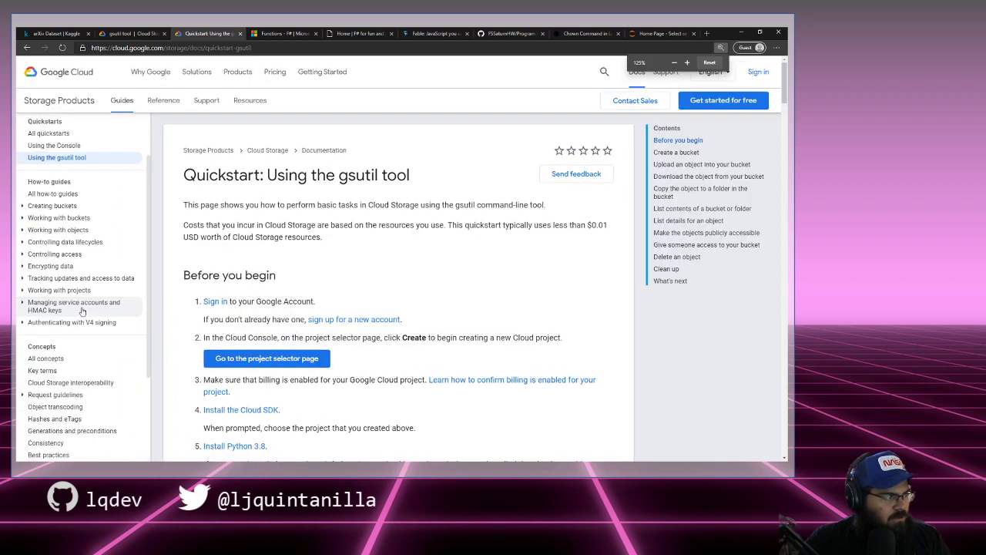
scroll(66, 232, "up", 2)
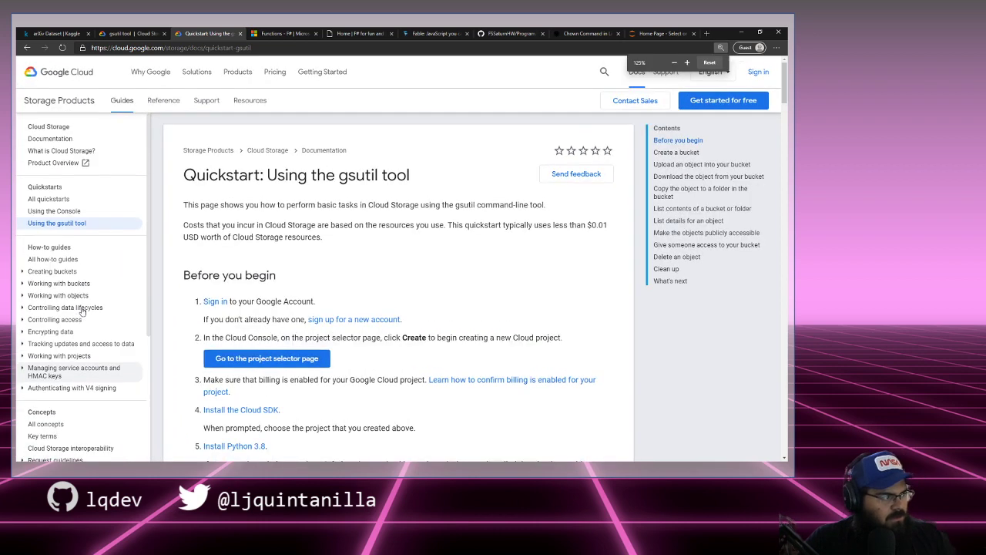
left_click(61, 141)
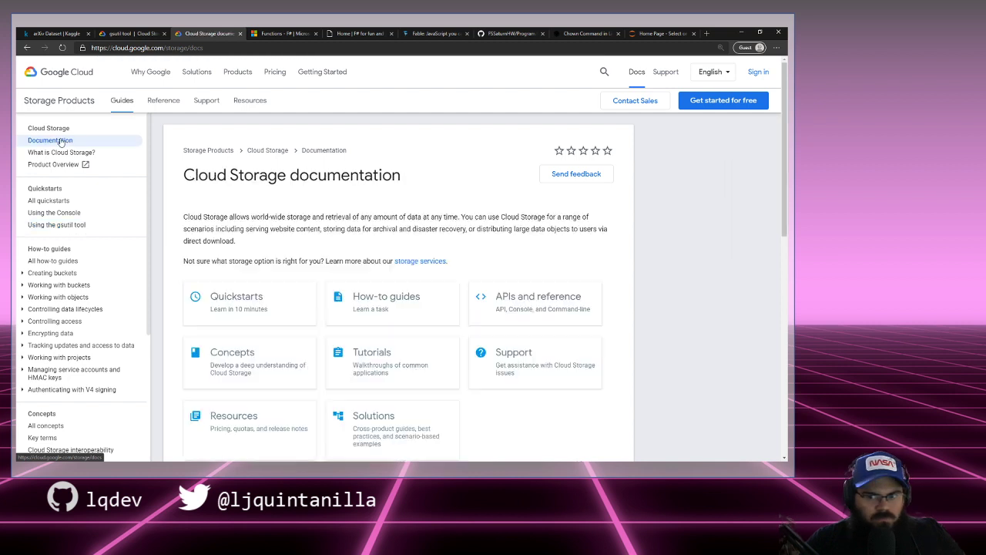
Step: Open the gsutil command-line quickstart, then its Install the Cloud SDK link in a new tab
left_click(277, 301)
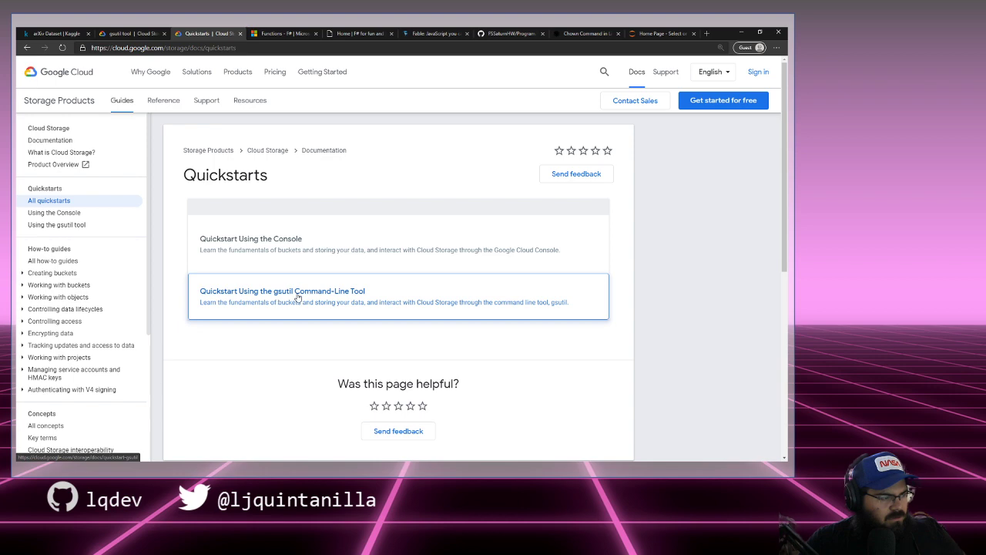
left_click(298, 297)
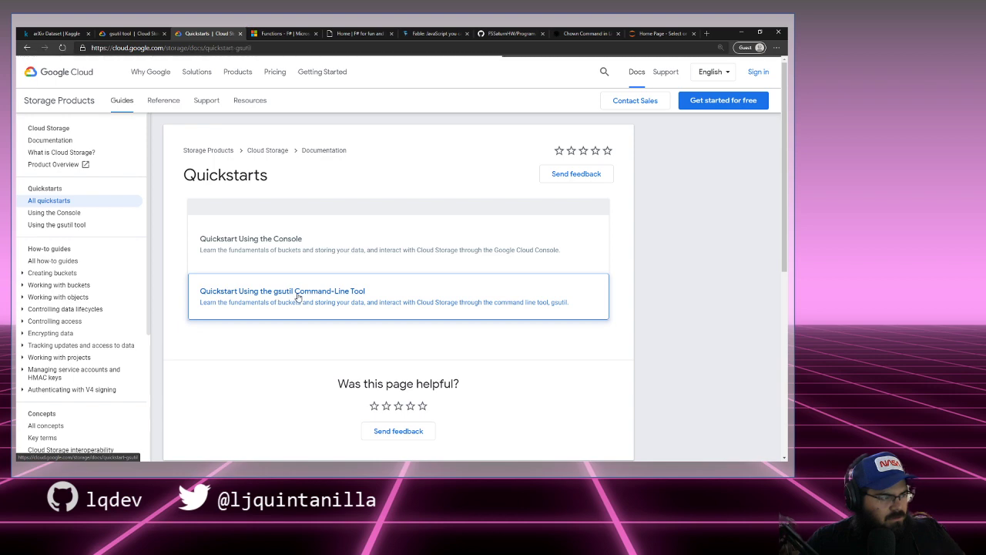
scroll(298, 297, "down", 5)
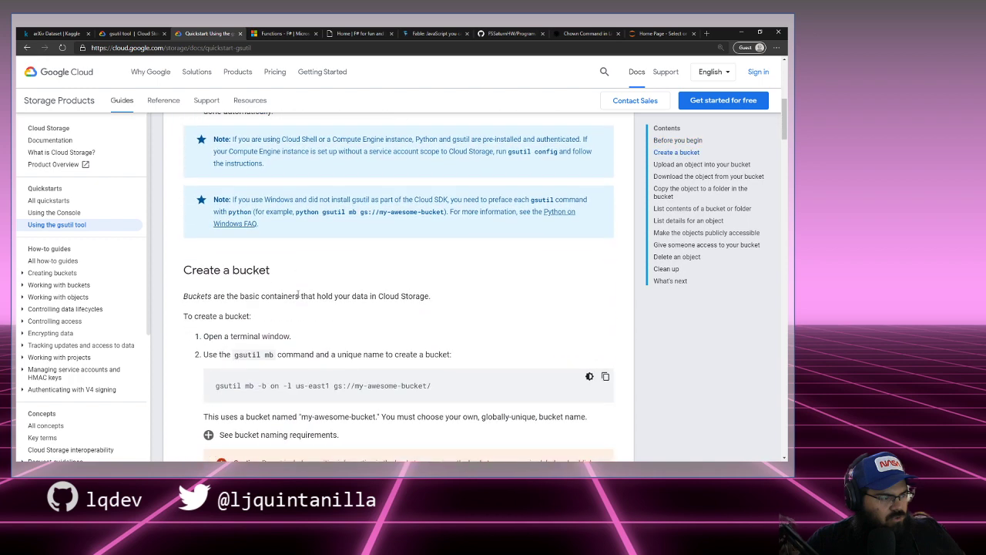
scroll(297, 296, "up", 3)
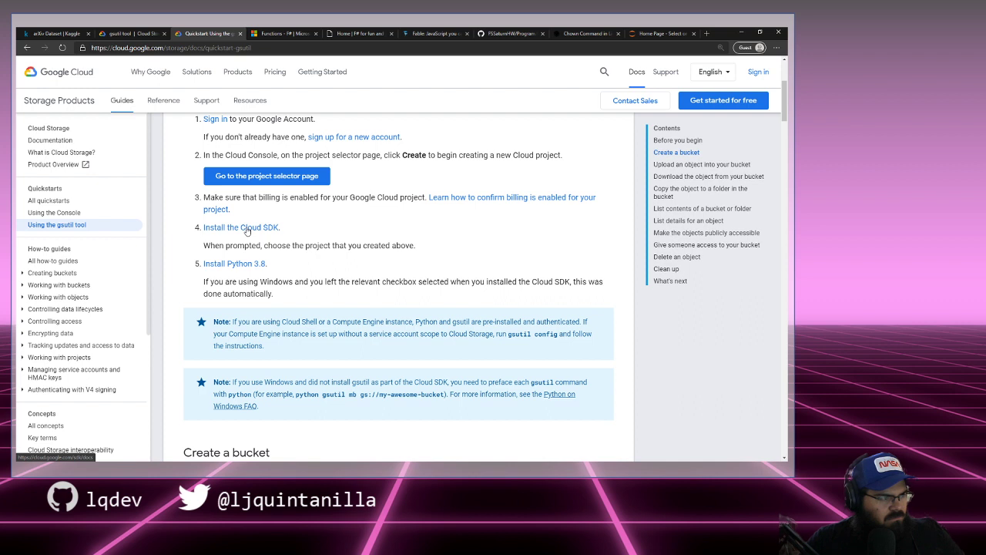
middle_click(266, 229)
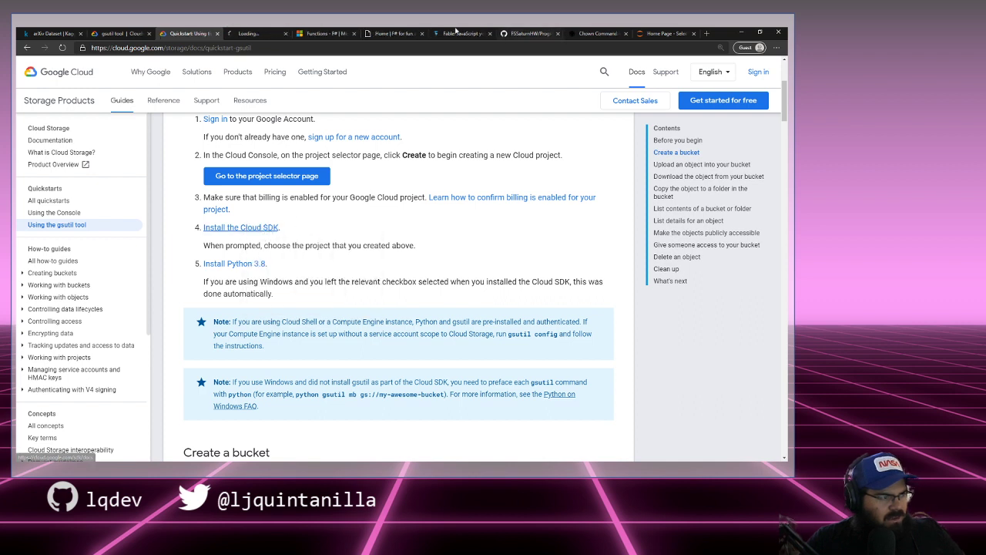
left_click(258, 33)
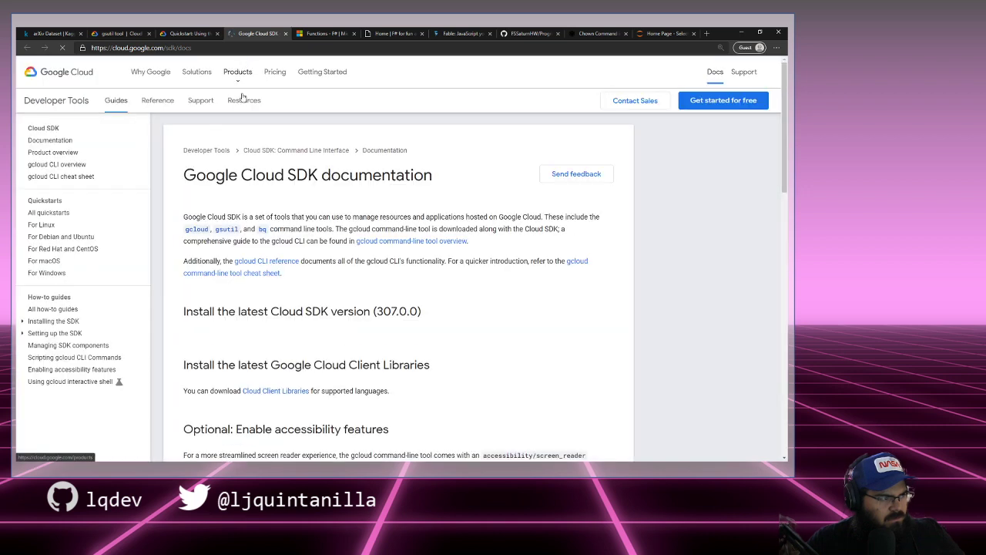
Step: Copy the Debian/Ubuntu Cloud SDK package-source echo command, then return to the Jupyter Home tab
left_click_drag(236, 217, 571, 218)
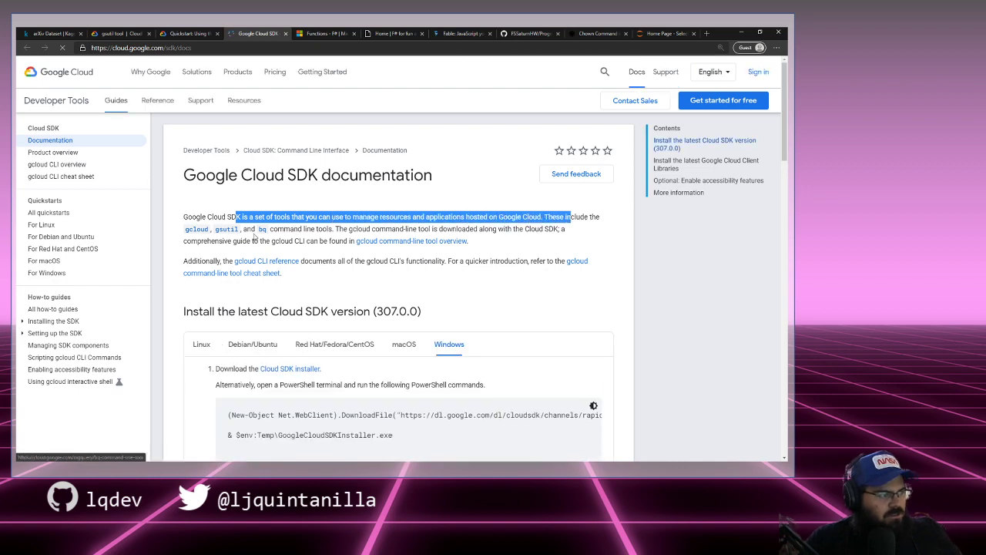
scroll(502, 261, "down", 2)
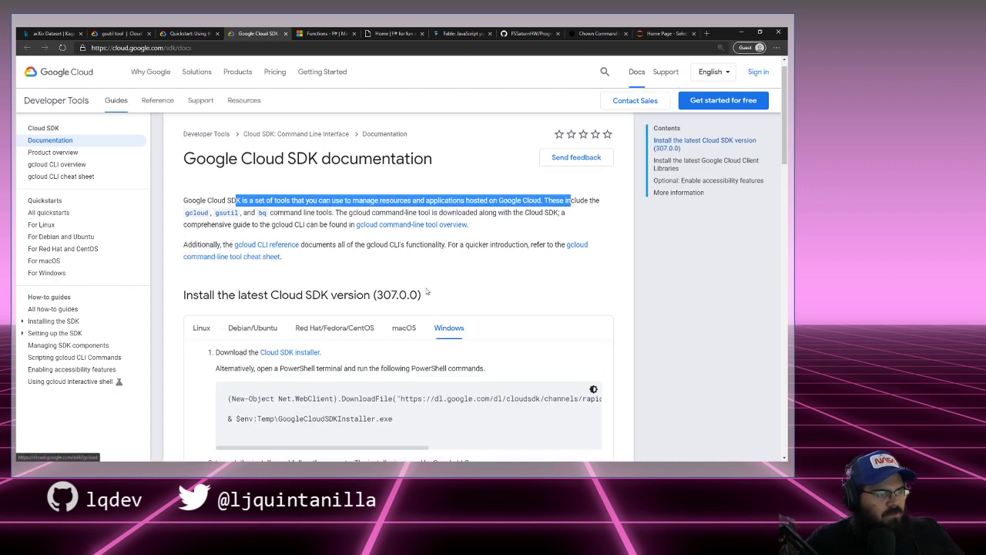
left_click(256, 229)
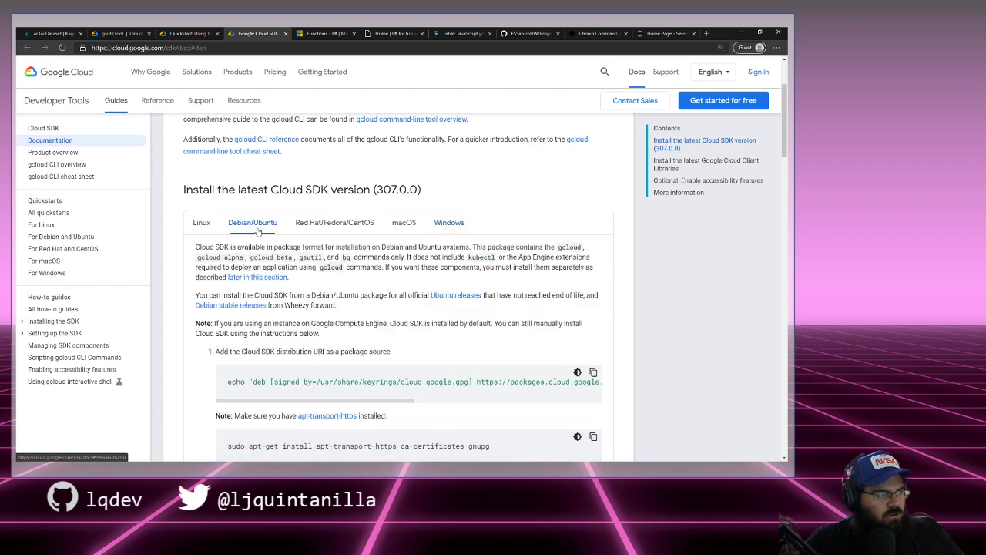
scroll(327, 239, "down", 1)
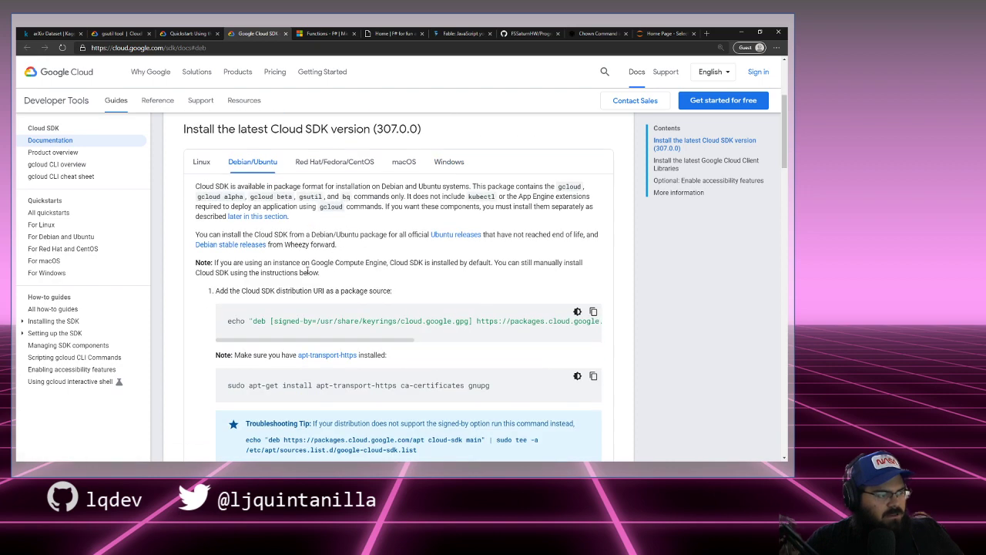
scroll(307, 271, "down", 2)
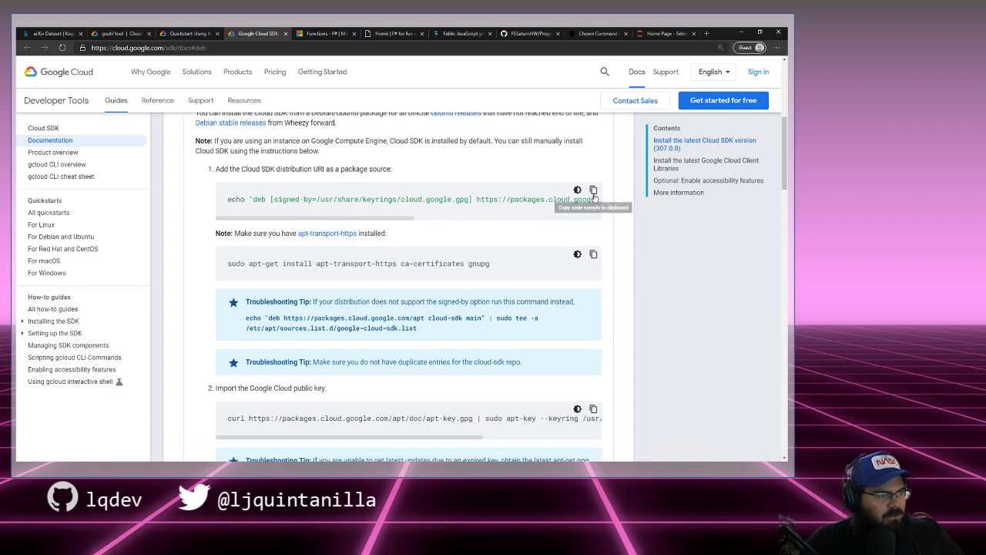
left_click(594, 192)
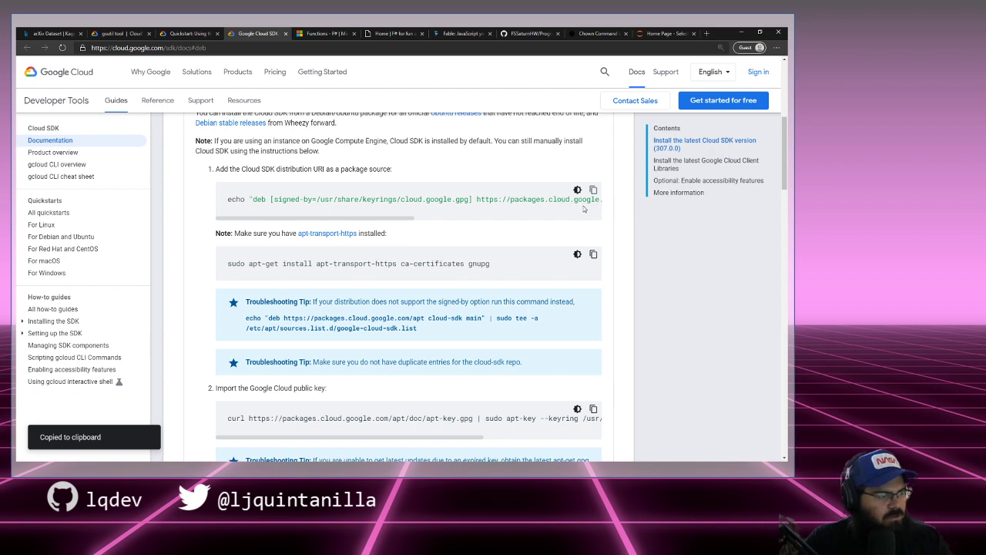
scroll(583, 208, "down", 1)
scroll(580, 212, "up", 1)
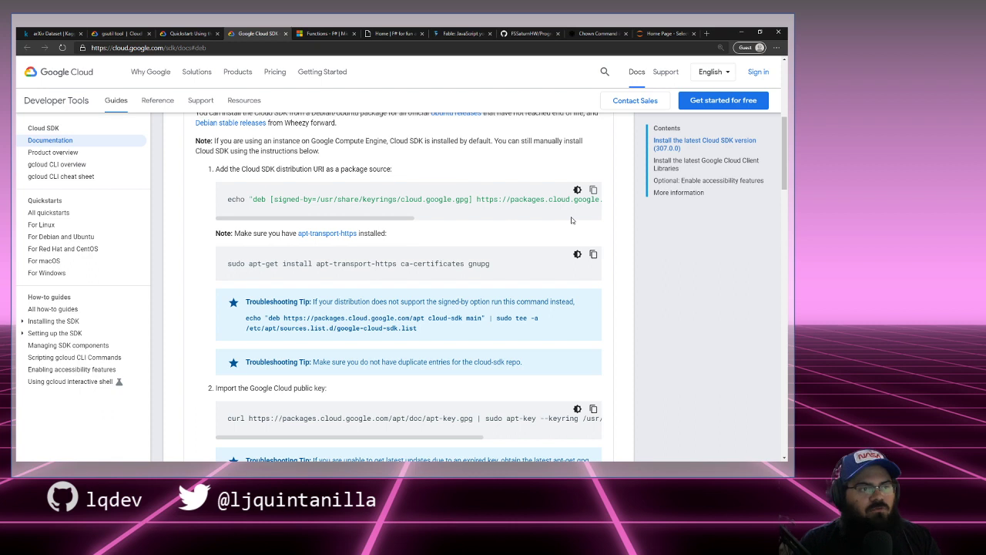
left_click(666, 33)
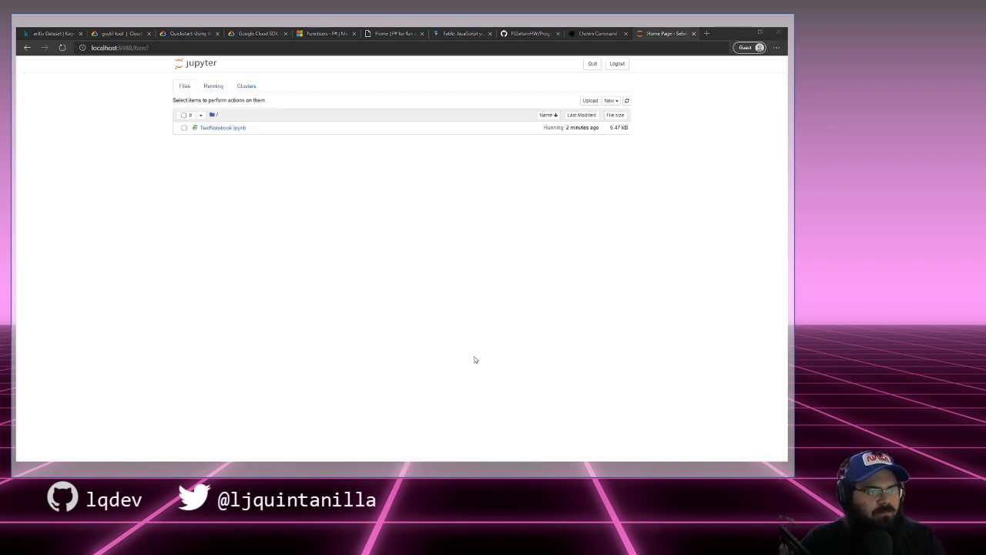
Step: Scroll back in Windows Terminal to review the ssh -L 8888:localhost:8888 login, then return to the browser
key("alt+Tab")
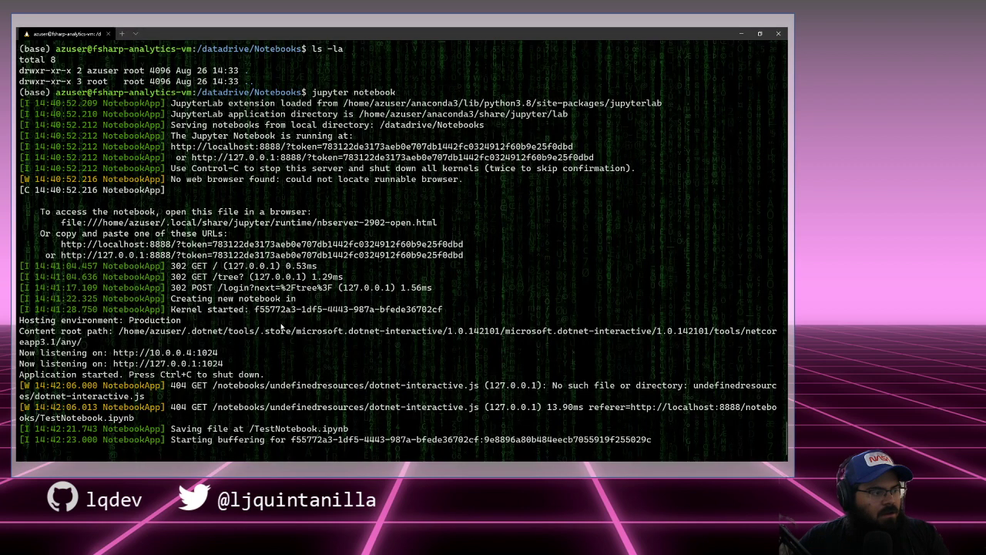
scroll(282, 327, "up", 12)
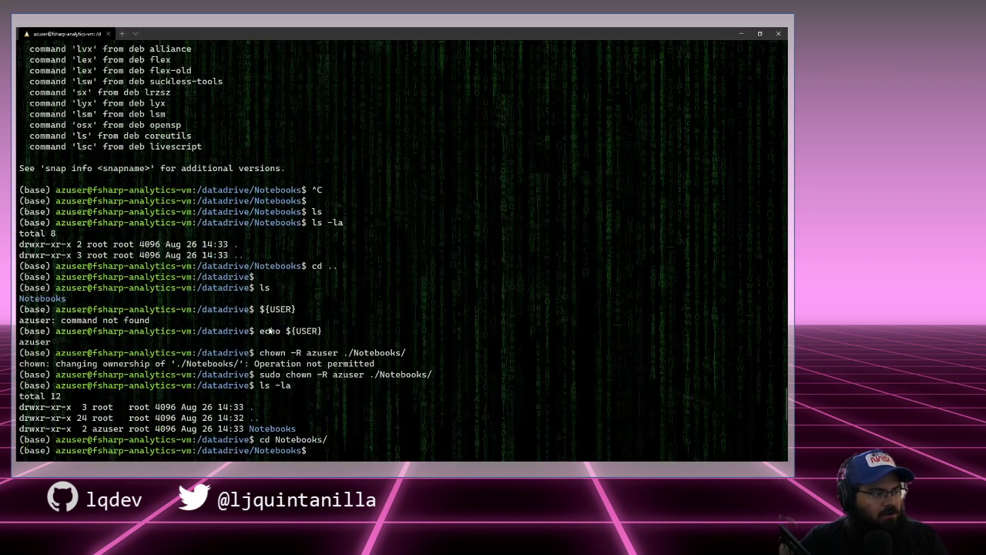
scroll(269, 330, "up", 12)
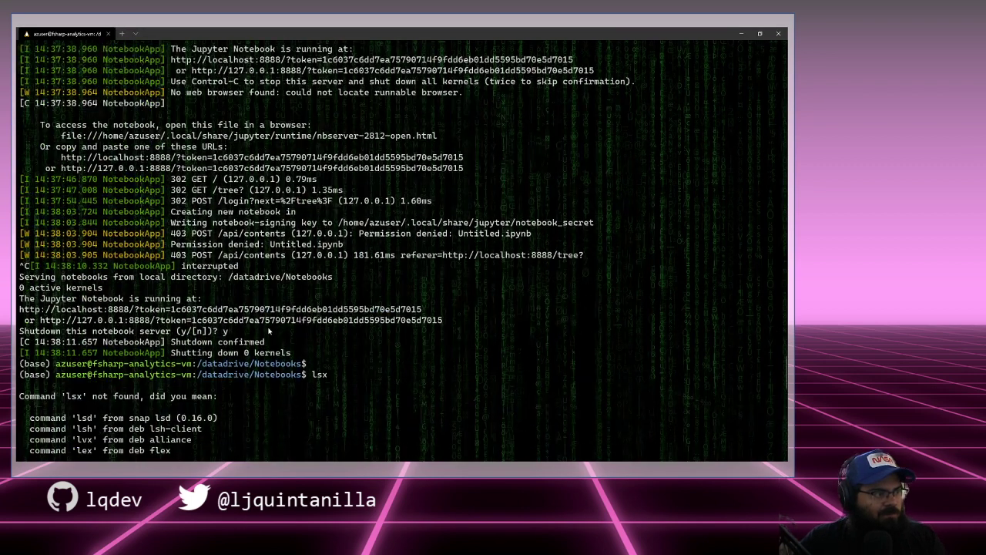
scroll(282, 322, "up", 6)
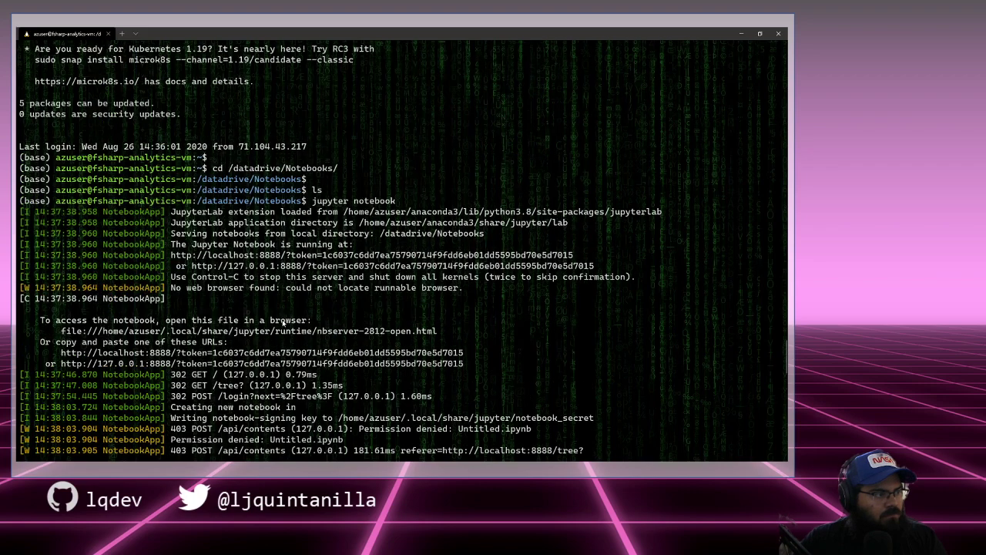
scroll(282, 323, "up", 9)
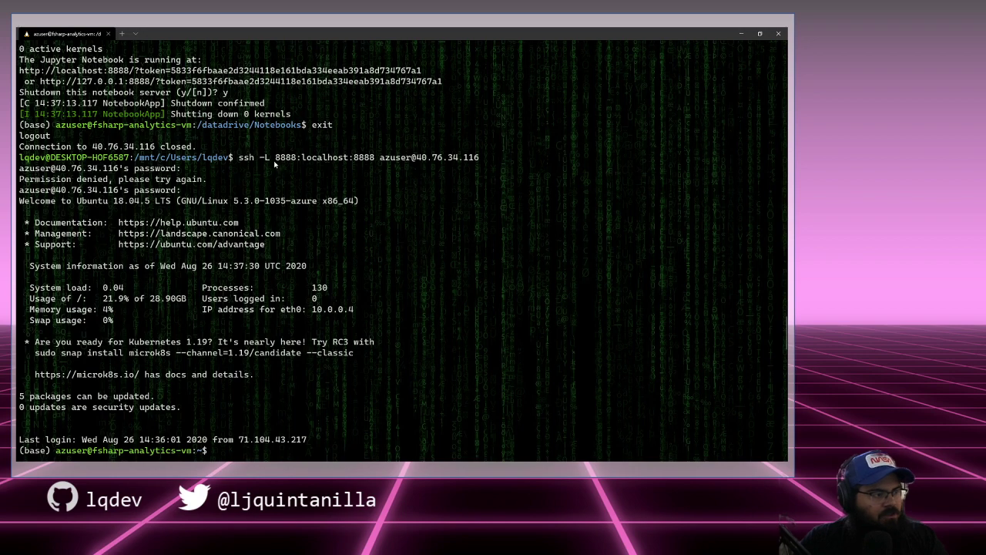
scroll(275, 171, "up", 2)
scroll(274, 172, "up", 1)
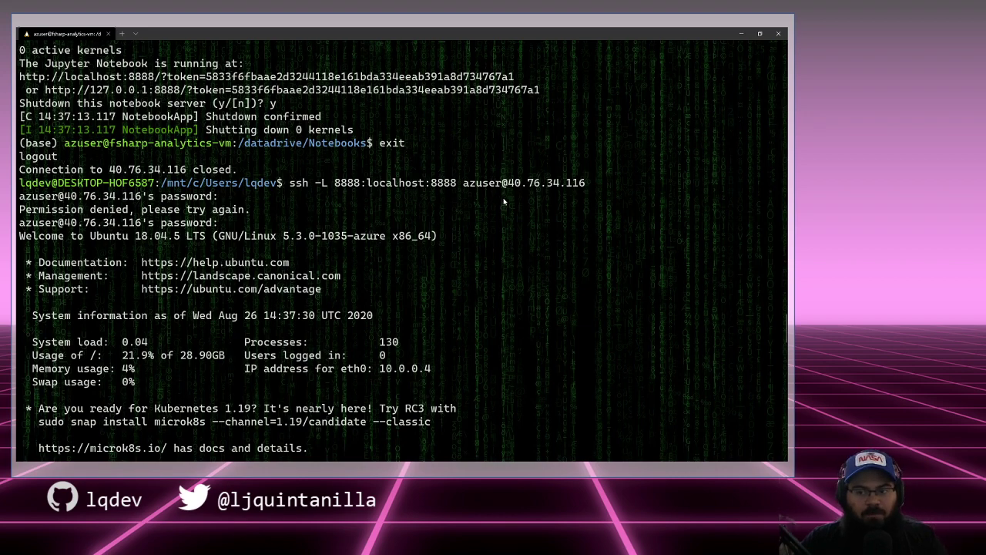
key("alt+Tab")
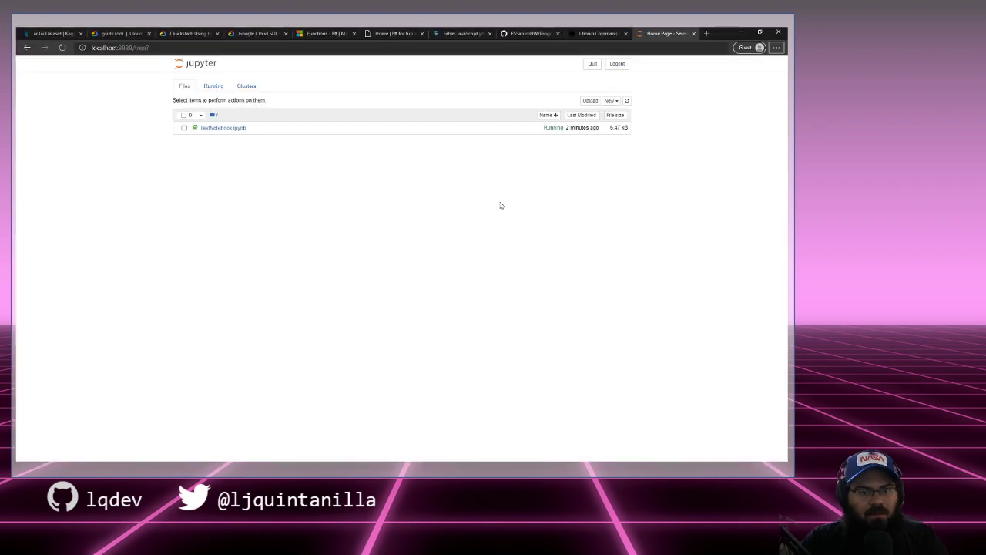
Step: Zoom in on the Jupyter file tree and briefly highlight the localhost:8888 address
key("ctrl+plus")
key("ctrl+plus")
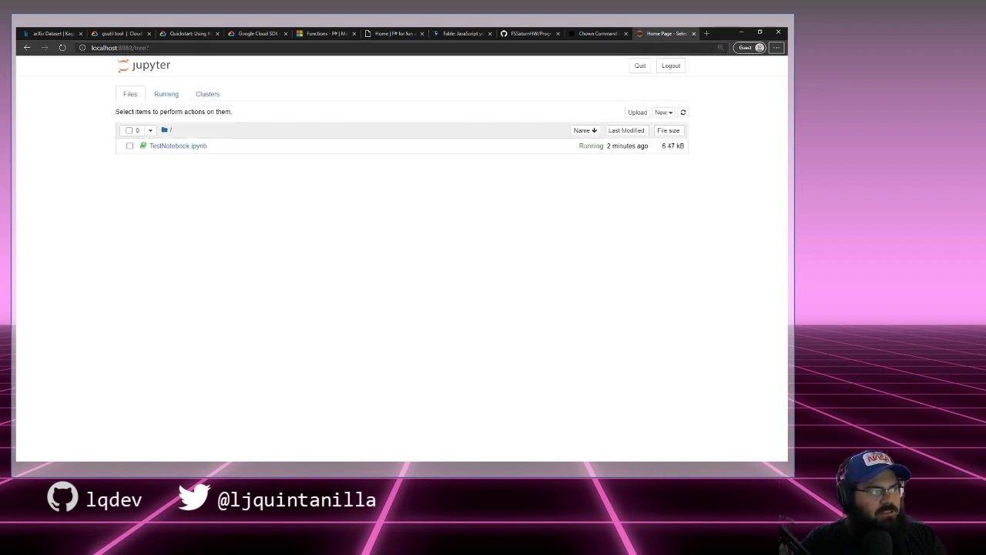
left_click_drag(132, 48, 86, 52)
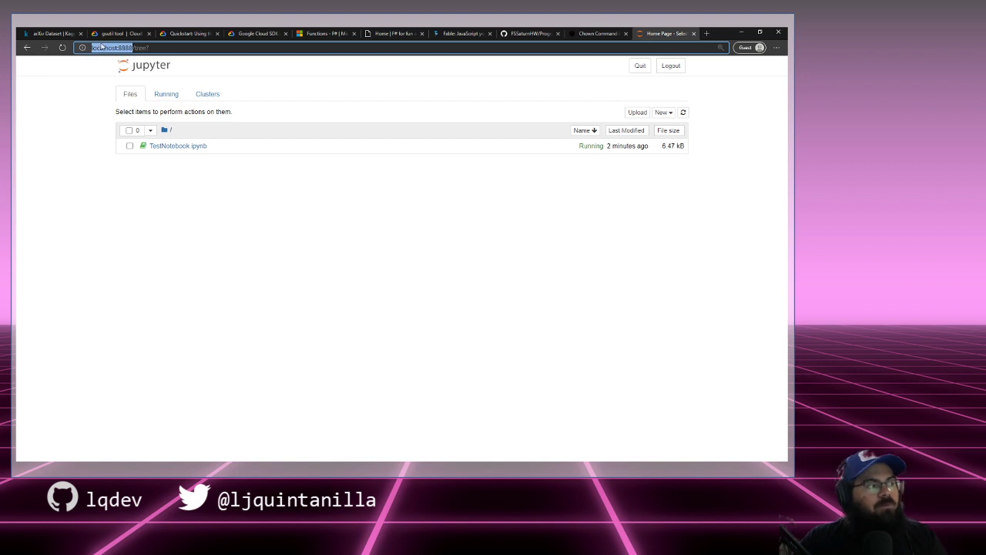
left_click(170, 47)
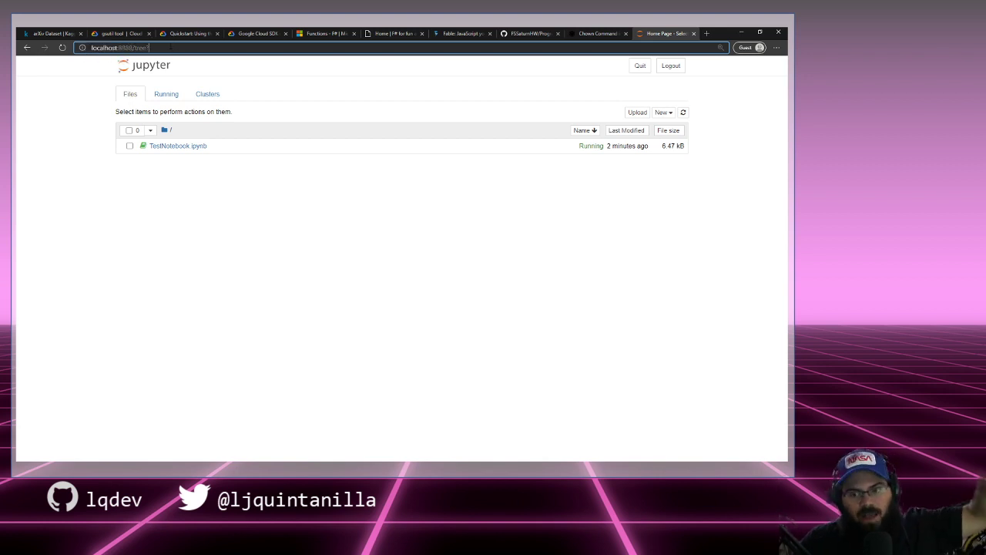
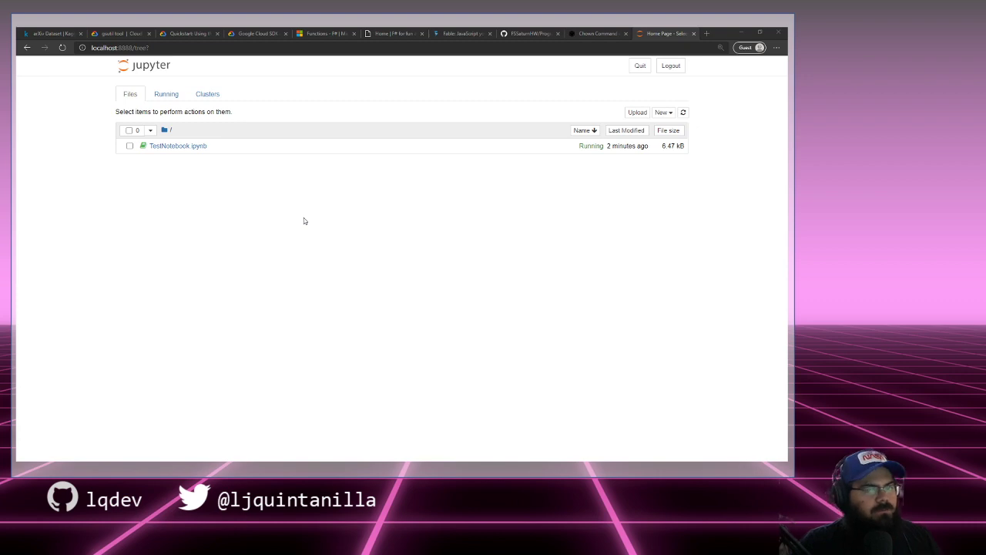
Step: Close the linuxize chown article tab so the Jupyter file list with TestNotebook.ipynb is in view
left_click(596, 34)
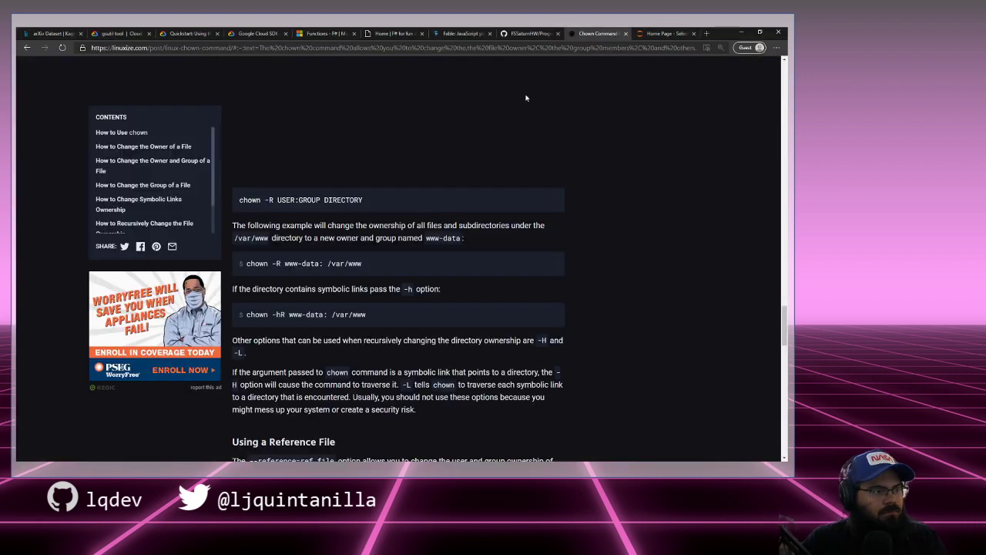
left_click(625, 33)
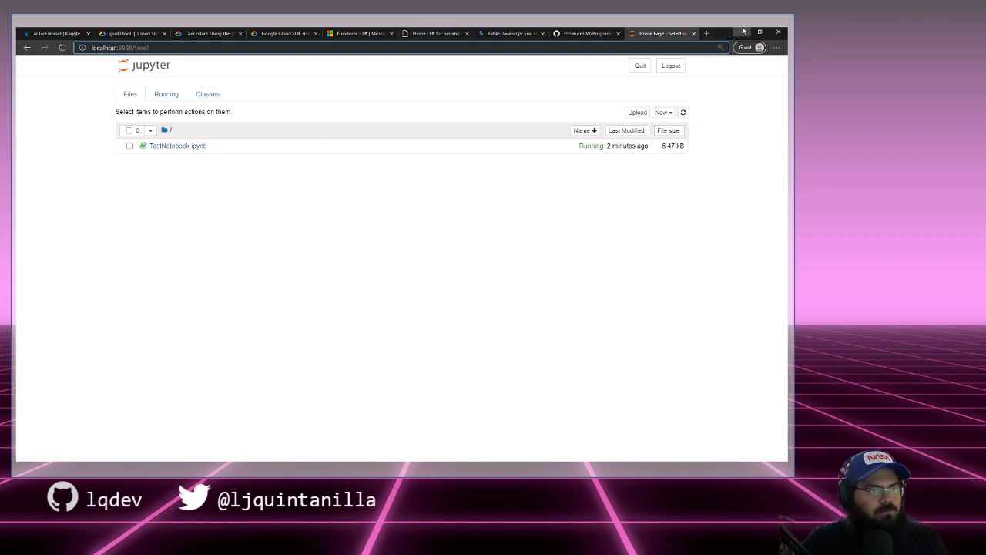
key("alt+Tab")
Step: Close the Jupyter file-list browser tab showing TestNotebook.ipynb
scroll(466, 252, "down", 15)
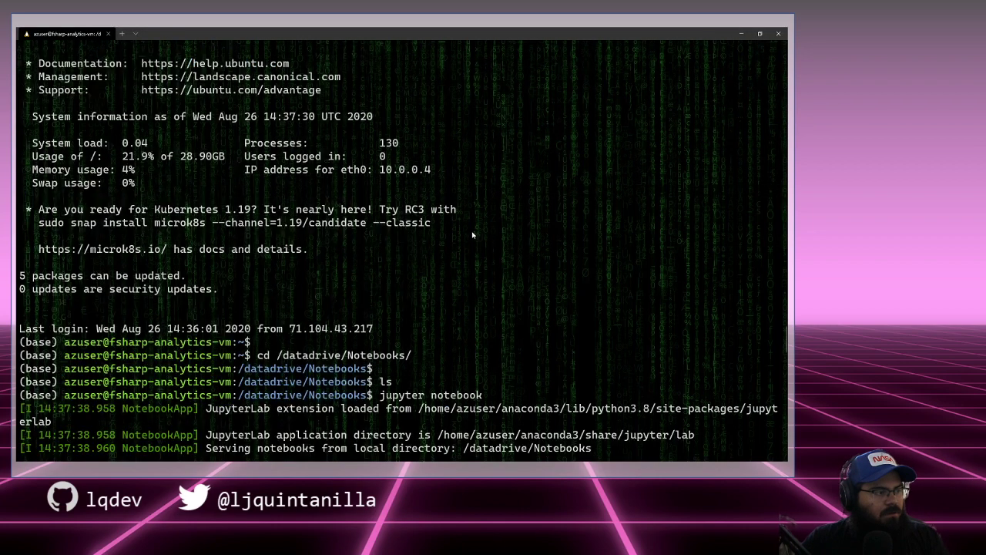
scroll(469, 222, "down", 20)
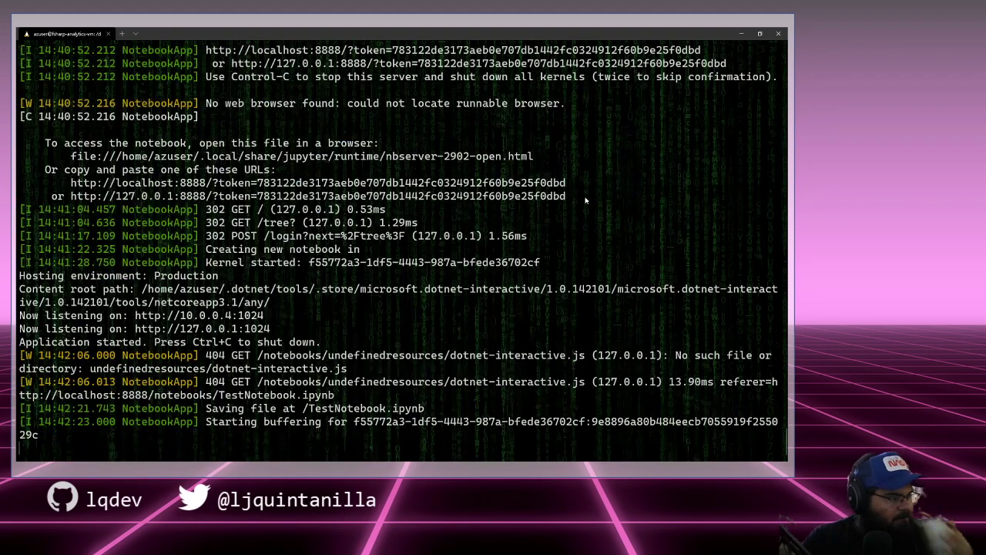
left_click(740, 34)
key("alt+Tab")
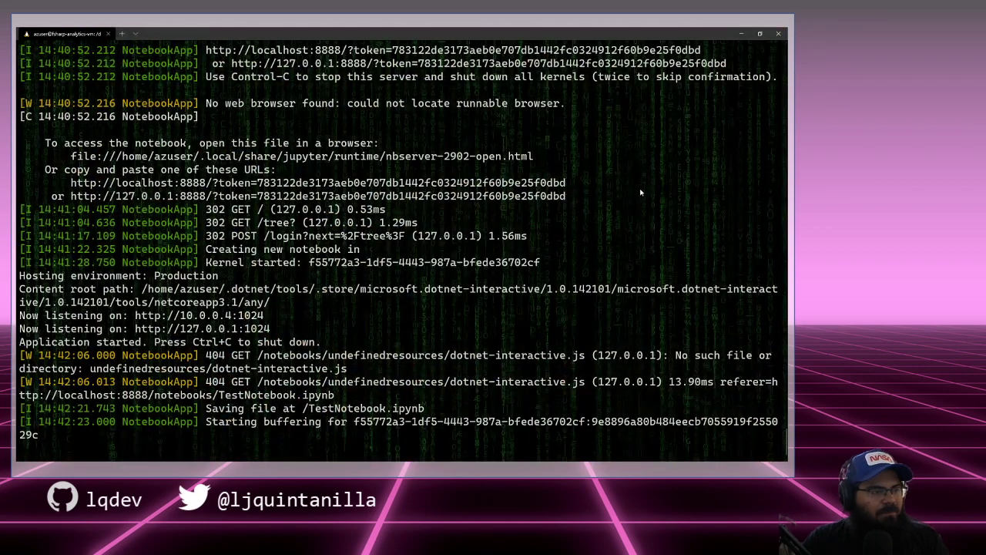
key("alt+Tab")
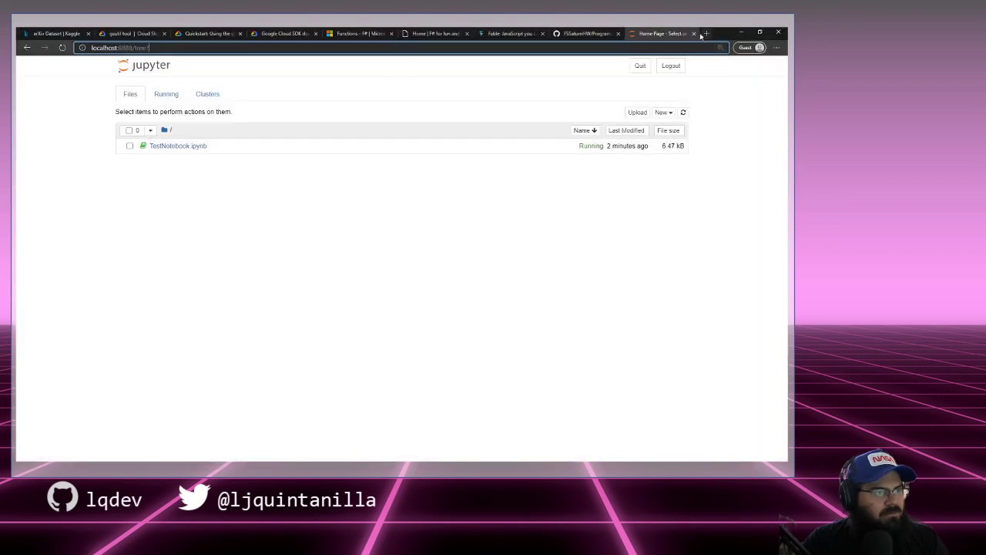
left_click(694, 34)
Step: Stop the Jupyter notebook server in the terminal with Ctrl+C, confirming shutdown with 'y'
key("alt+Tab")
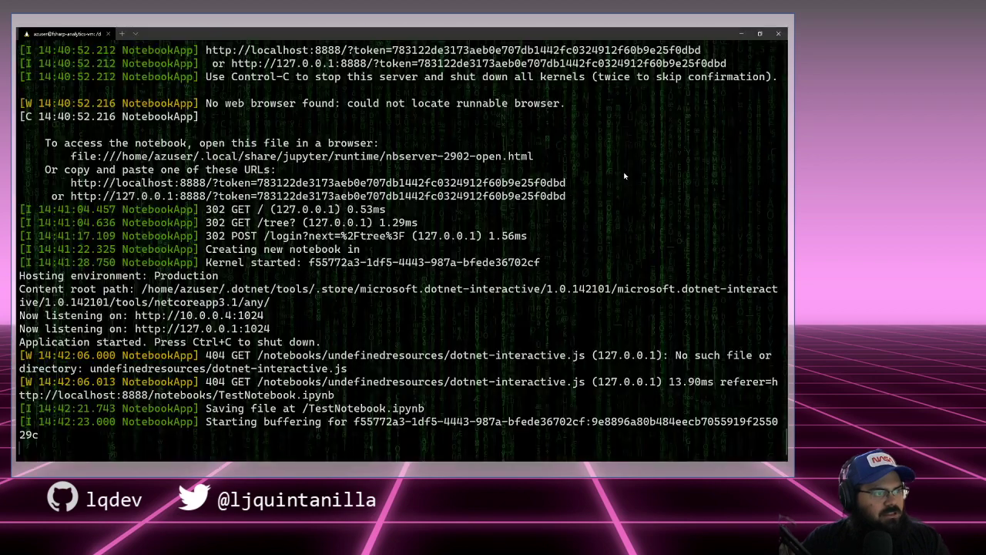
key("ctrl+c")
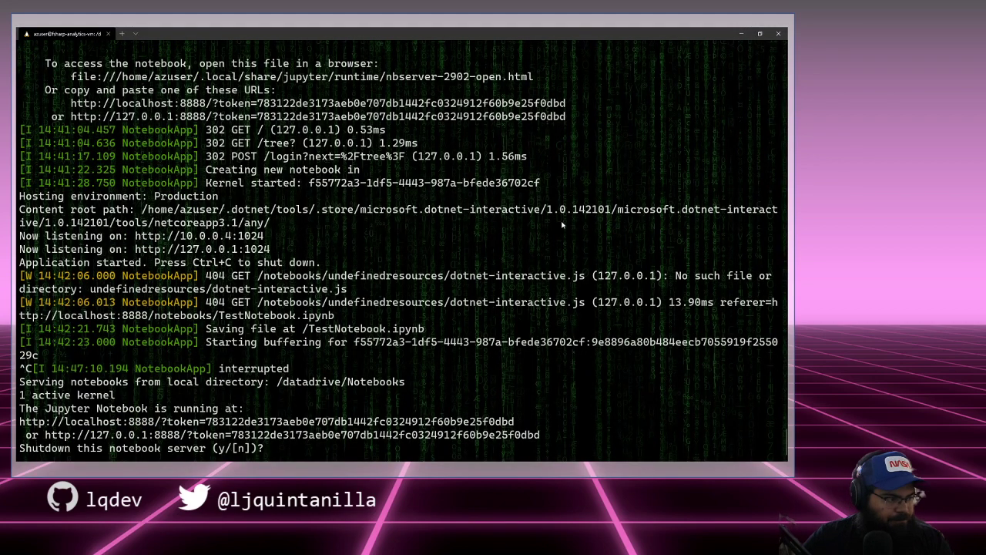
type("y")
key("Return")
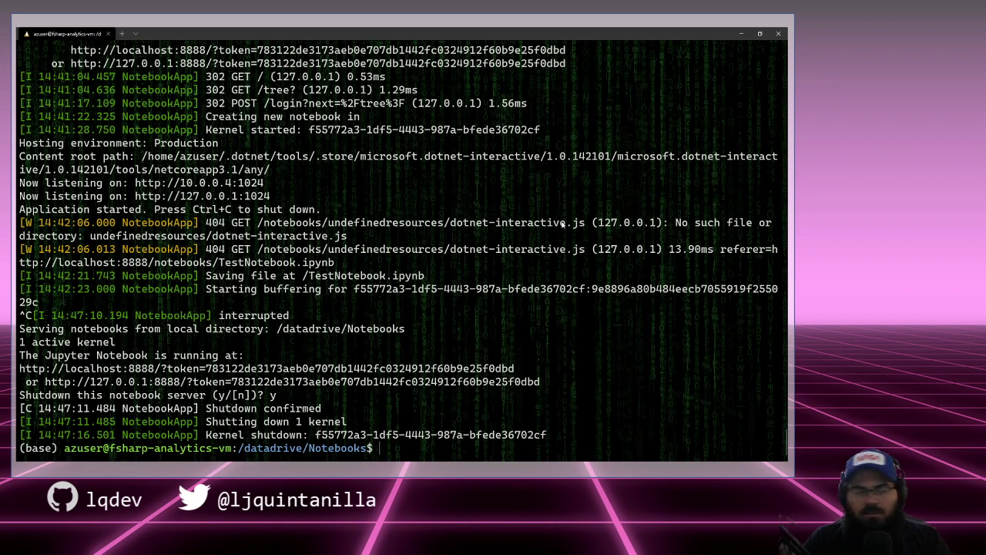
key("alt+Tab")
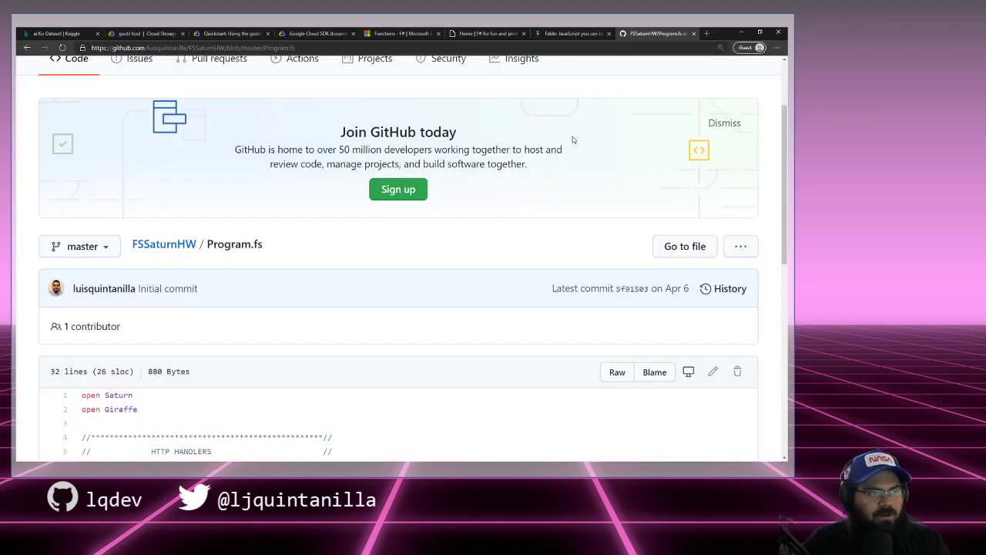
Step: Switch to the 'gsutil tool | Cloud Storage' documentation tab
left_click(168, 31)
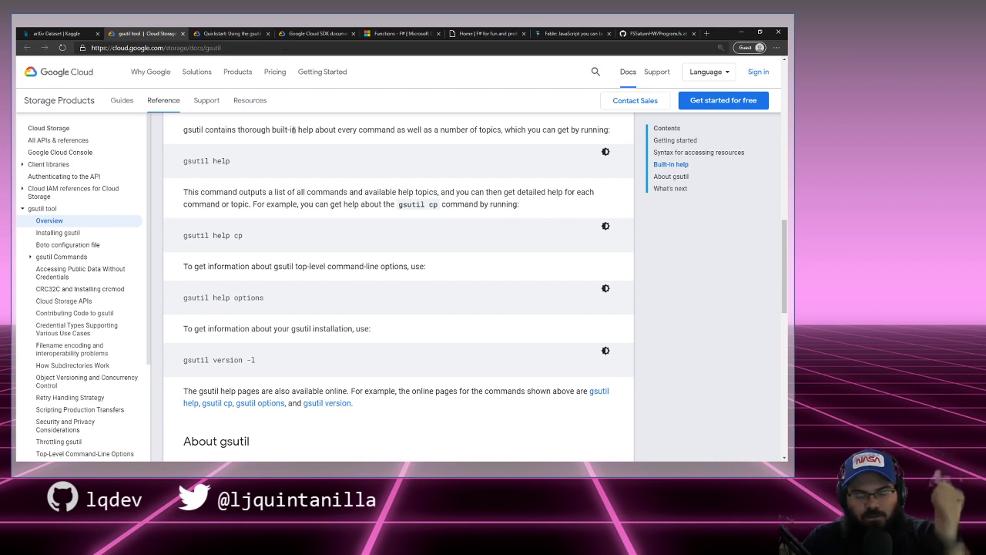
Step: Open the 'Install gsutil' link from What's next in a new tab and view it
scroll(302, 191, "down", 2)
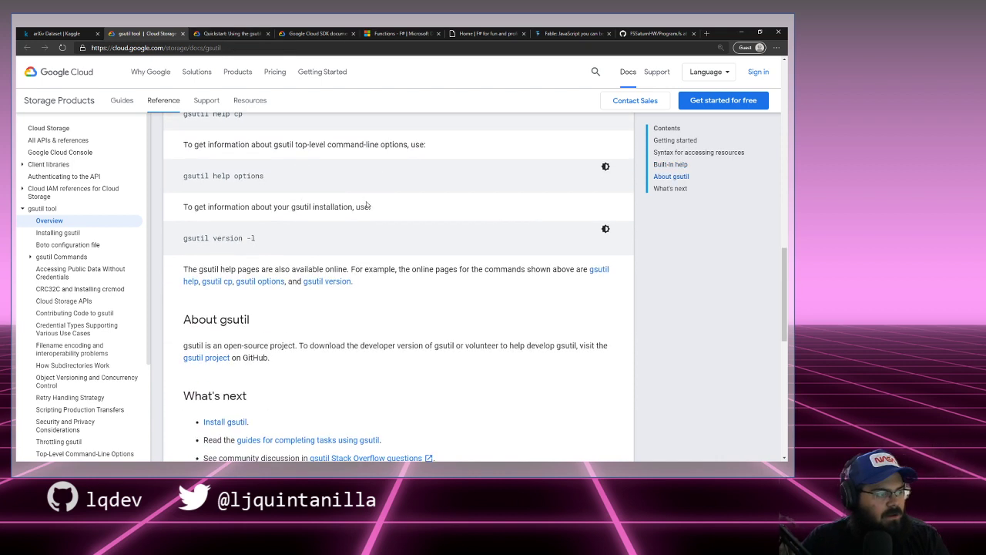
scroll(365, 209, "down", 2)
scroll(323, 208, "up", 1)
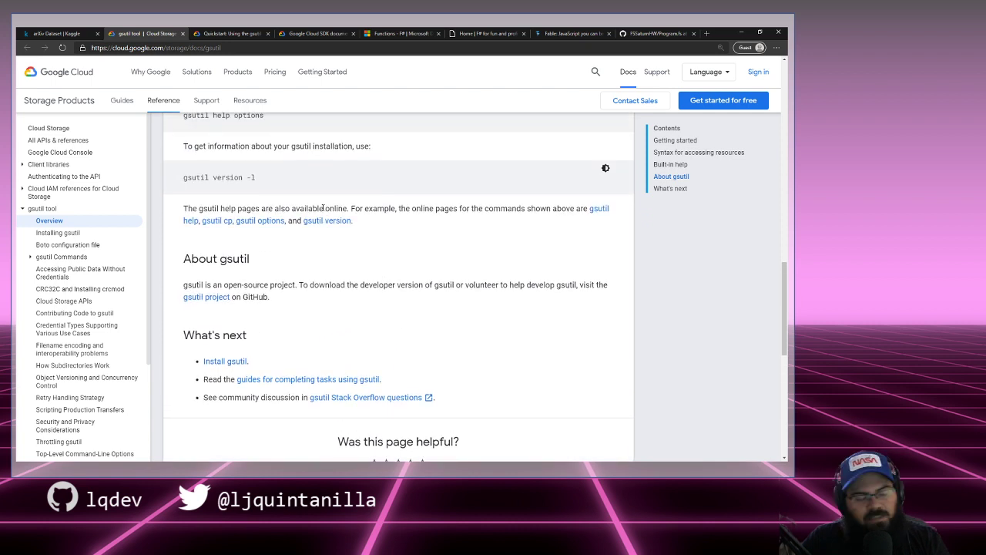
right_click(229, 360)
left_click(269, 373)
left_click(206, 33)
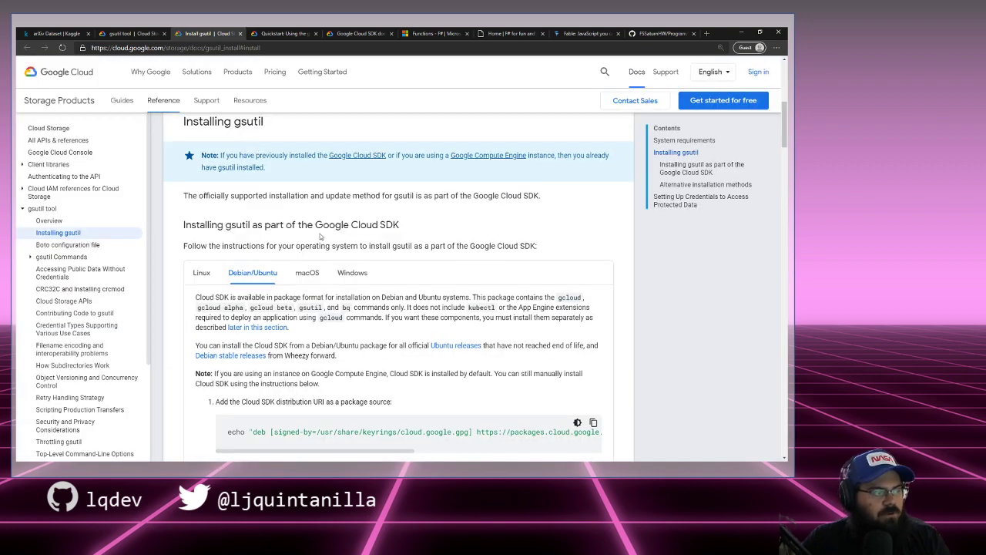
Step: Copy the Debian/Ubuntu step-1 echo command that adds the Cloud SDK package source
scroll(321, 237, "down", 2)
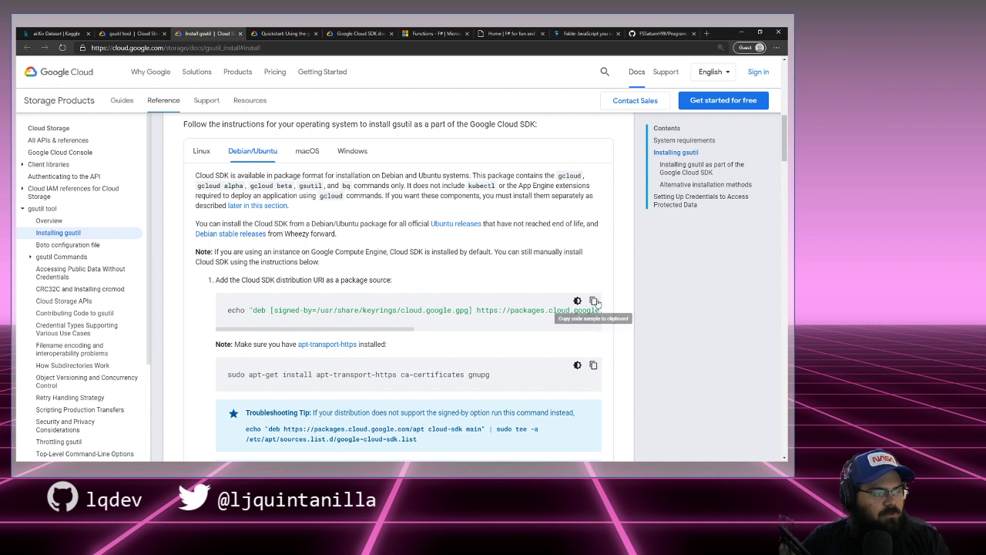
left_click(594, 301)
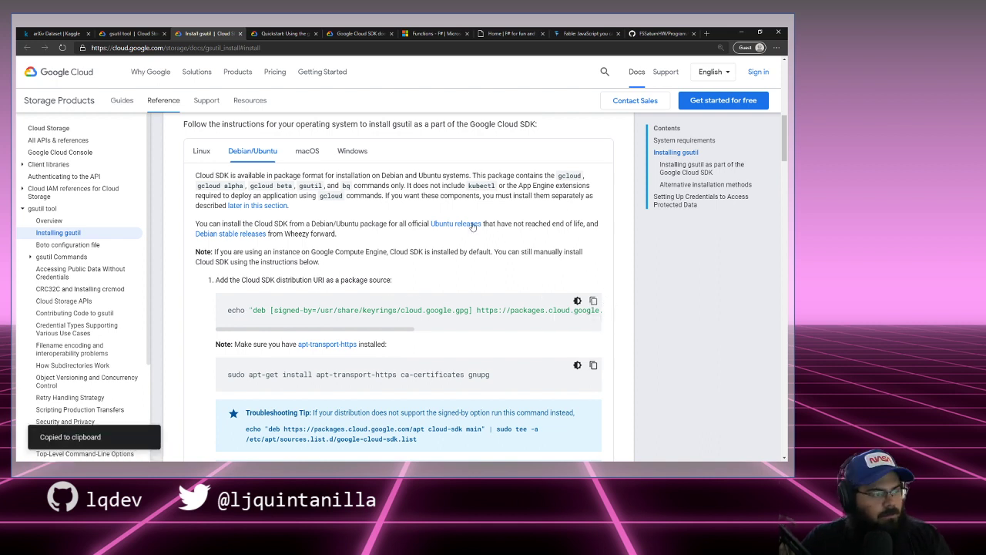
scroll(460, 229, "up", 1)
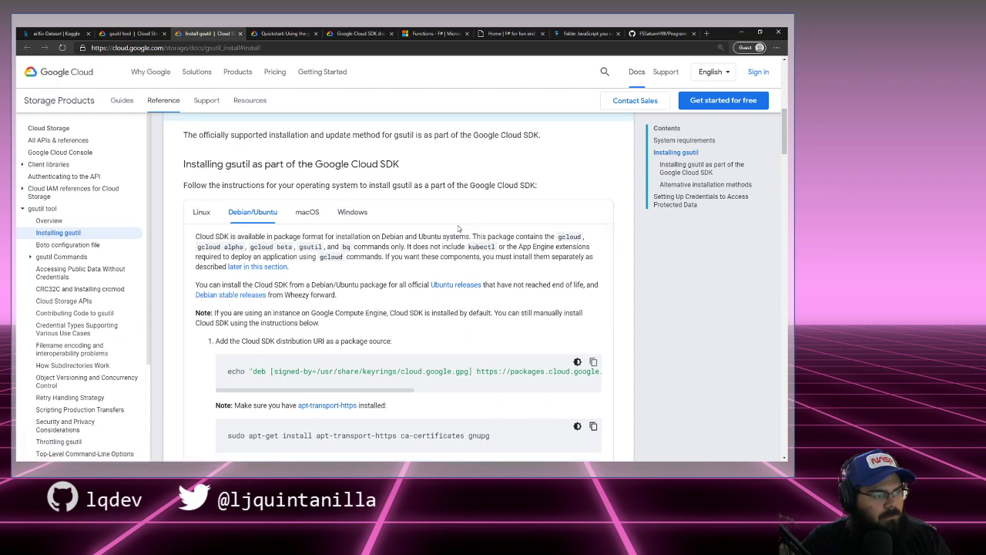